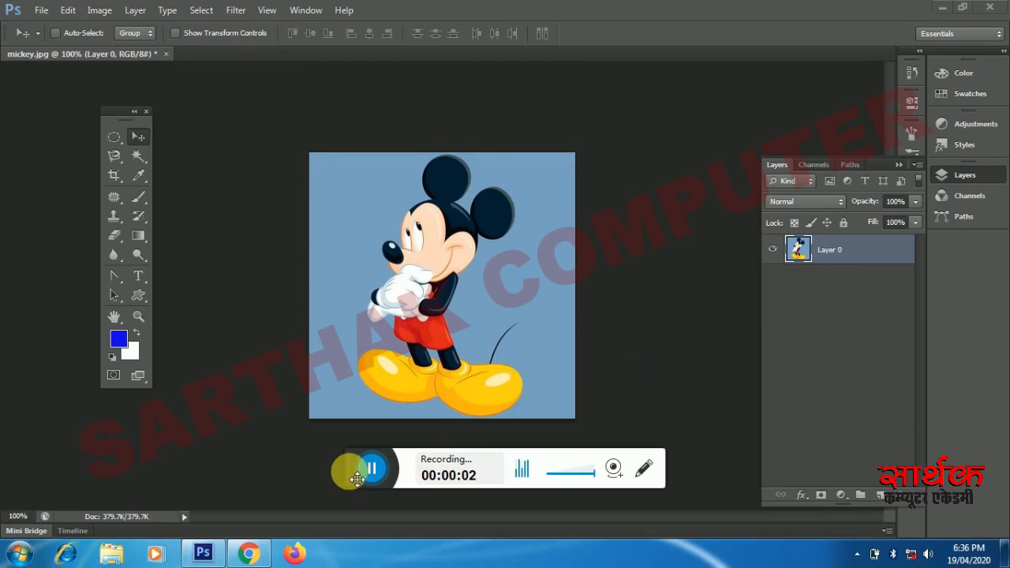
pyautogui.moveTo(354, 470); pyautogui.dragTo(632, 29)
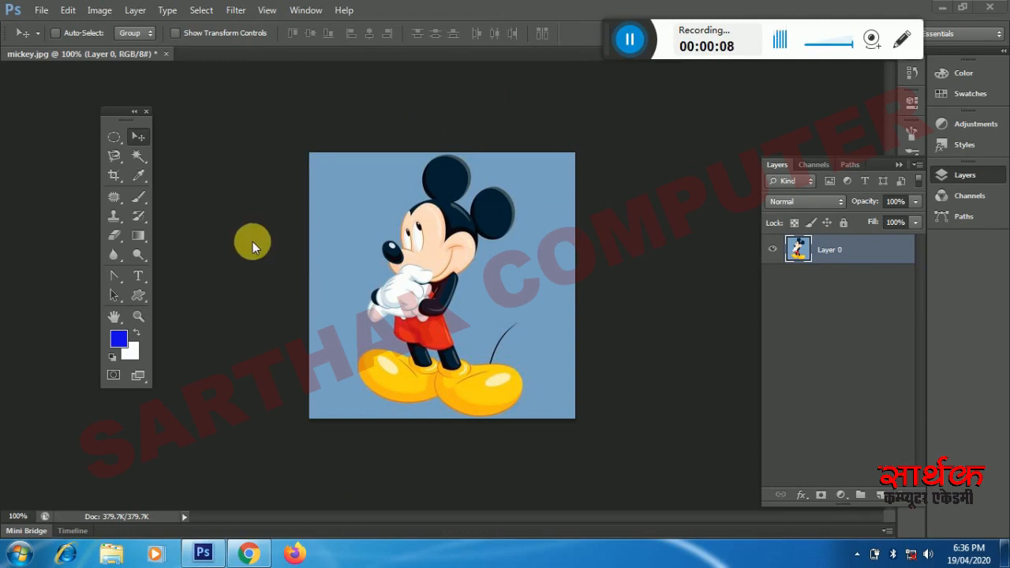
# Select both yellow shoes with the Magic Wand tool at tolerance 32 and clear the selection
pyautogui.click(140, 318)
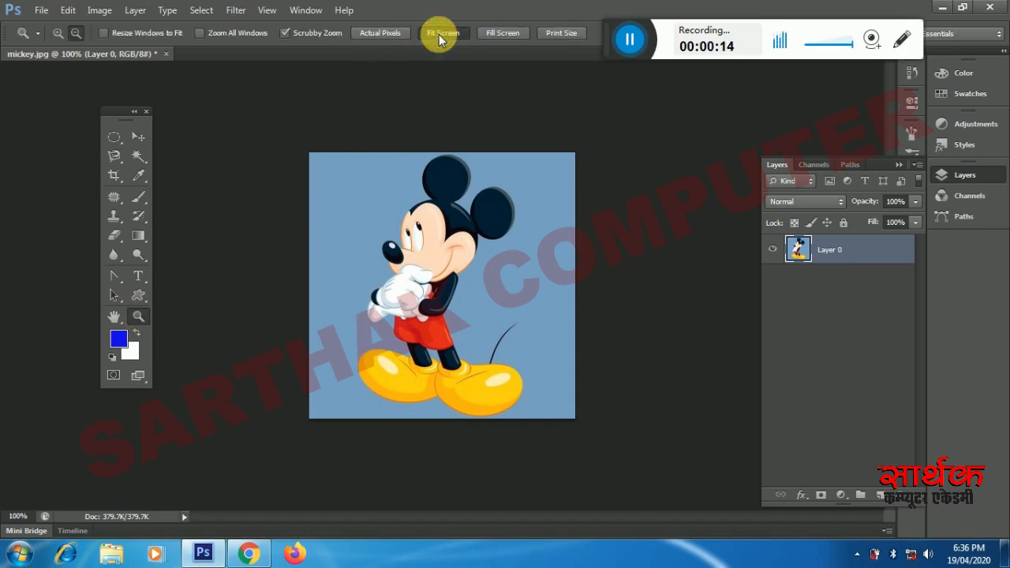
pyautogui.click(254, 167)
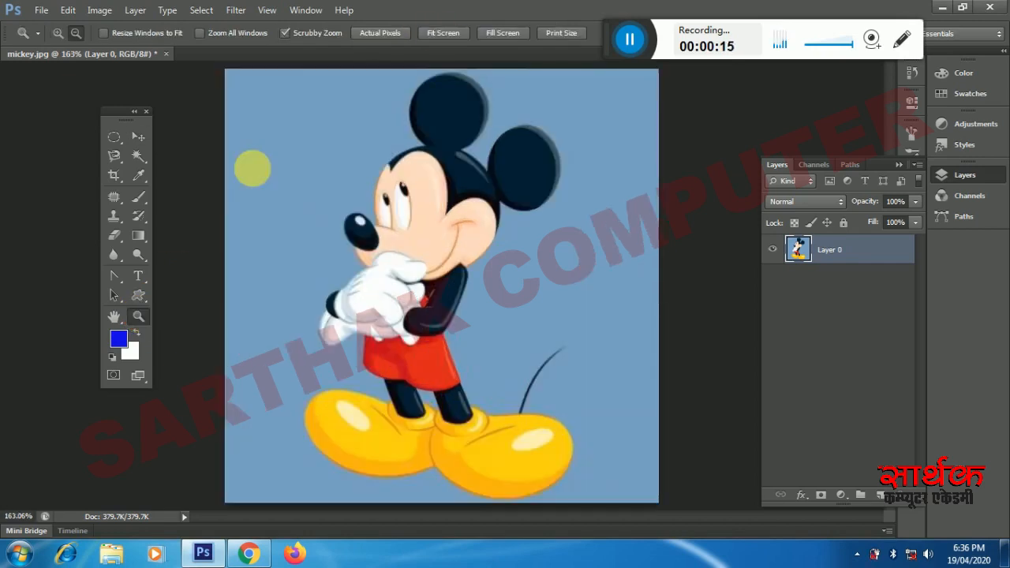
pyautogui.click(139, 161)
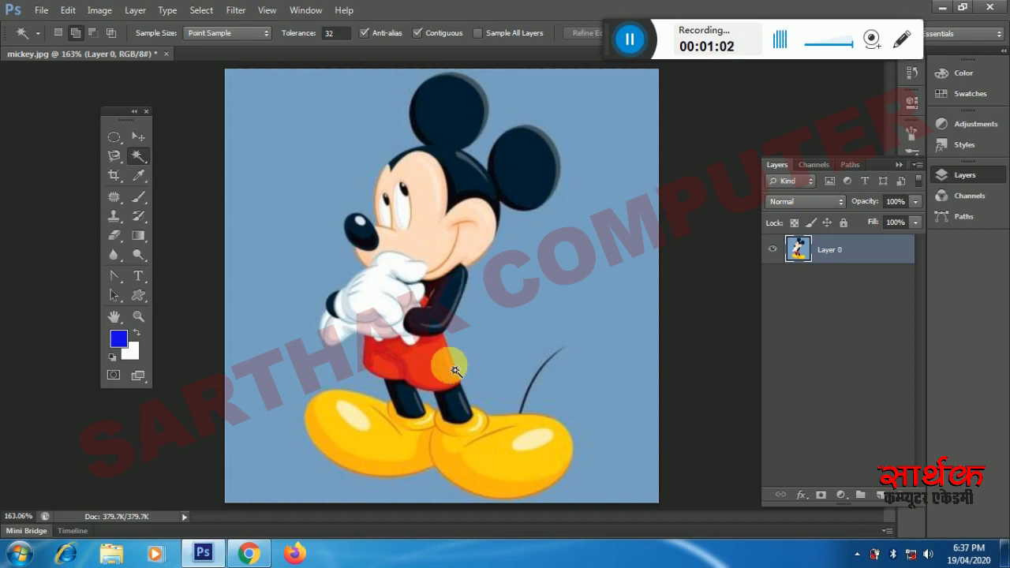
pyautogui.click(492, 454)
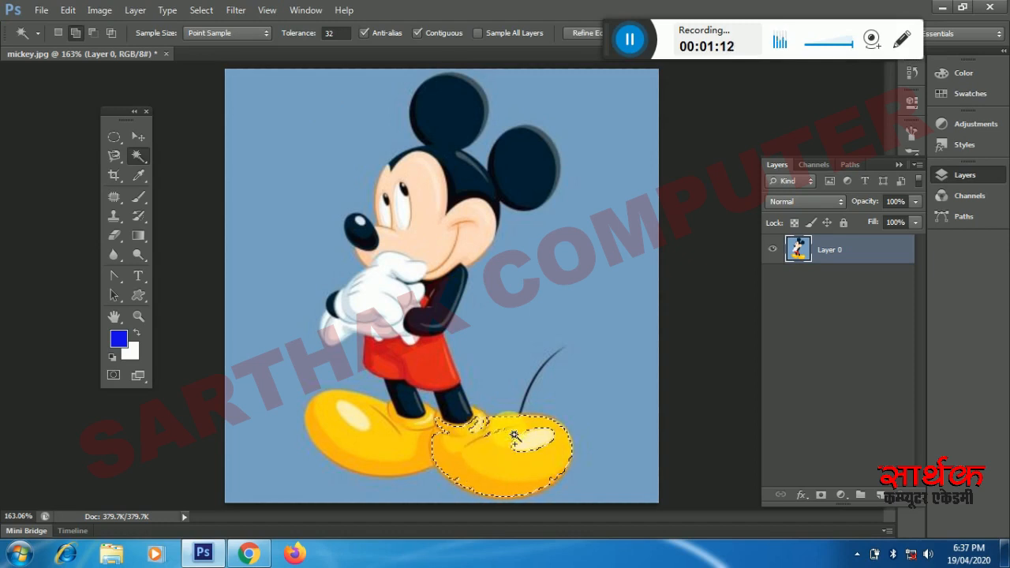
pyautogui.click(373, 442)
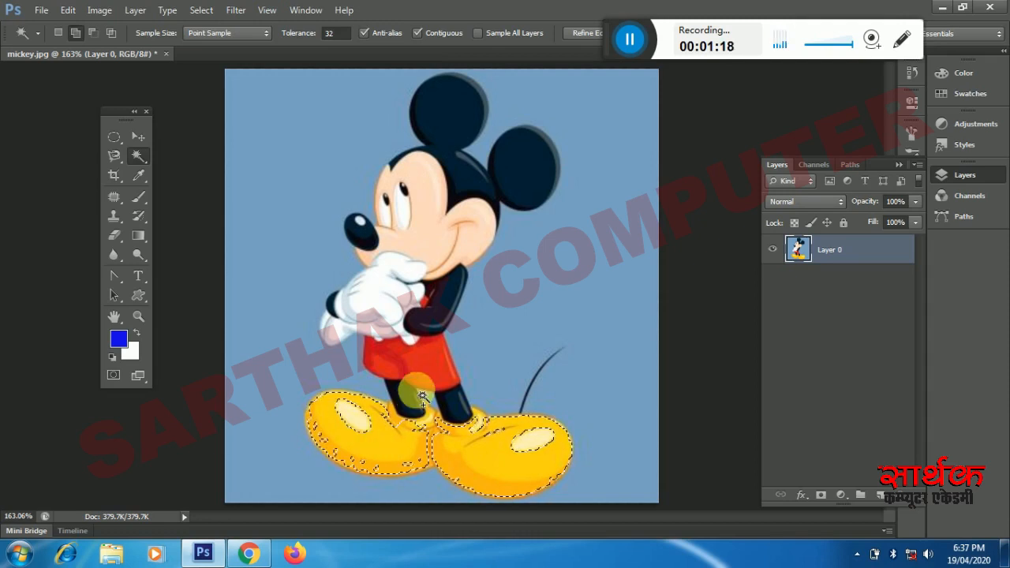
pyautogui.hotkey('ctrl', 'd')
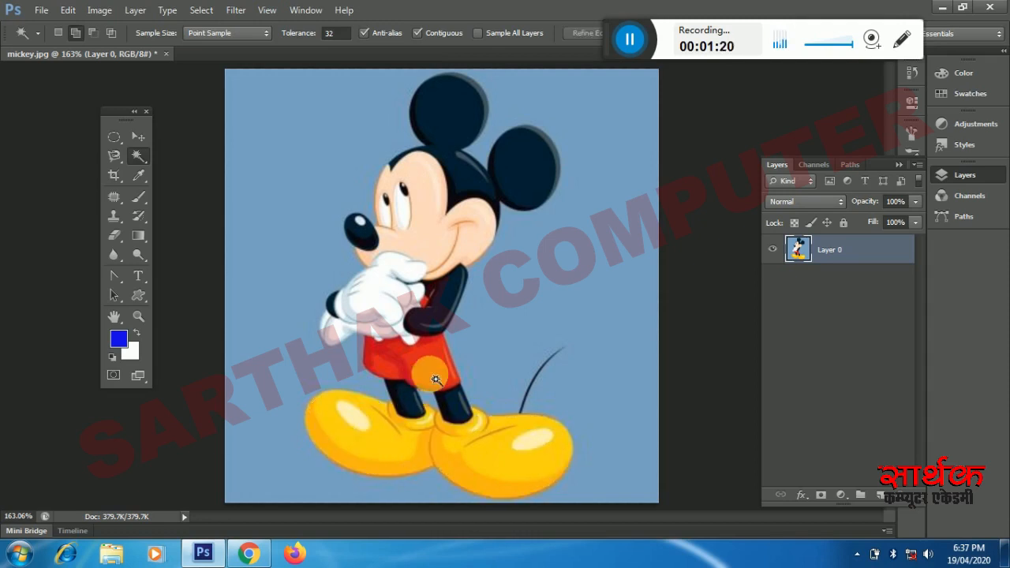
# Select the red shorts and the dark ears separately with the Magic Wand, clearing the selection after each one
pyautogui.click(433, 376)
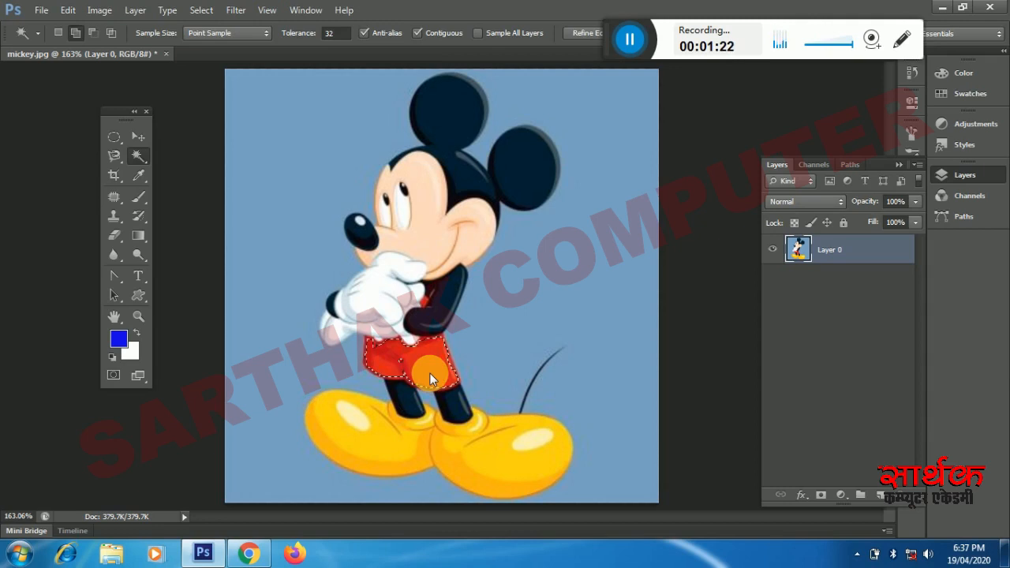
pyautogui.hotkey('ctrl', 'd')
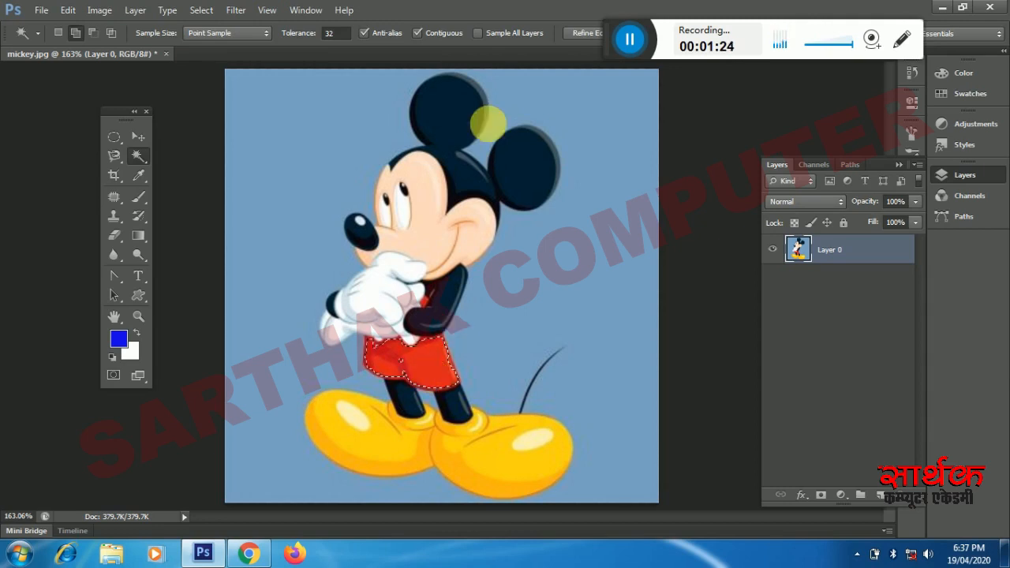
pyautogui.click(454, 106)
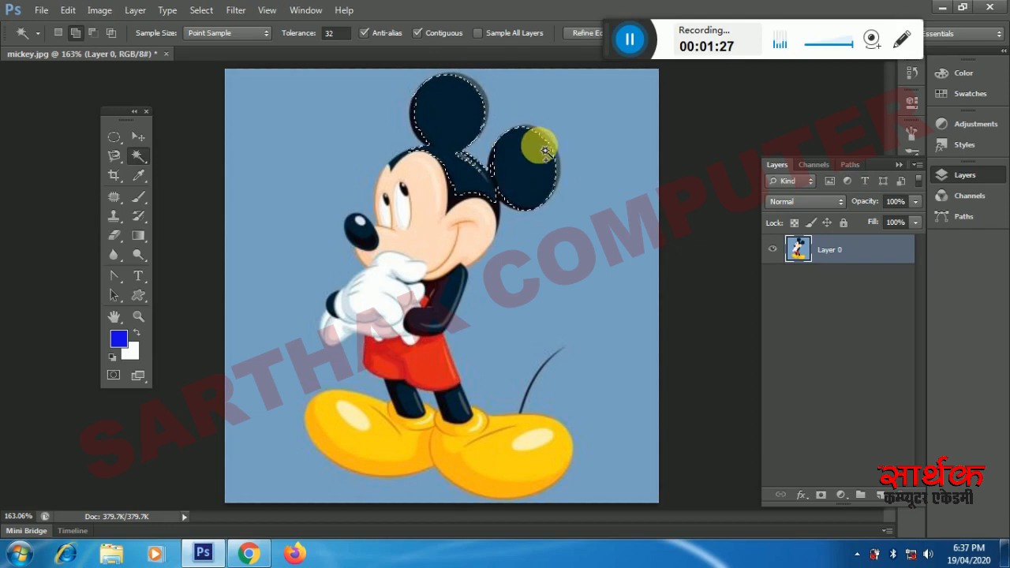
pyautogui.hotkey('ctrl', 'd')
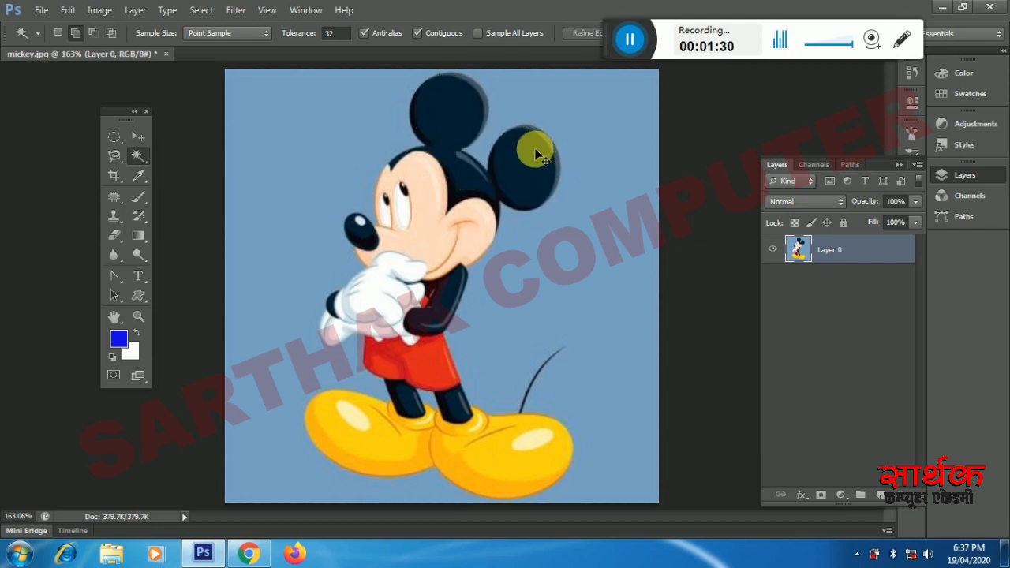
# Try selecting the dark ears and head twice with the Magic Wand at tolerance 32, clearing the selection each time
pyautogui.hotkey('ctrl', '+')
pyautogui.hotkey('ctrl', '+')
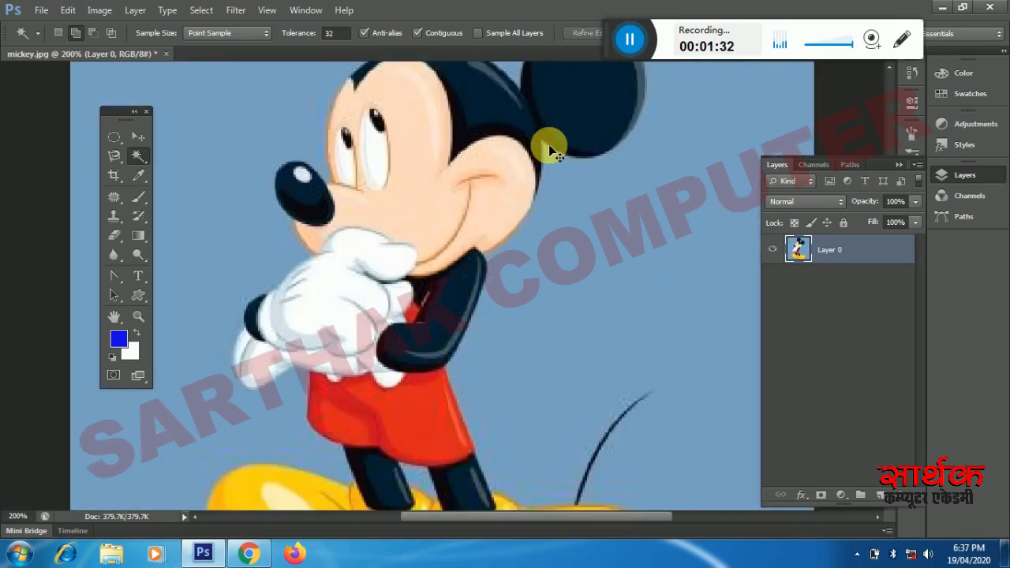
pyautogui.moveTo(548, 149); pyautogui.dragTo(519, 327)
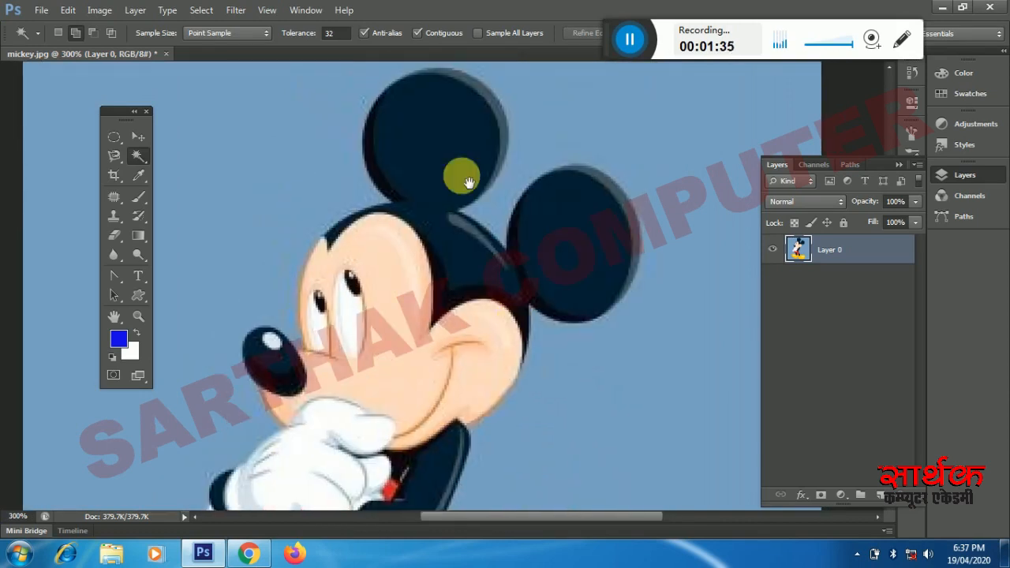
pyautogui.click(436, 148)
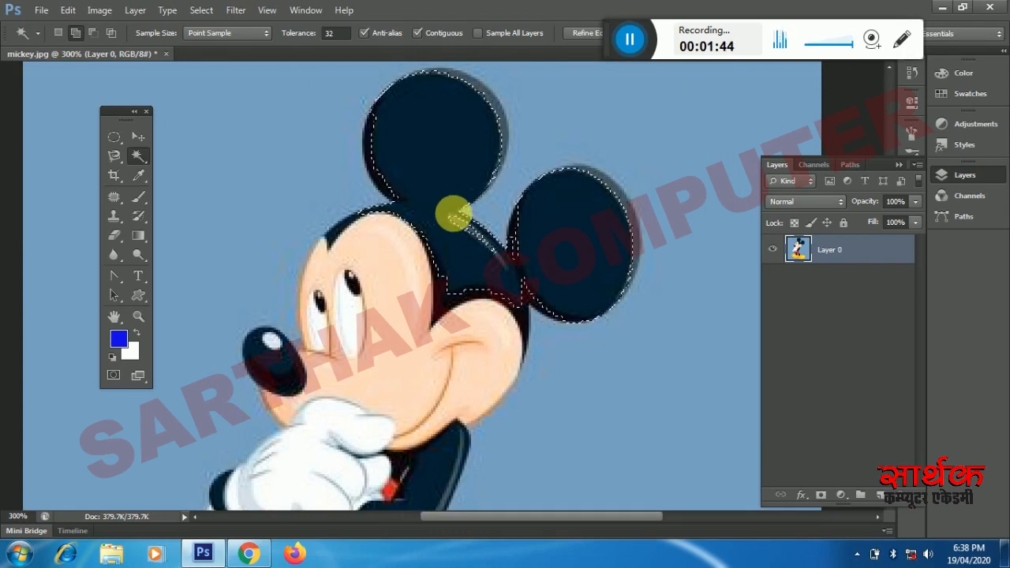
pyautogui.hotkey('ctrl', 'd')
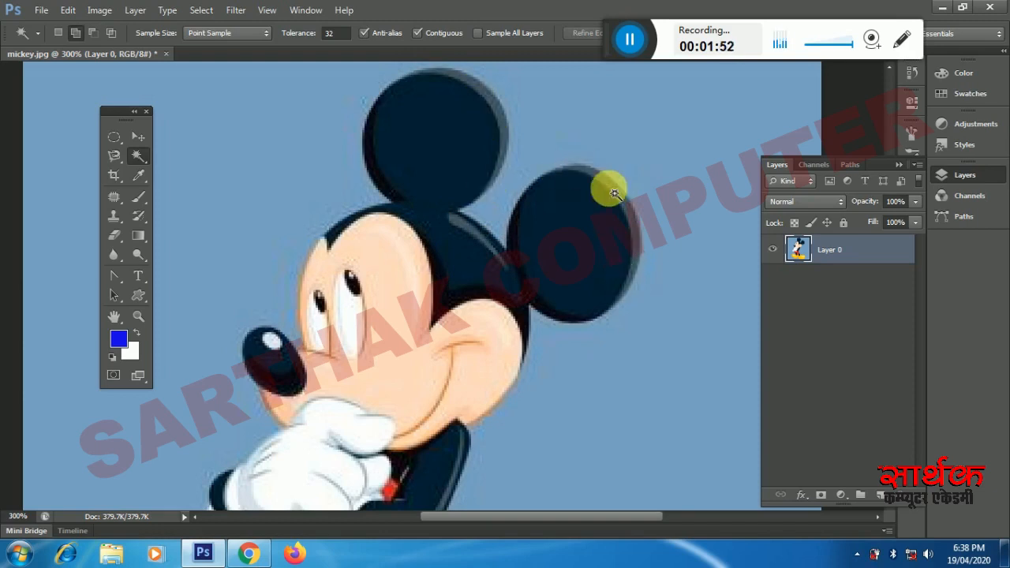
pyautogui.click(434, 170)
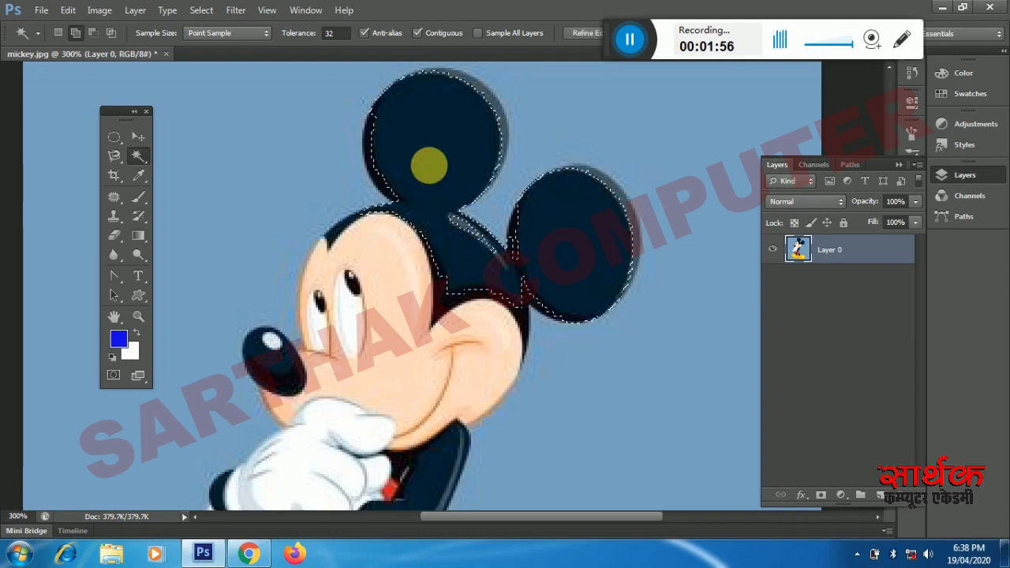
pyautogui.hotkey('ctrl', 'd')
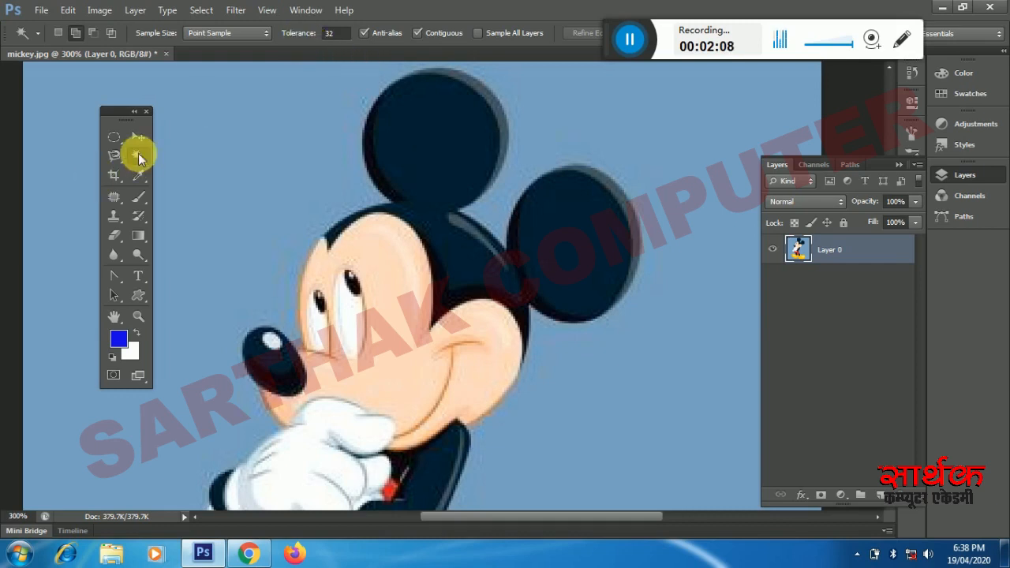
# Set the Magic Wand tolerance to 50, select the dark ears and head, and clear that selection
pyautogui.click(335, 33)
pyautogui.write('50')
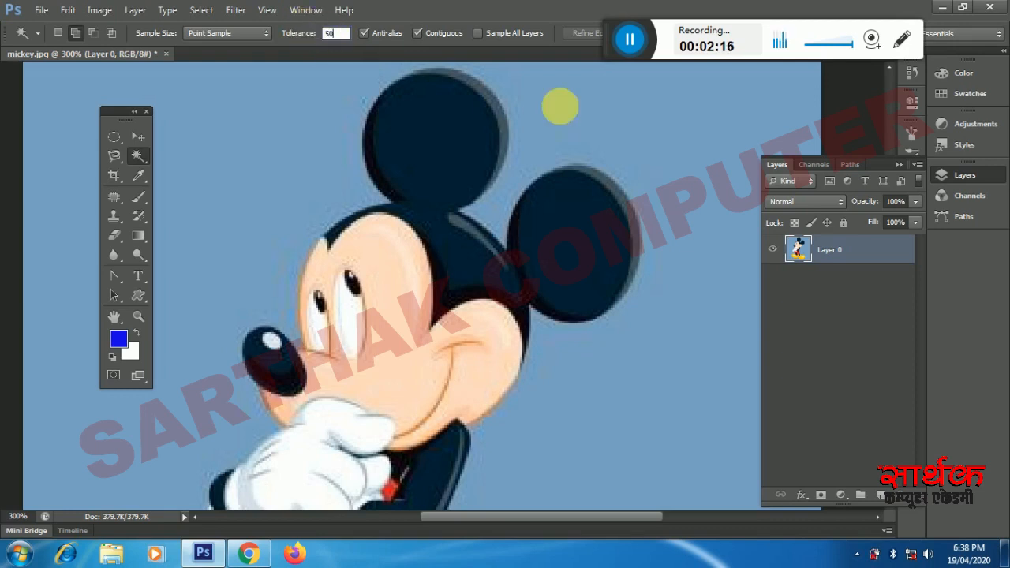
pyautogui.press('Return')
pyautogui.click(456, 171)
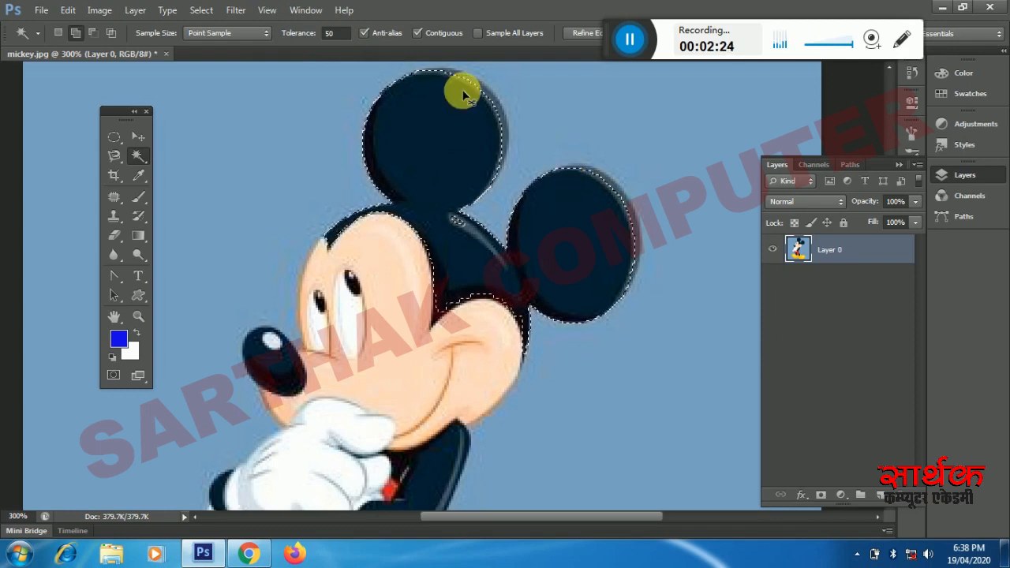
pyautogui.hotkey('ctrl', 'd')
# Raise the Magic Wand tolerance to 65, test it on the dark ears and head, and deselect
pyautogui.click(340, 32)
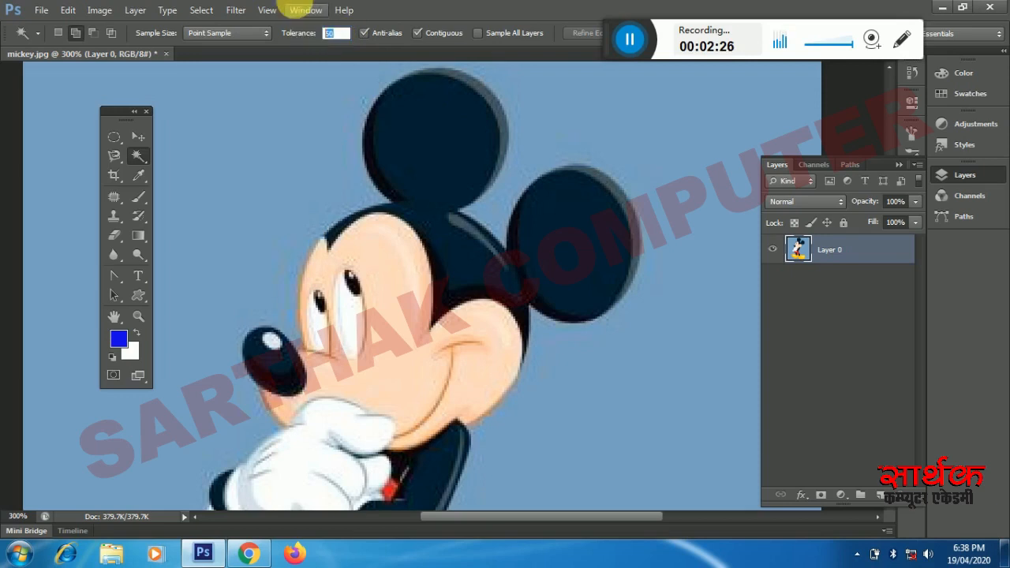
pyautogui.write('65')
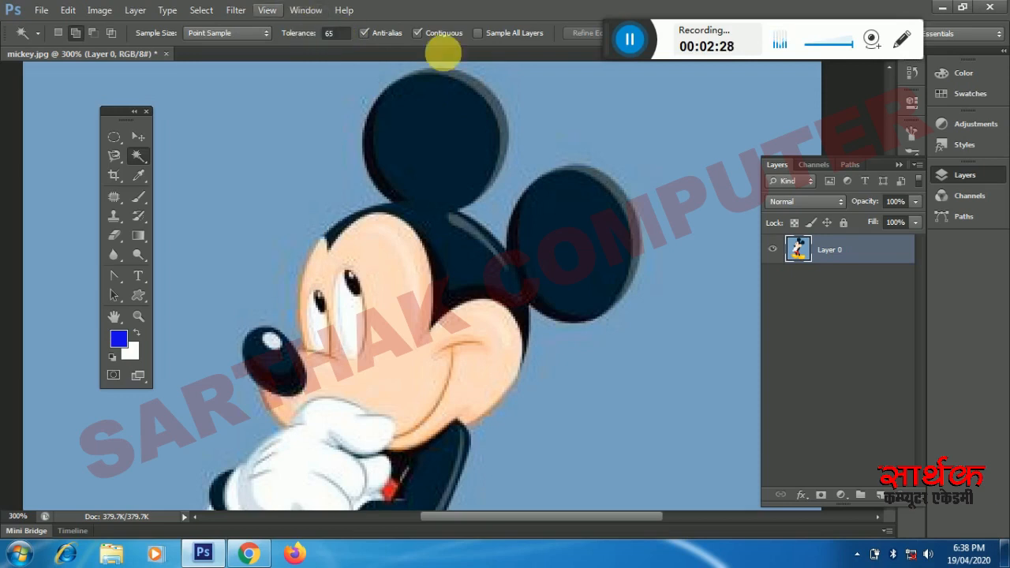
pyautogui.click(474, 139)
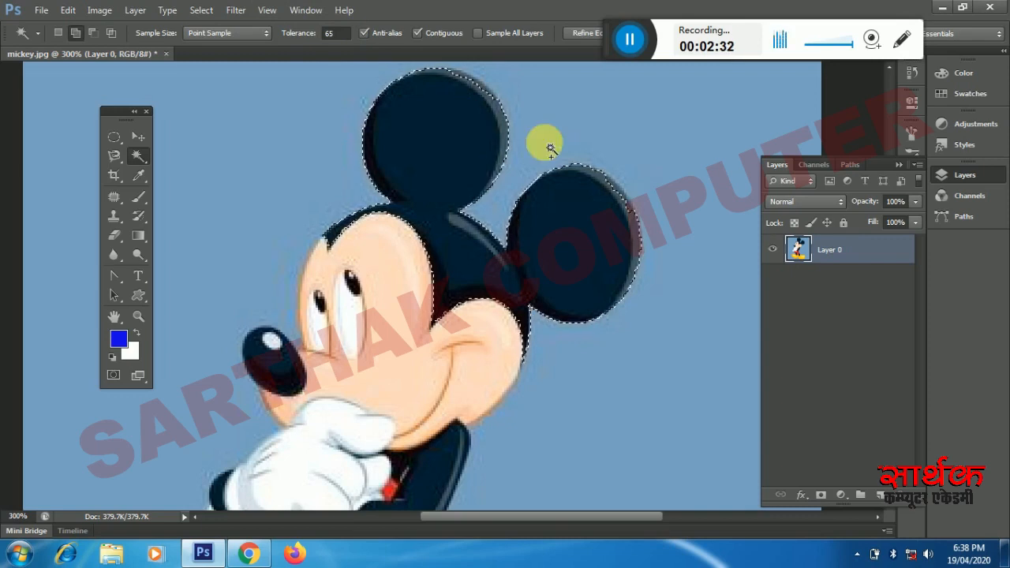
pyautogui.hotkey('ctrl', 'd')
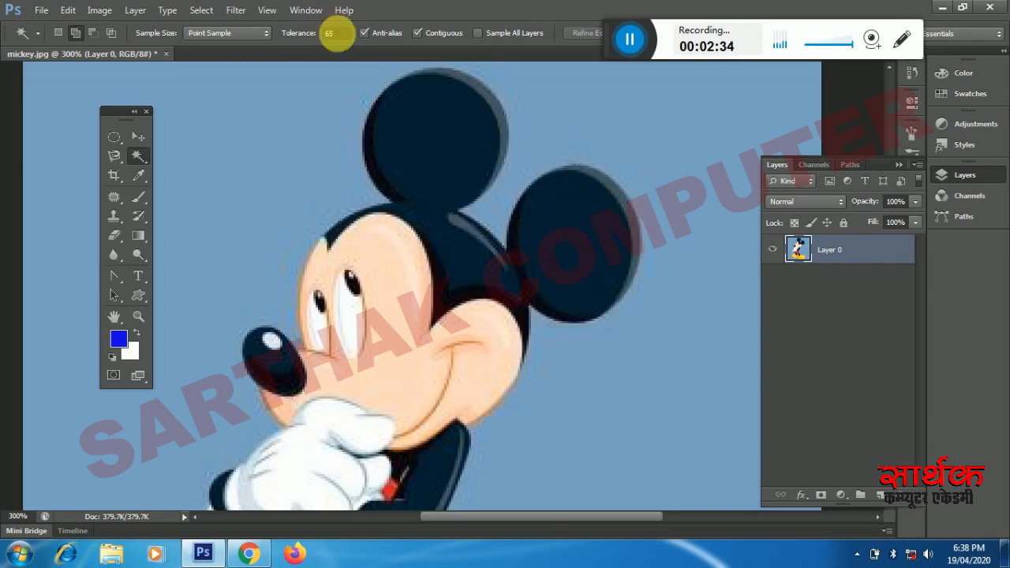
# Try a Magic Wand tolerance of 70 on the dark ears and head and deselect the area
pyautogui.click(313, 34)
pyautogui.write('70')
pyautogui.press('Return')
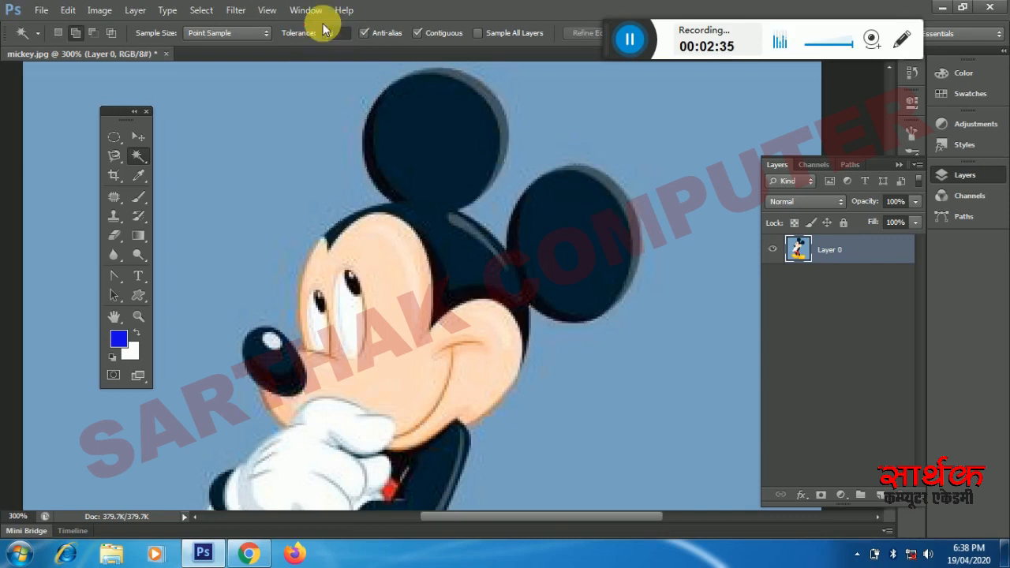
pyautogui.click(465, 118)
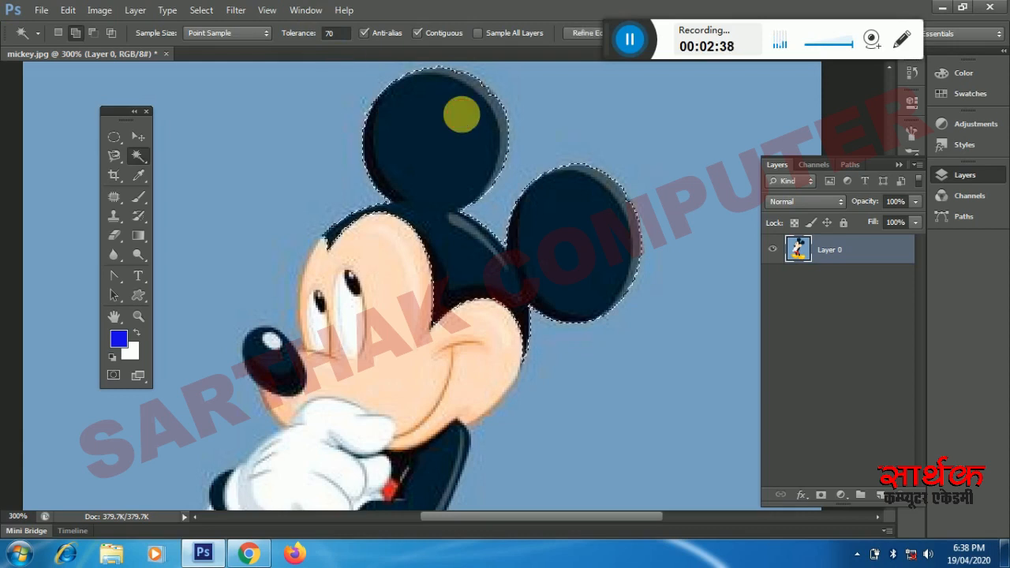
pyautogui.hotkey('ctrl', 'd')
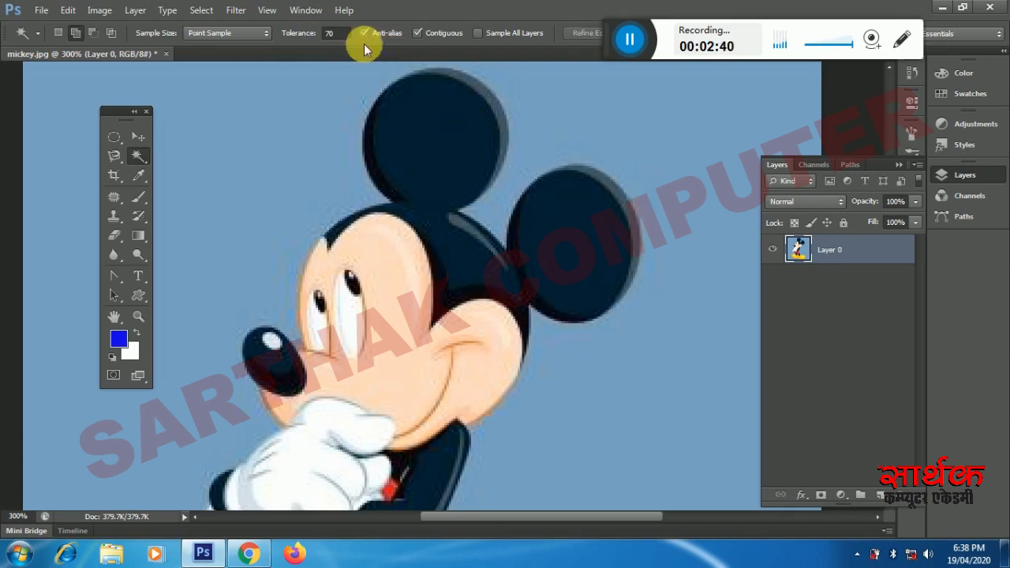
# Set the Magic Wand tolerance to 75 and select the dark ears and head
pyautogui.click(324, 34)
pyautogui.write('75')
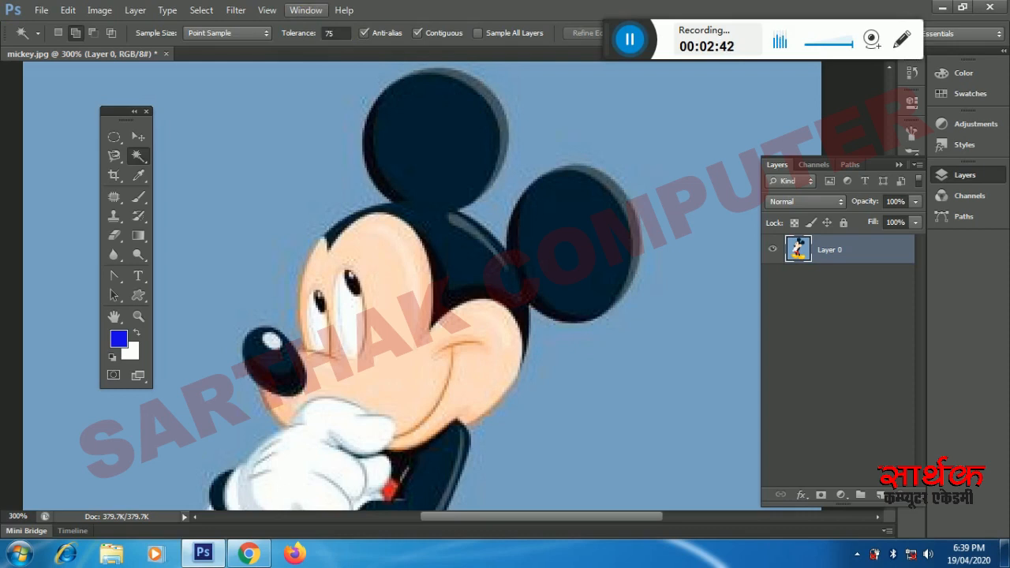
pyautogui.click(444, 139)
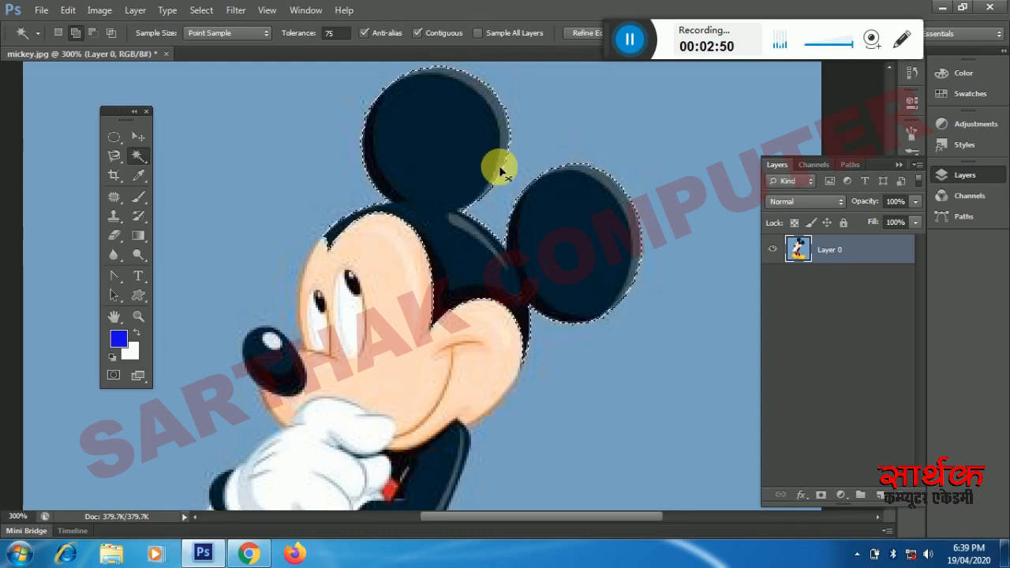
# Copy the selected ears and head to a new layer, offset the copy from the original, and undo these changes
pyautogui.hotkey('ctrl', 'j')
pyautogui.click(772, 278)
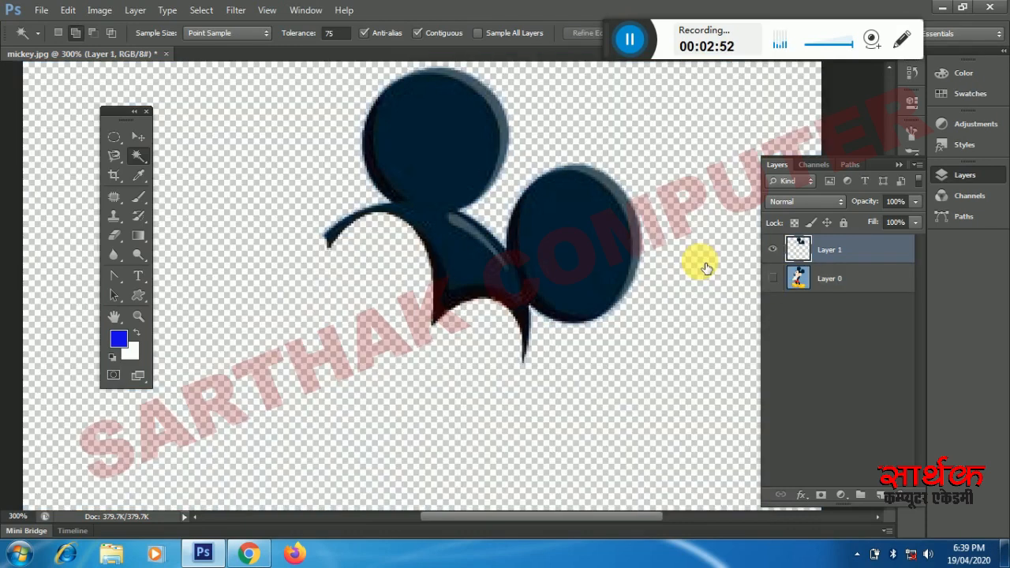
pyautogui.click(139, 137)
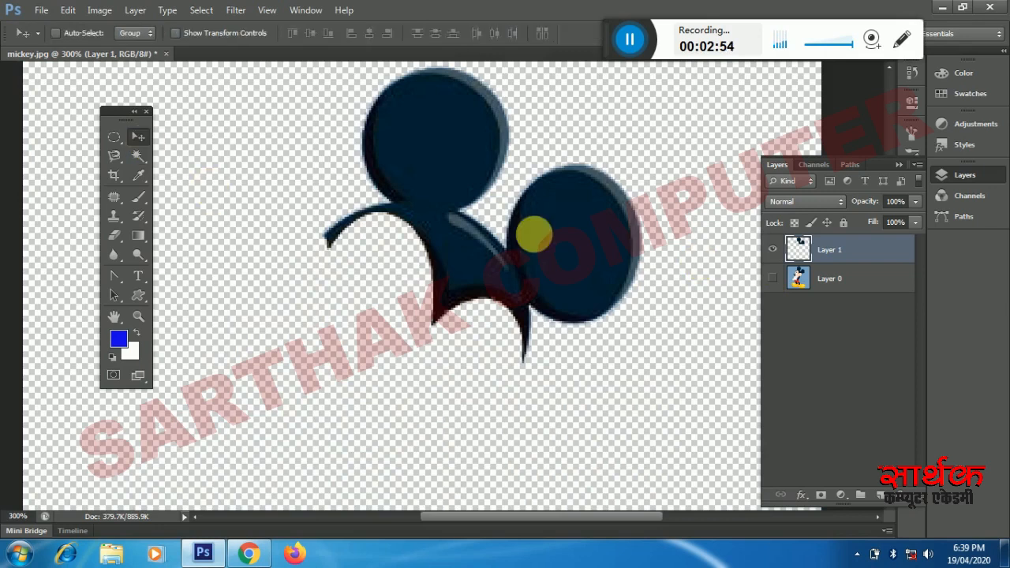
pyautogui.moveTo(536, 289); pyautogui.dragTo(489, 248)
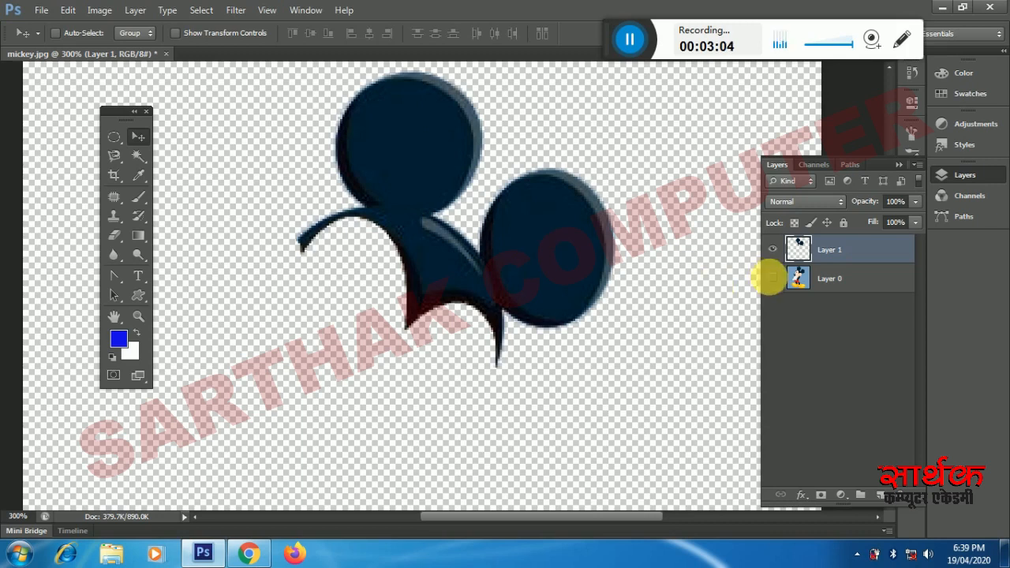
pyautogui.click(776, 281)
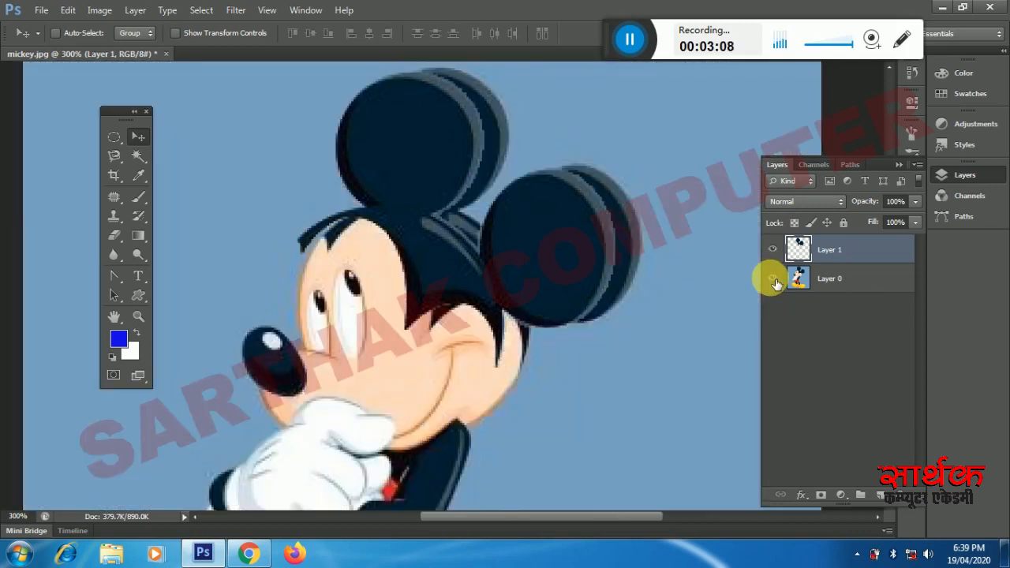
pyautogui.hotkey('ctrl', 'e')
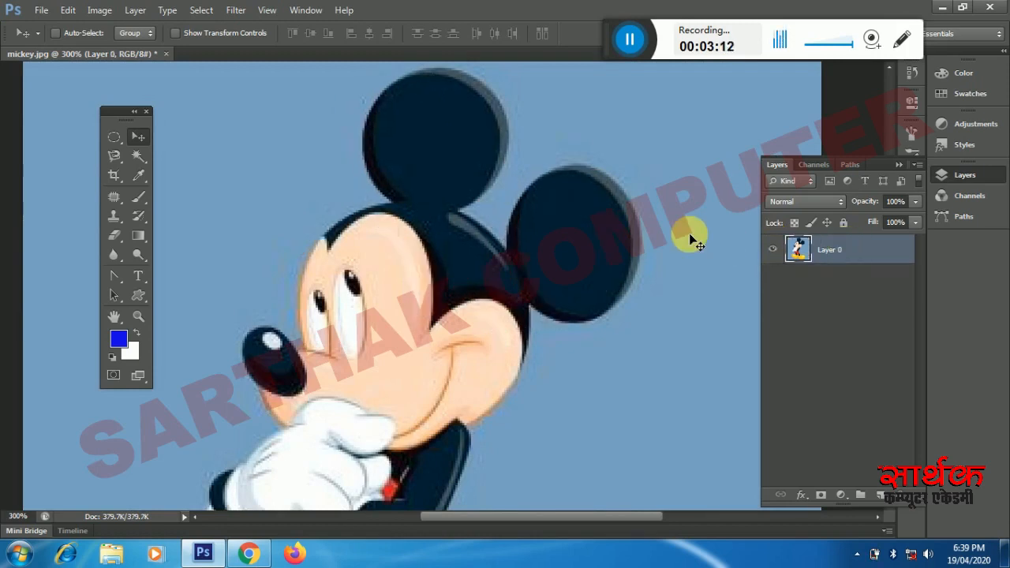
pyautogui.hotkey('ctrl', '-')
pyautogui.hotkey('ctrl', '-')
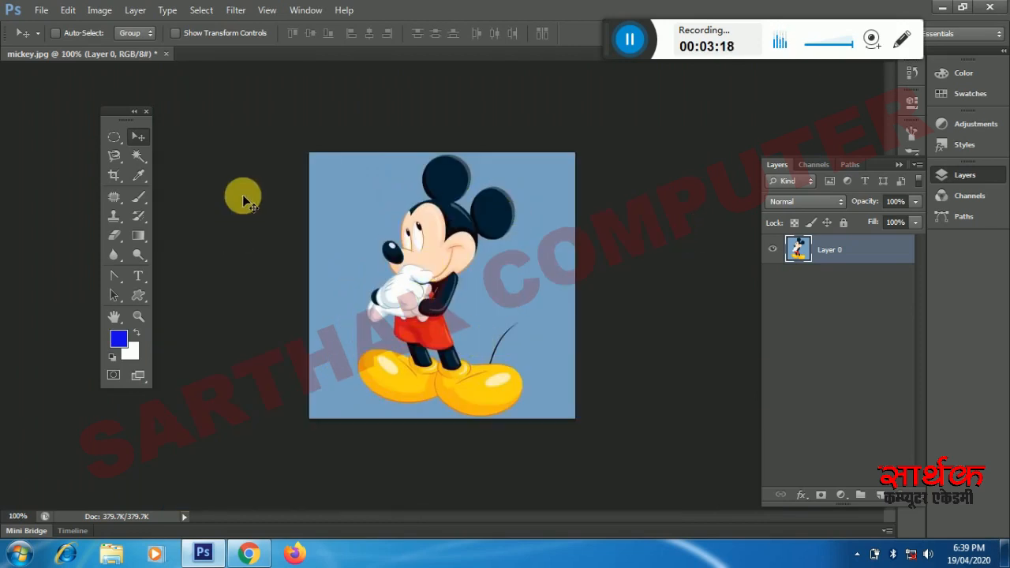
pyautogui.hotkey('ctrl', '+')
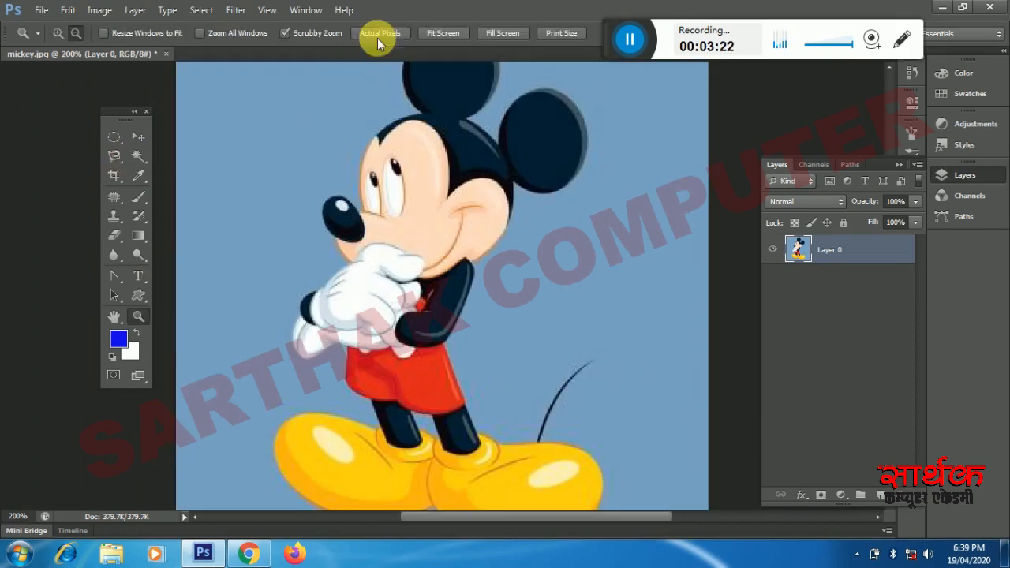
# Try the Magic Wand at tolerance 75 on the blue background and deselect the area
pyautogui.click(444, 33)
pyautogui.click(137, 161)
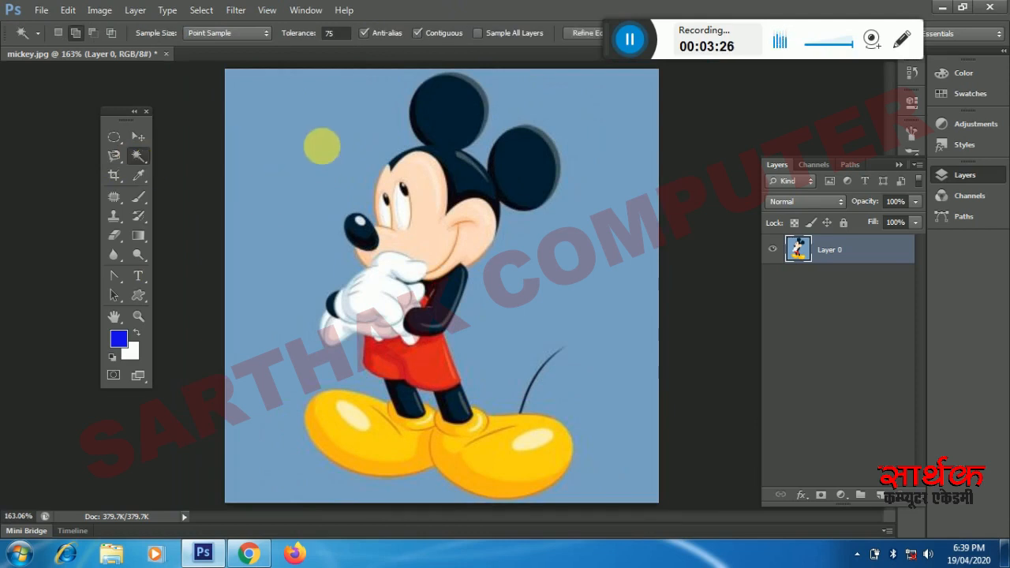
pyautogui.click(327, 151)
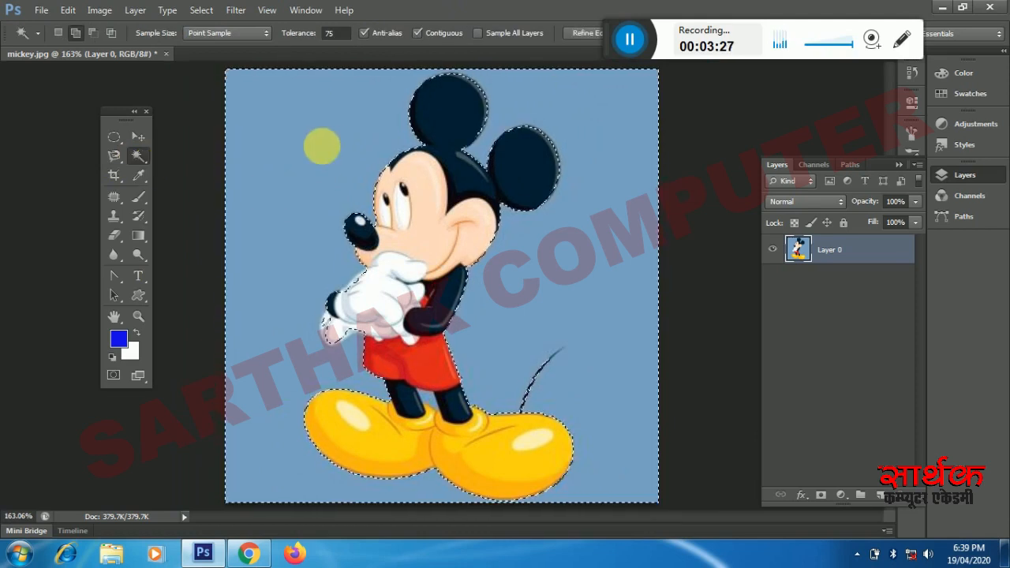
pyautogui.hotkey('ctrl', 'd')
# Set the Magic Wand tolerance to 32 and select the blue background around Mickey Mouse
pyautogui.click(334, 32)
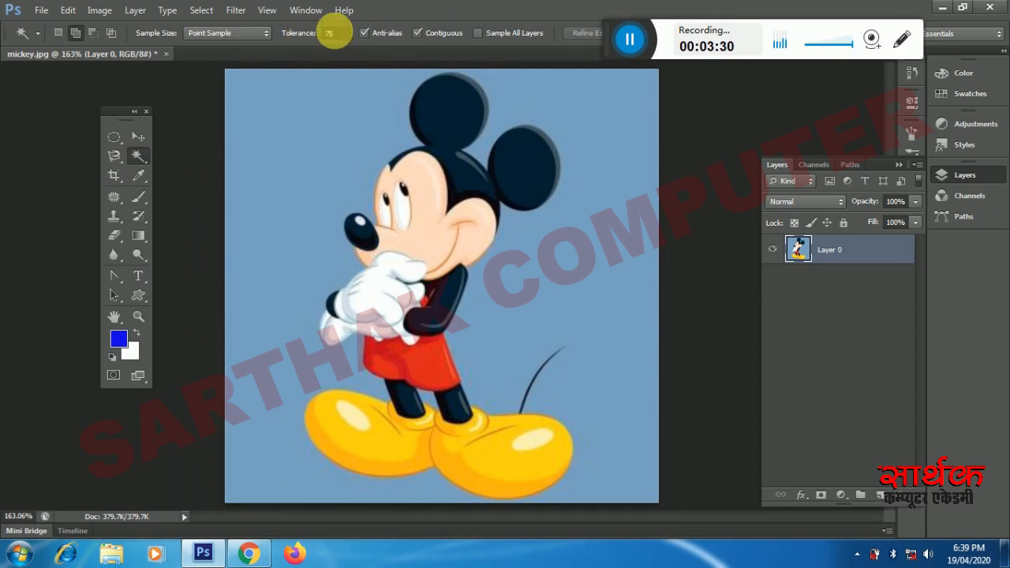
pyautogui.write('2')
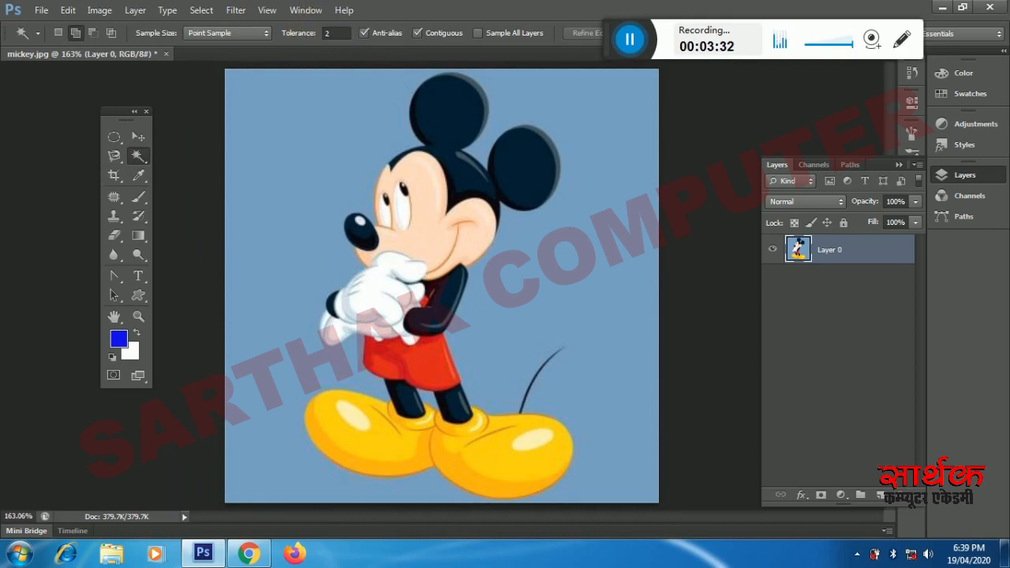
pyautogui.click(296, 32)
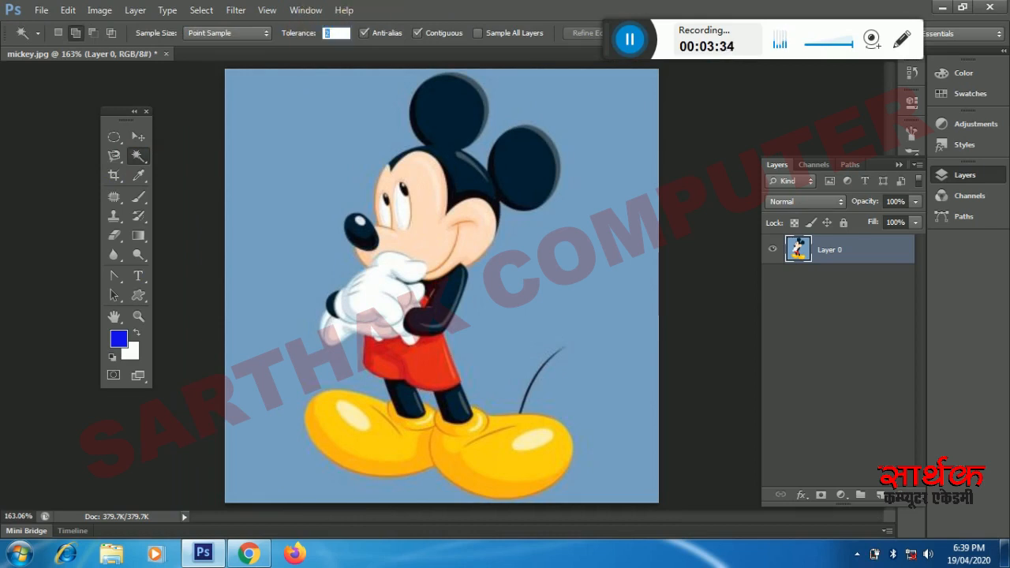
pyautogui.write('32')
pyautogui.press('Return')
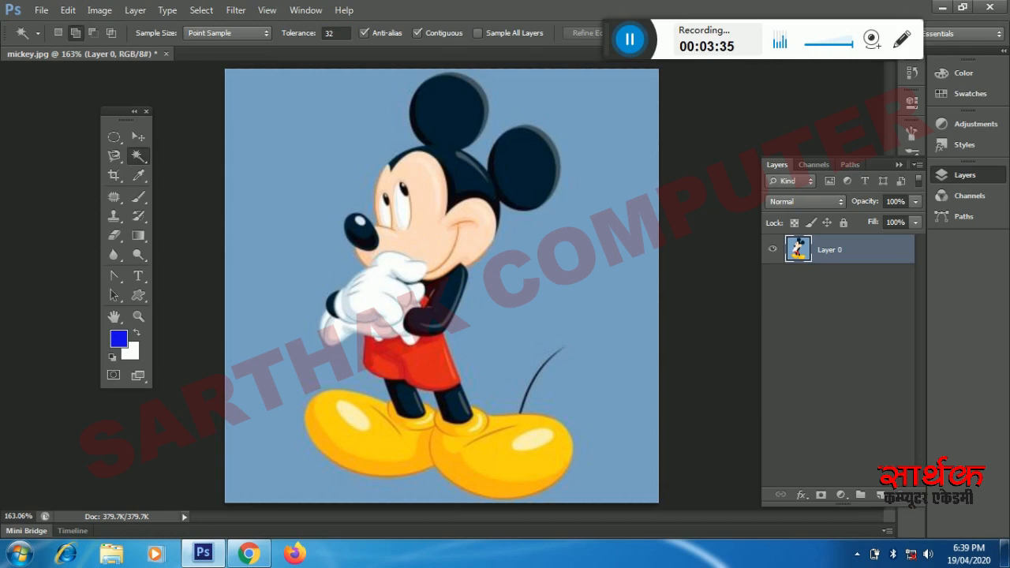
pyautogui.click(342, 119)
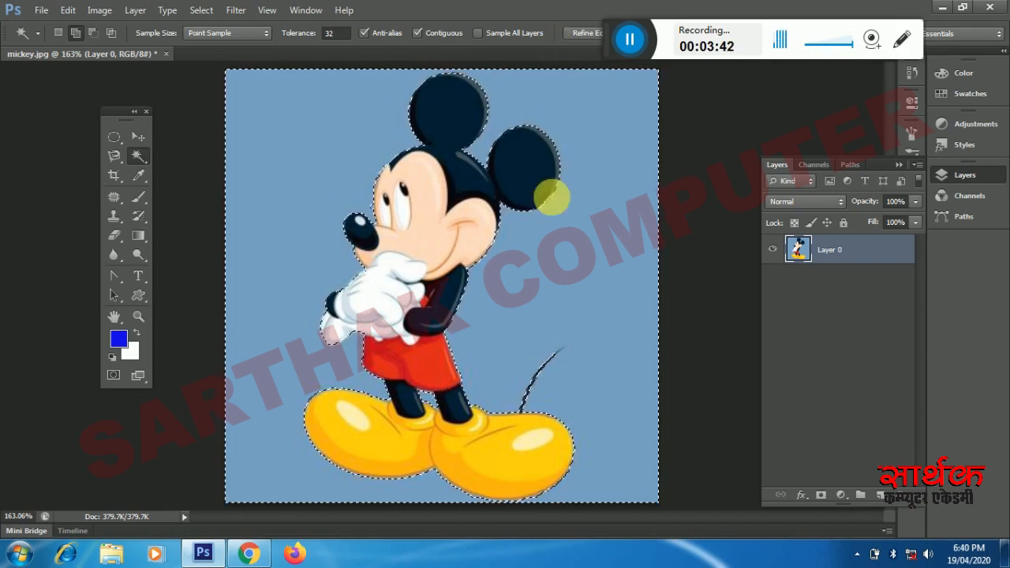
# Invert the background selection, copy the Mickey Mouse figure to a new layer, and hide the original Layer 0
pyautogui.click(202, 17)
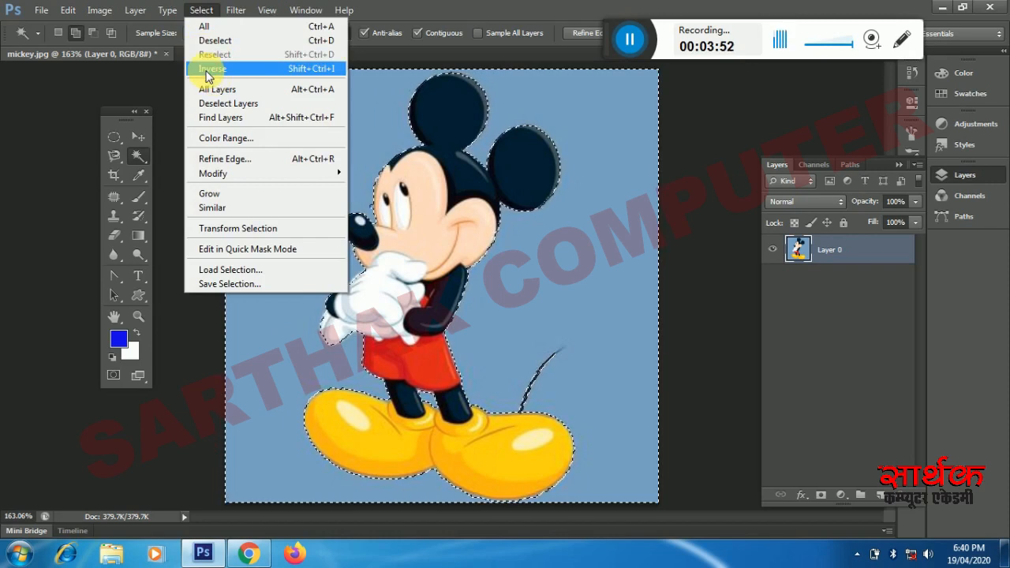
pyautogui.click(268, 71)
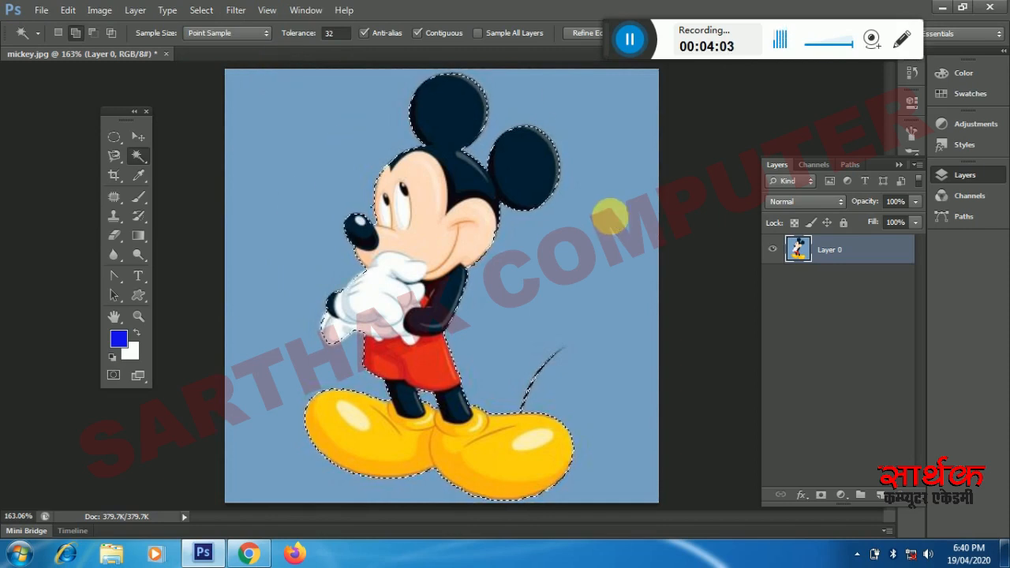
pyautogui.hotkey('ctrl', 'j')
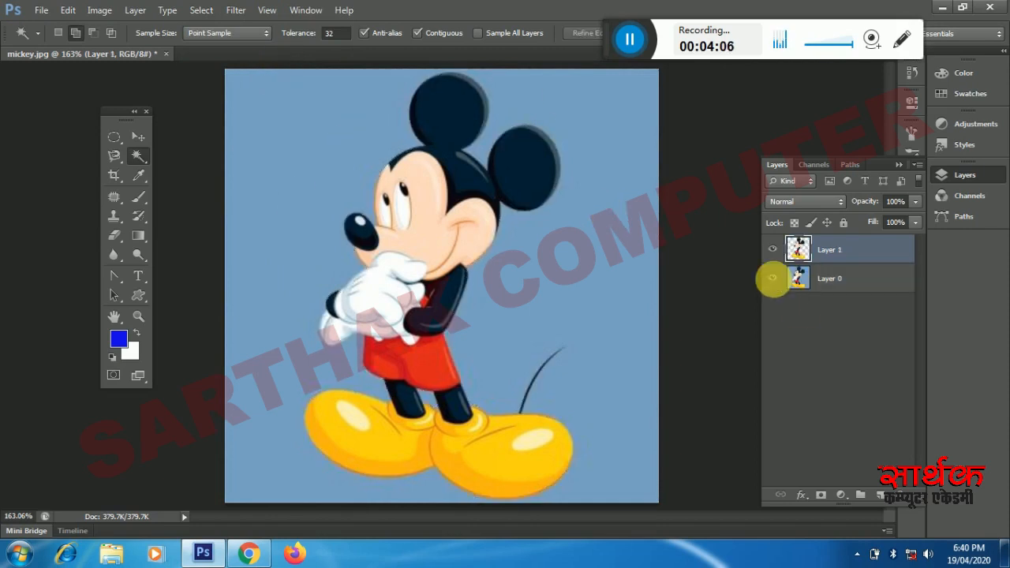
pyautogui.click(773, 279)
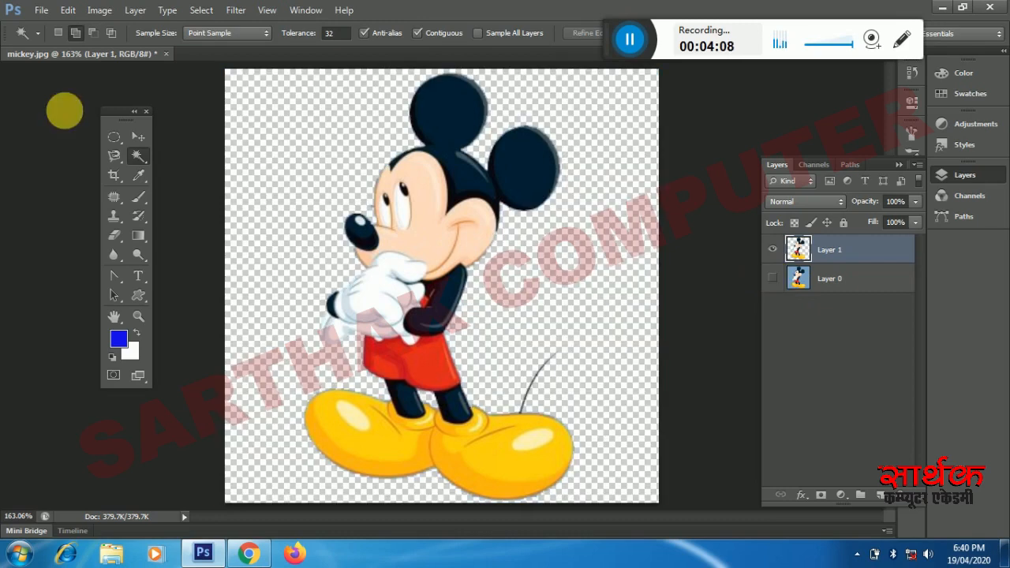
# Shift the copied figure slightly, show Layer 0 again for comparison, and delete the copied layer
pyautogui.click(138, 136)
pyautogui.moveTo(365, 230); pyautogui.dragTo(399, 229)
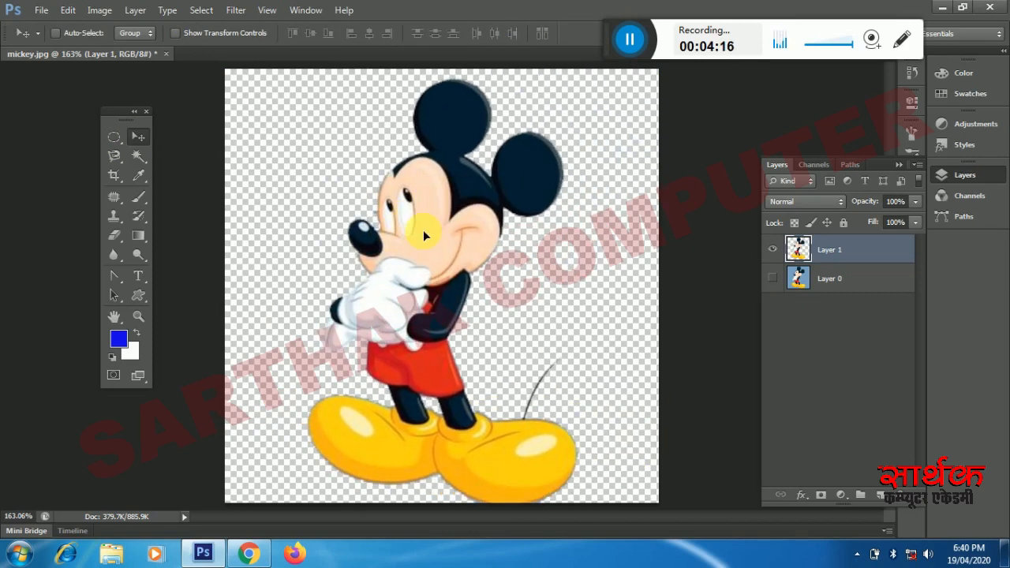
pyautogui.click(772, 277)
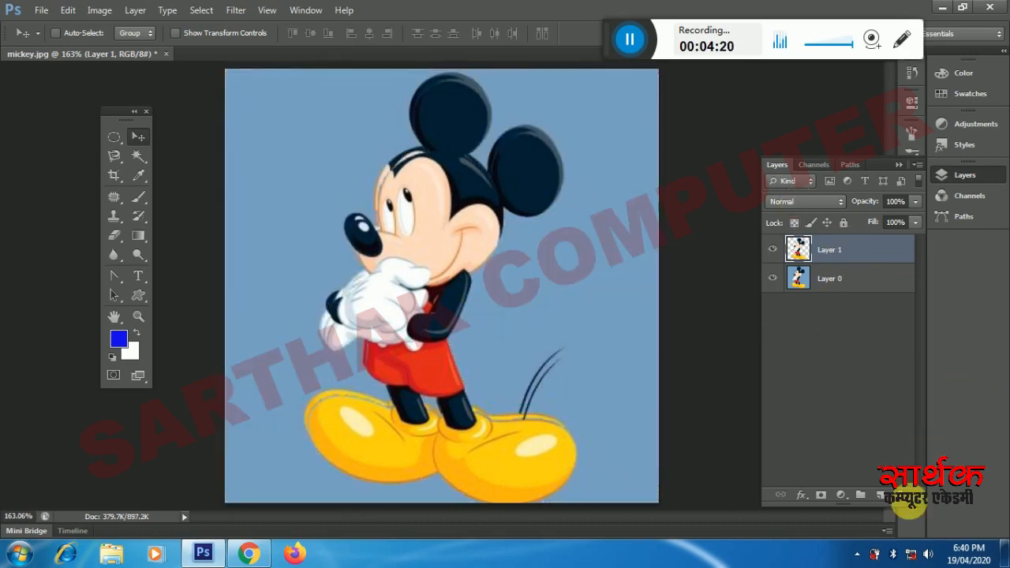
pyautogui.click(901, 494)
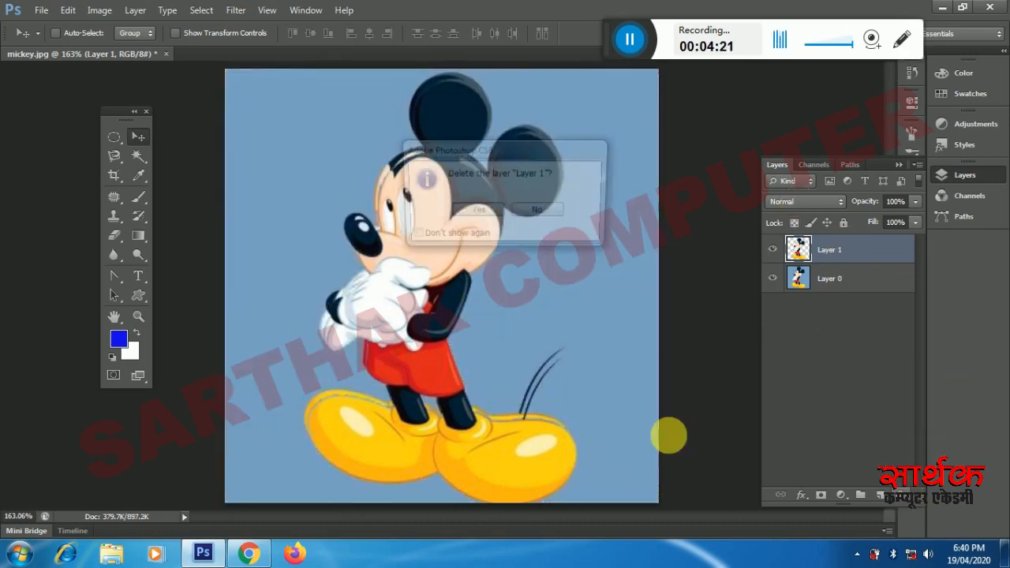
pyautogui.click(473, 213)
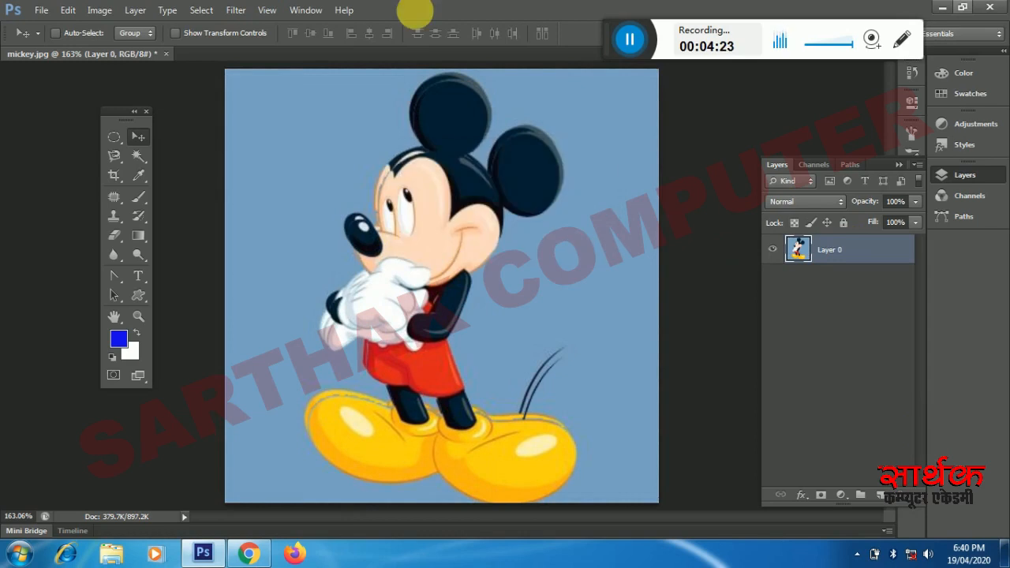
# Select the blue background on both sides of Mickey Mouse with the Quick Selection tool
pyautogui.click(139, 161)
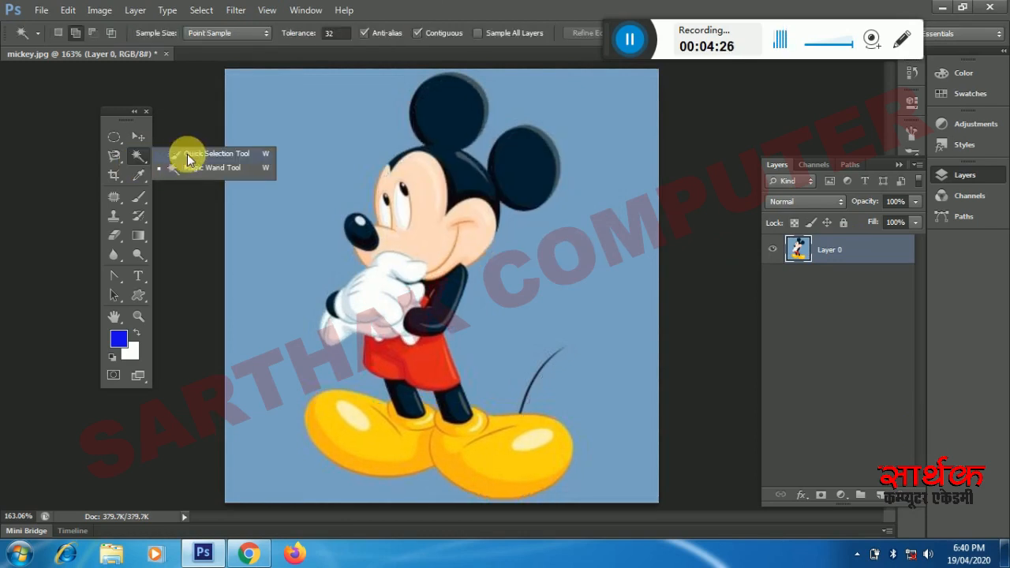
pyautogui.click(195, 155)
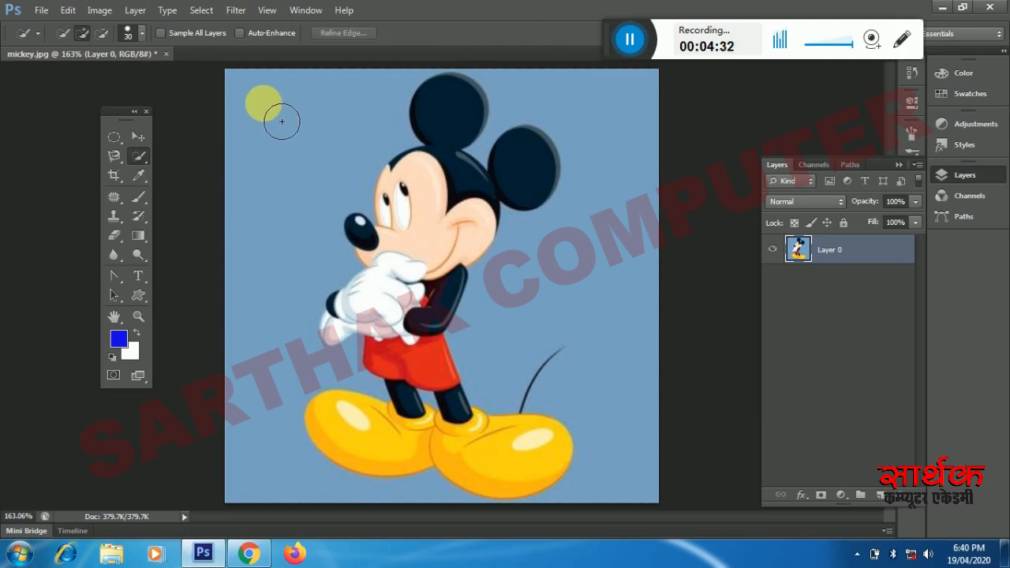
pyautogui.click(265, 103)
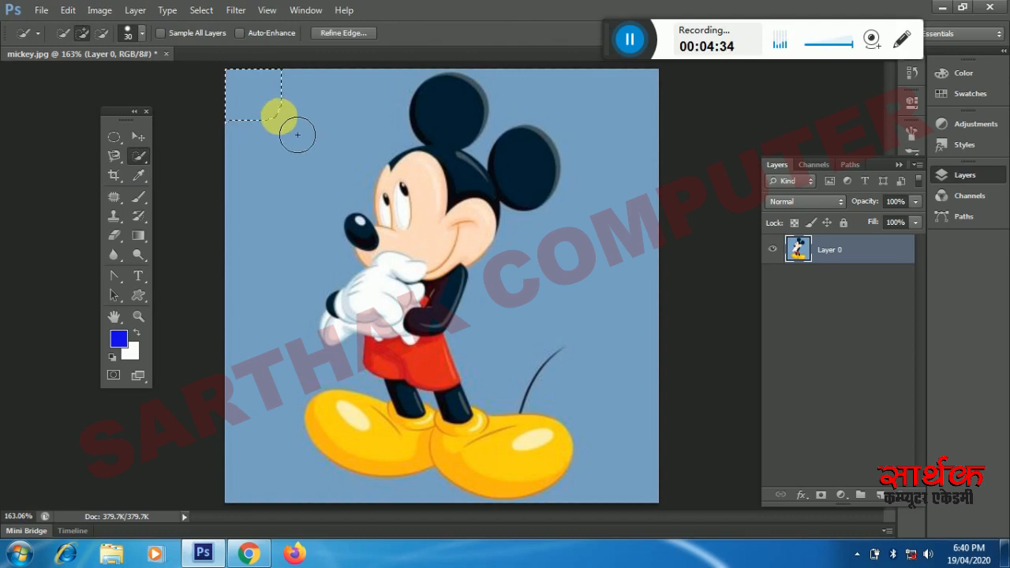
pyautogui.click(329, 161)
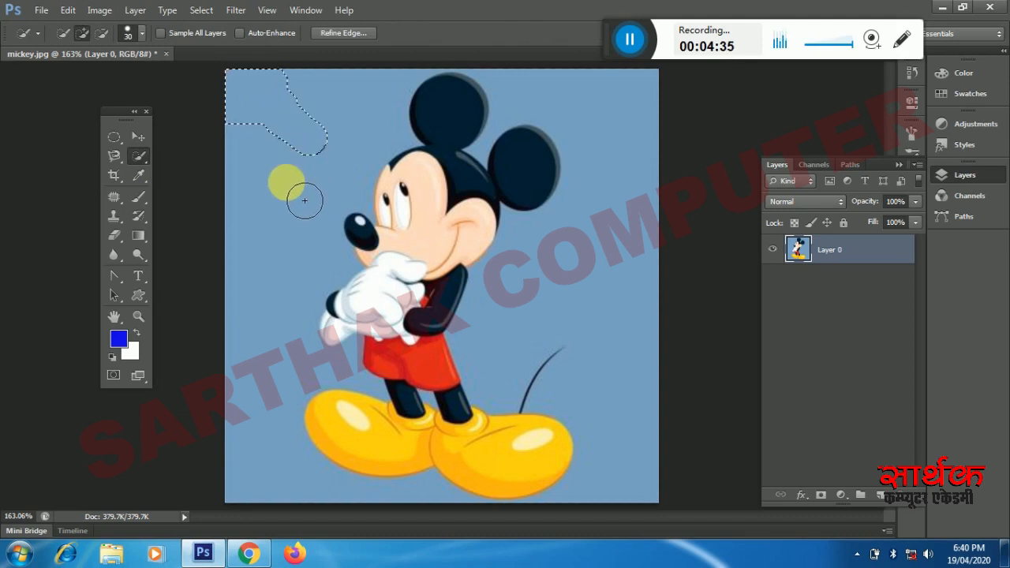
pyautogui.moveTo(297, 239)
pyautogui.mouseDown()
pyautogui.moveTo(281, 284)
pyautogui.moveTo(292, 362)
pyautogui.mouseUp()
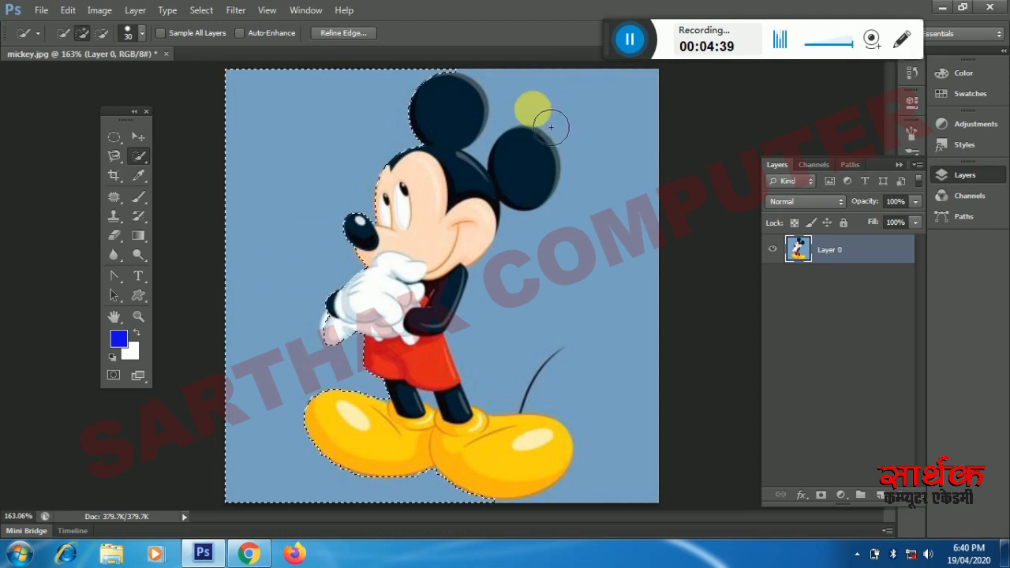
pyautogui.moveTo(546, 117)
pyautogui.mouseDown()
pyautogui.moveTo(568, 112)
pyautogui.moveTo(597, 136)
pyautogui.moveTo(601, 158)
pyautogui.moveTo(575, 149)
pyautogui.moveTo(583, 144)
pyautogui.moveTo(527, 99)
pyautogui.moveTo(582, 131)
pyautogui.moveTo(609, 203)
pyautogui.moveTo(597, 253)
pyautogui.moveTo(532, 304)
pyautogui.moveTo(513, 334)
pyautogui.moveTo(568, 322)
pyautogui.moveTo(619, 402)
pyautogui.moveTo(613, 429)
pyautogui.moveTo(627, 419)
pyautogui.moveTo(668, 207)
pyautogui.moveTo(571, 129)
pyautogui.mouseUp()
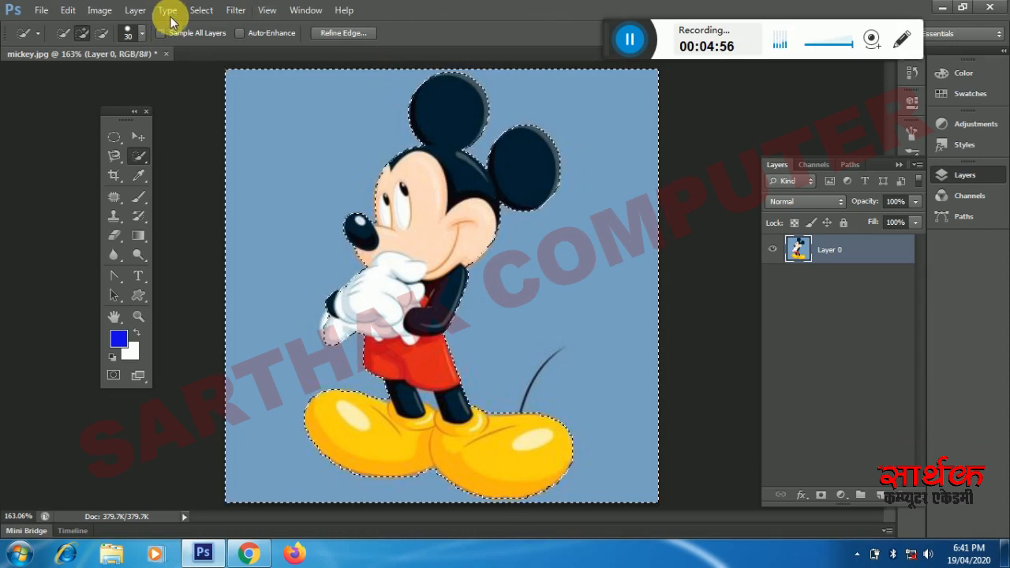
# Invert the Quick Selection to the figure, copy it to a new layer, and hide Layer 0
pyautogui.click(203, 12)
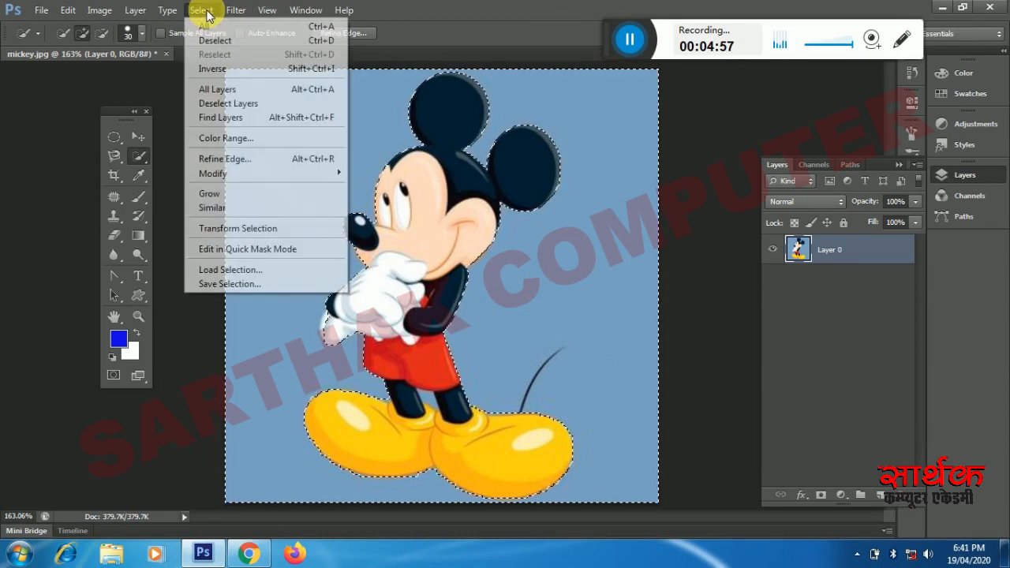
pyautogui.click(225, 71)
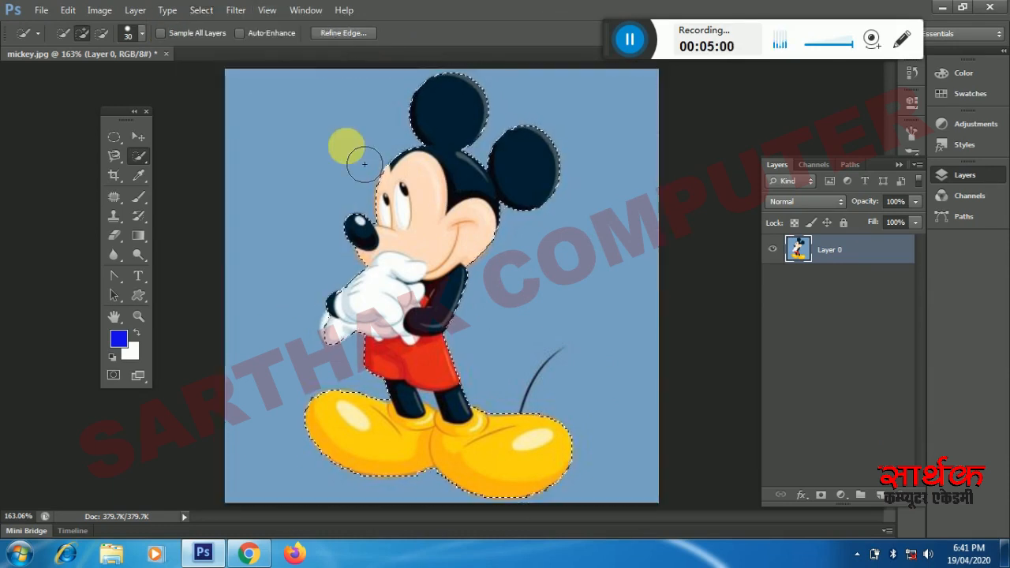
pyautogui.hotkey('ctrl', 'j')
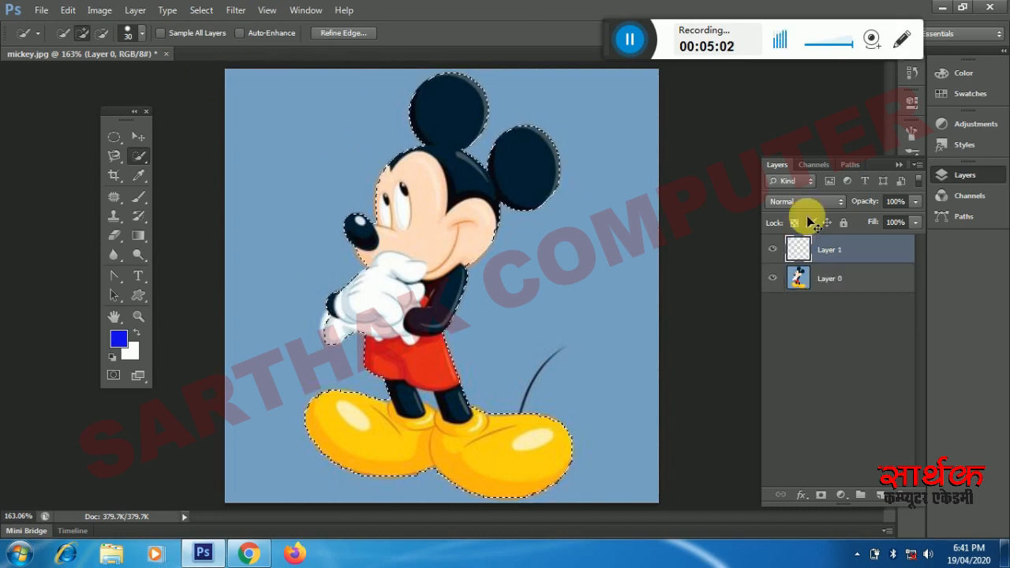
pyautogui.click(772, 279)
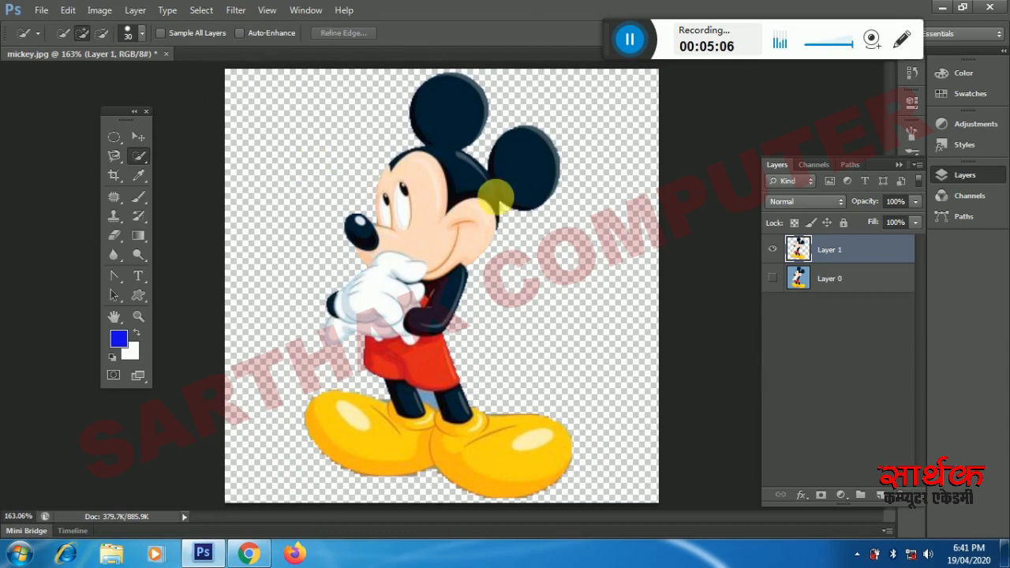
# Offset the cut-out figure slightly with the Move tool, restore Layer 0's visibility, and delete Layer 1
pyautogui.click(138, 137)
pyautogui.moveTo(406, 189)
pyautogui.mouseDown()
pyautogui.moveTo(346, 194)
pyautogui.moveTo(421, 182)
pyautogui.mouseUp()
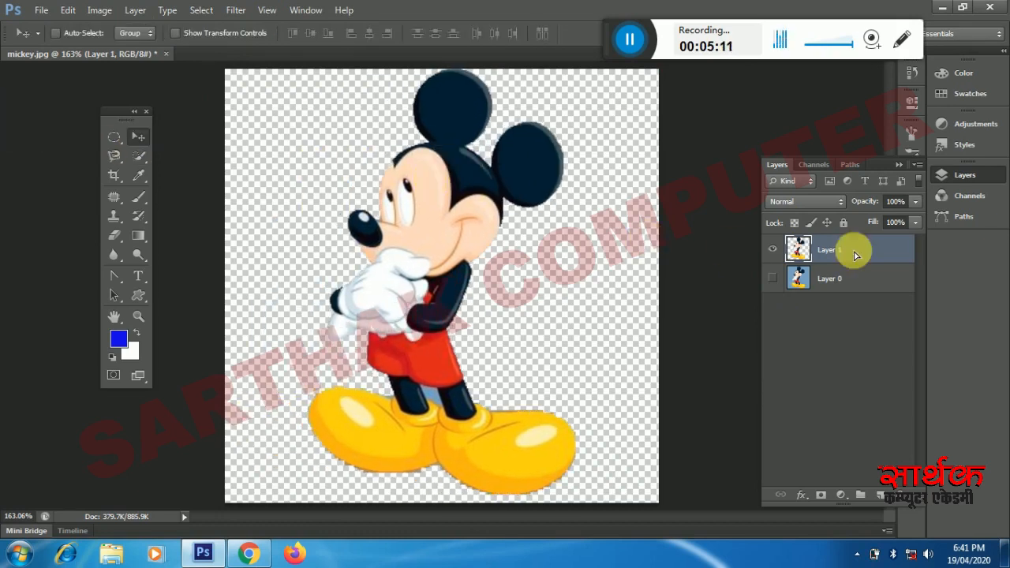
pyautogui.click(772, 278)
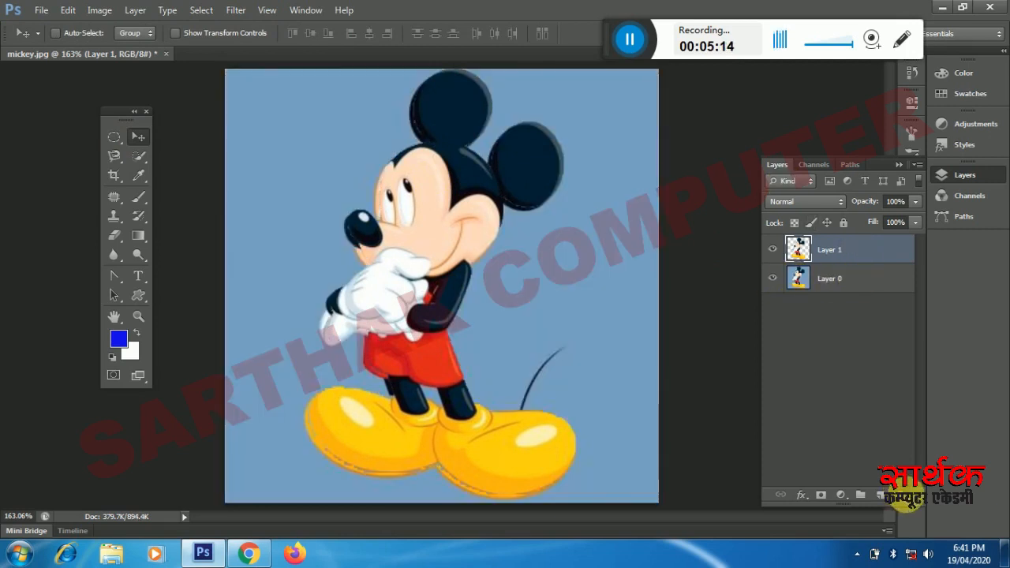
pyautogui.click(901, 495)
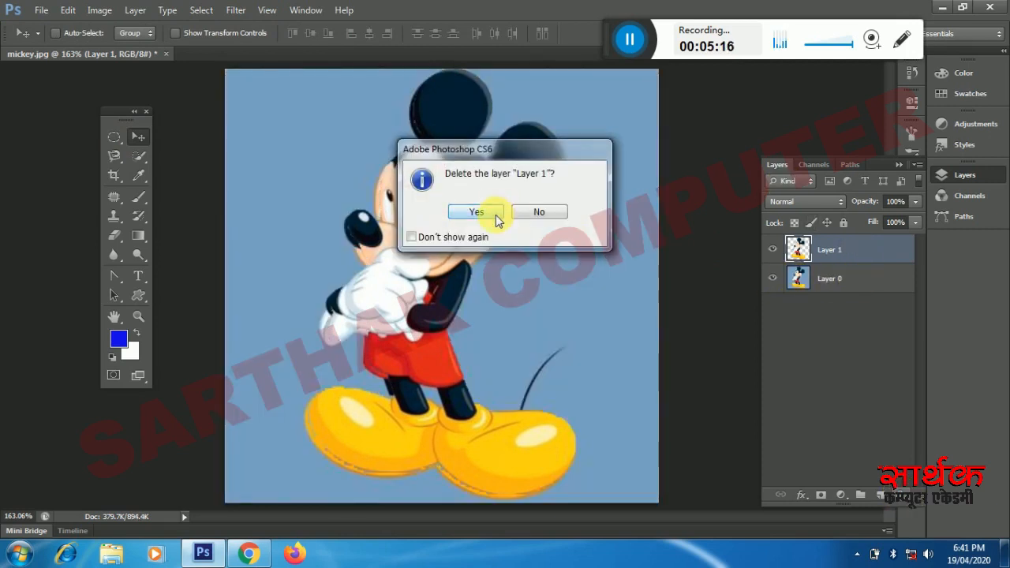
pyautogui.click(476, 212)
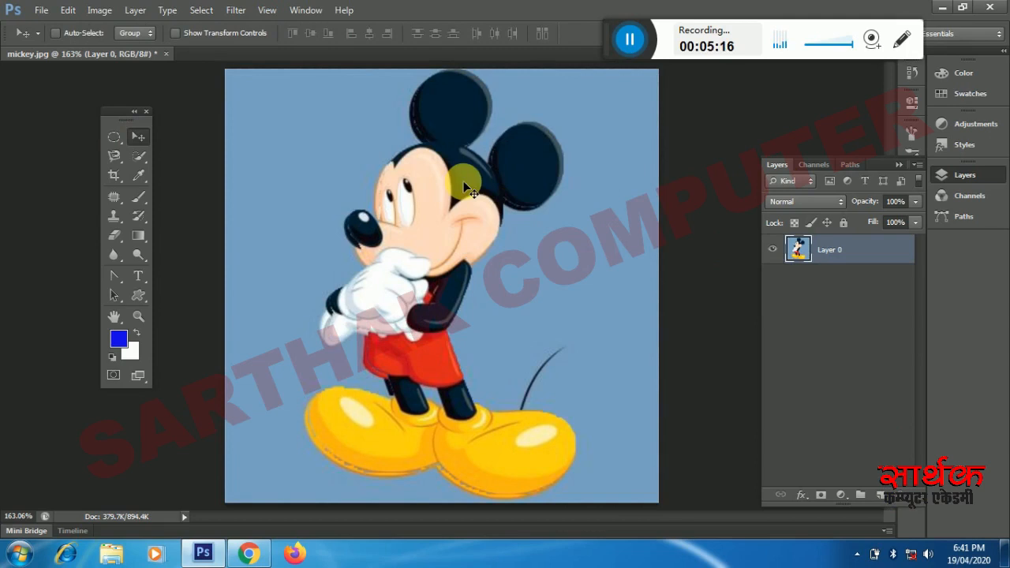
# Crop the image to Mickey Mouse's head and hands, repositioning the picture within the frame and rotating it about -8.6°
pyautogui.click(113, 177)
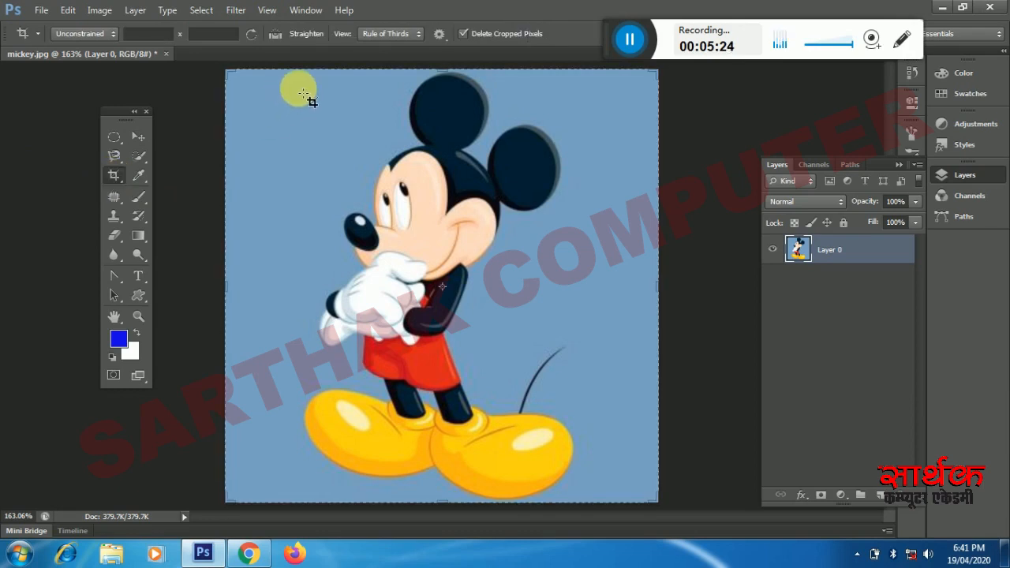
pyautogui.moveTo(299, 86); pyautogui.dragTo(543, 310)
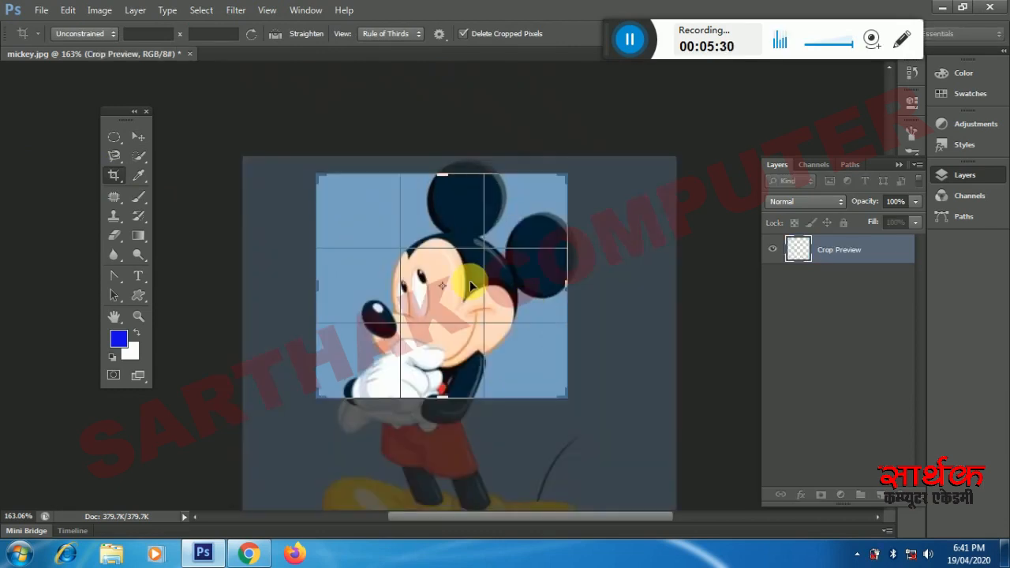
pyautogui.moveTo(443, 286)
pyautogui.mouseDown()
pyautogui.moveTo(432, 294)
pyautogui.moveTo(442, 311)
pyautogui.moveTo(441, 285)
pyautogui.moveTo(442, 299)
pyautogui.mouseUp()
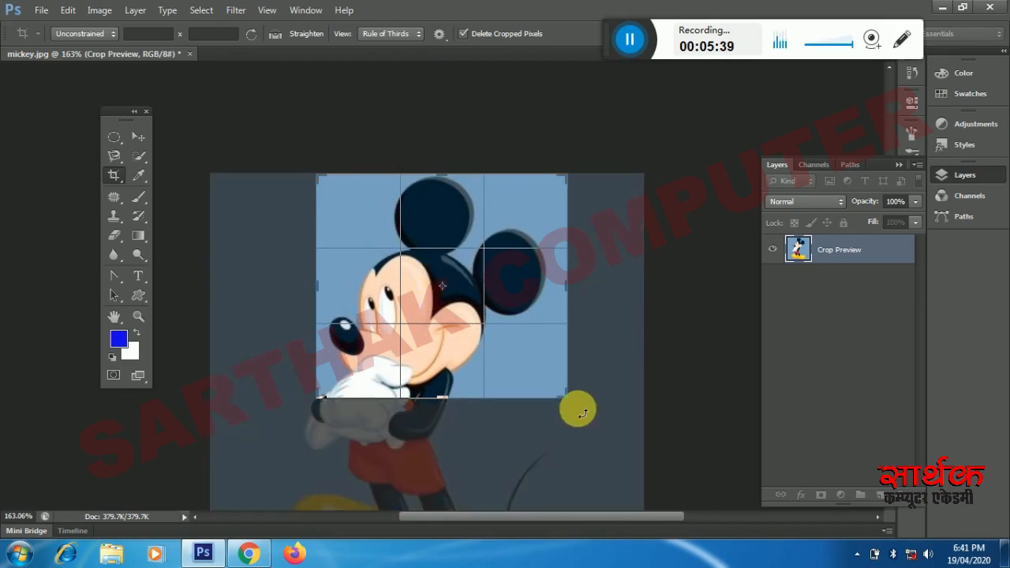
pyautogui.moveTo(577, 408); pyautogui.dragTo(617, 403)
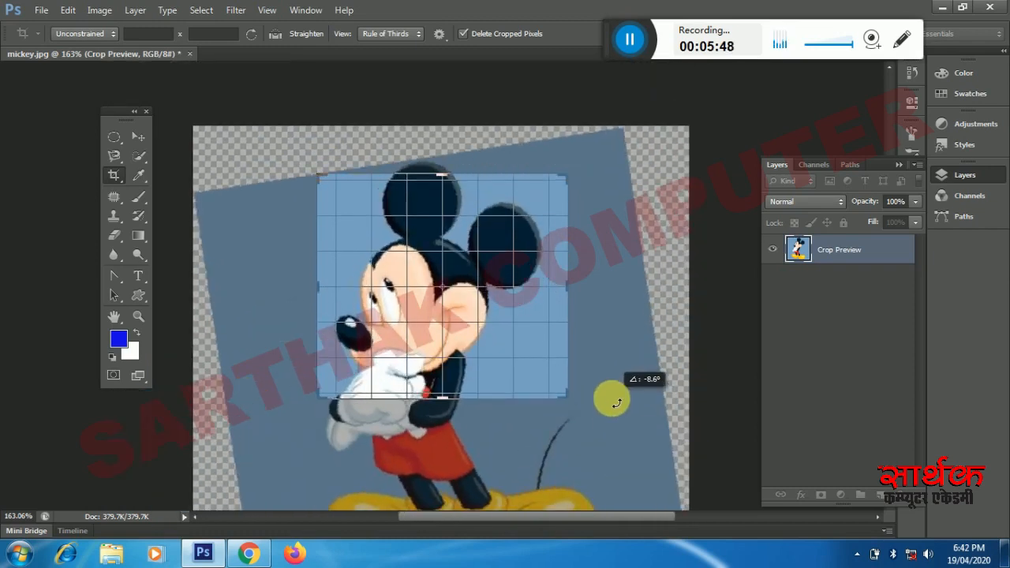
pyautogui.moveTo(380, 308)
pyautogui.mouseDown()
pyautogui.moveTo(384, 318)
pyautogui.moveTo(381, 307)
pyautogui.mouseUp()
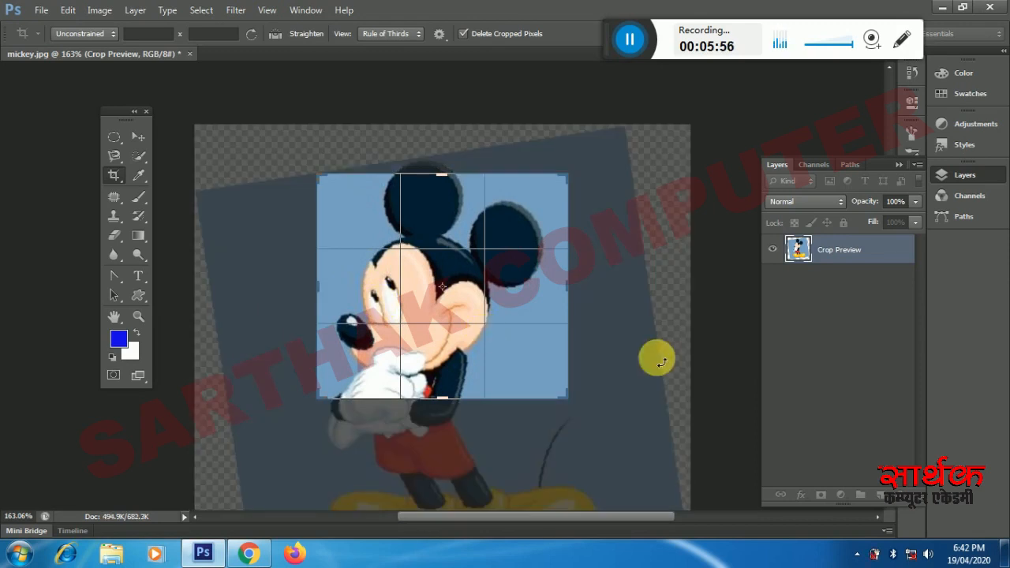
pyautogui.press('Return')
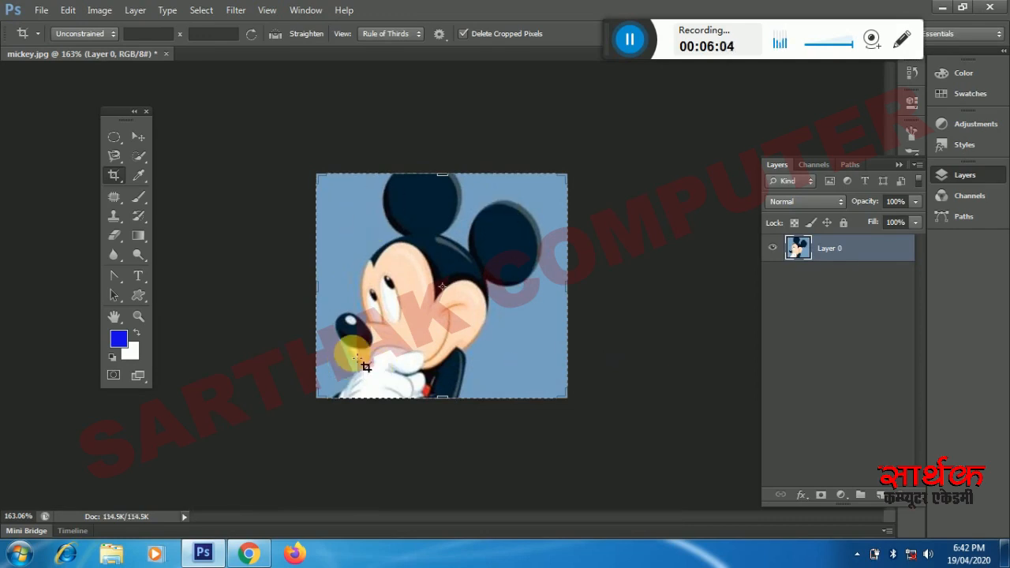
# Undo the crop of the Mickey Mouse image and activate the Move tool
pyautogui.hotkey('ctrl', 'z')
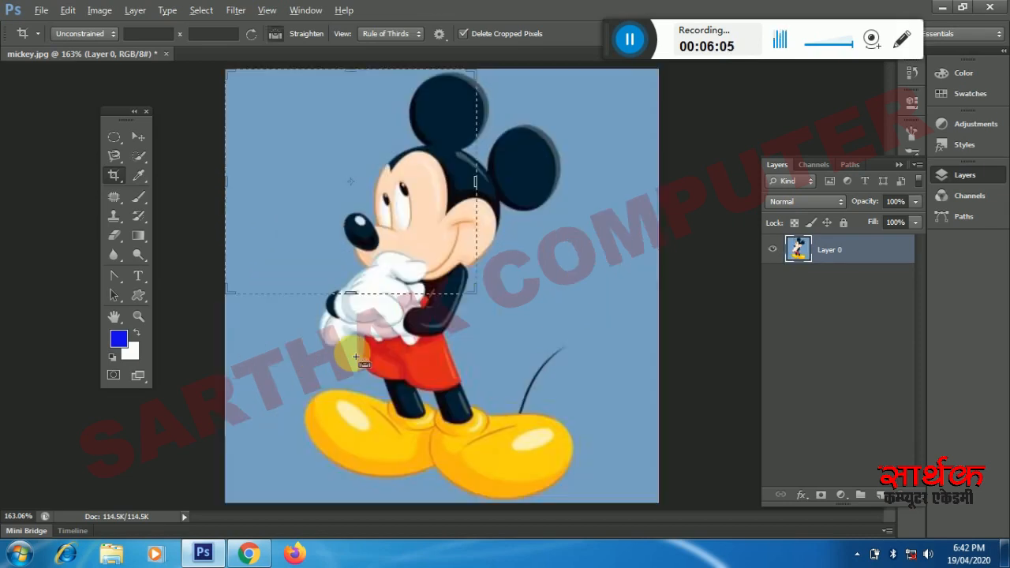
pyautogui.click(138, 136)
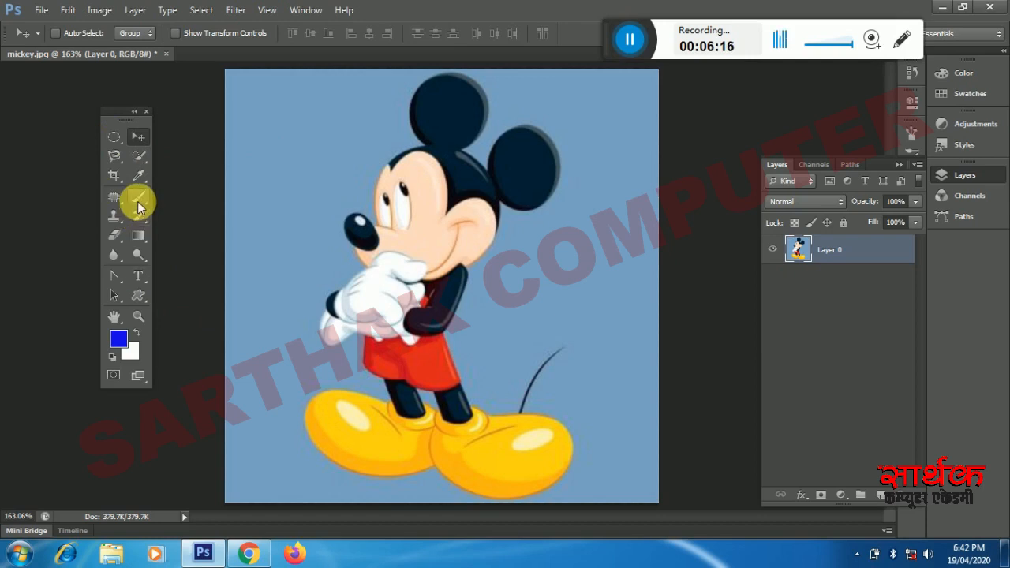
# Magnify the screen around the toolbox to examine the Brush tool, and return to normal magnification
pyautogui.press('super+plus')
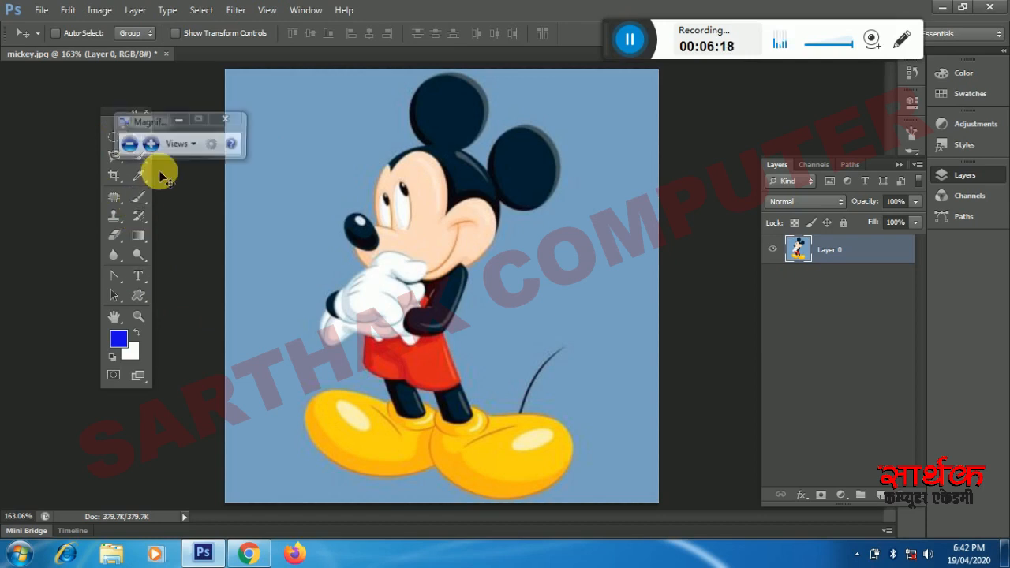
pyautogui.press('super+plus')
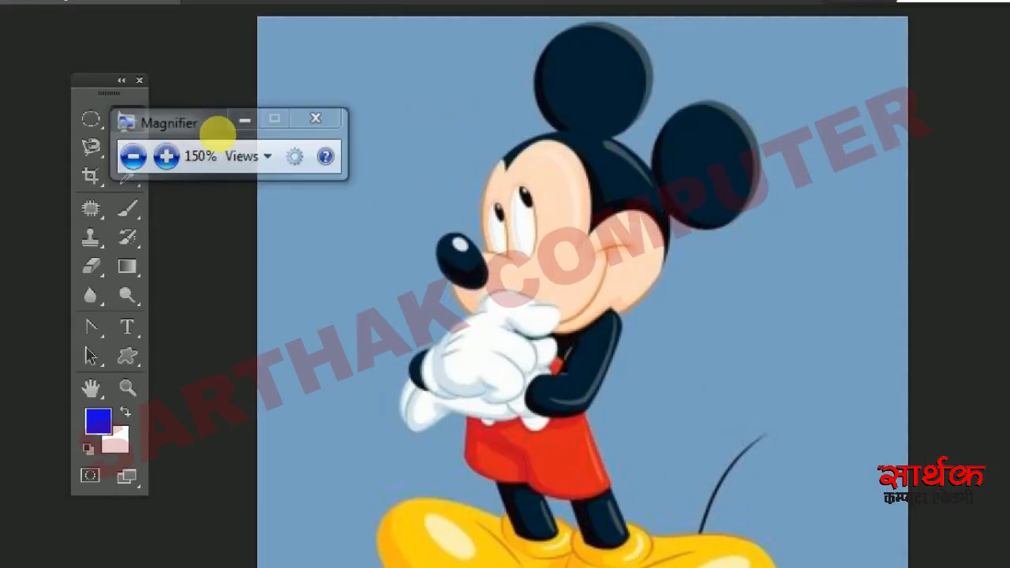
pyautogui.press('super+plus')
pyautogui.press('b')
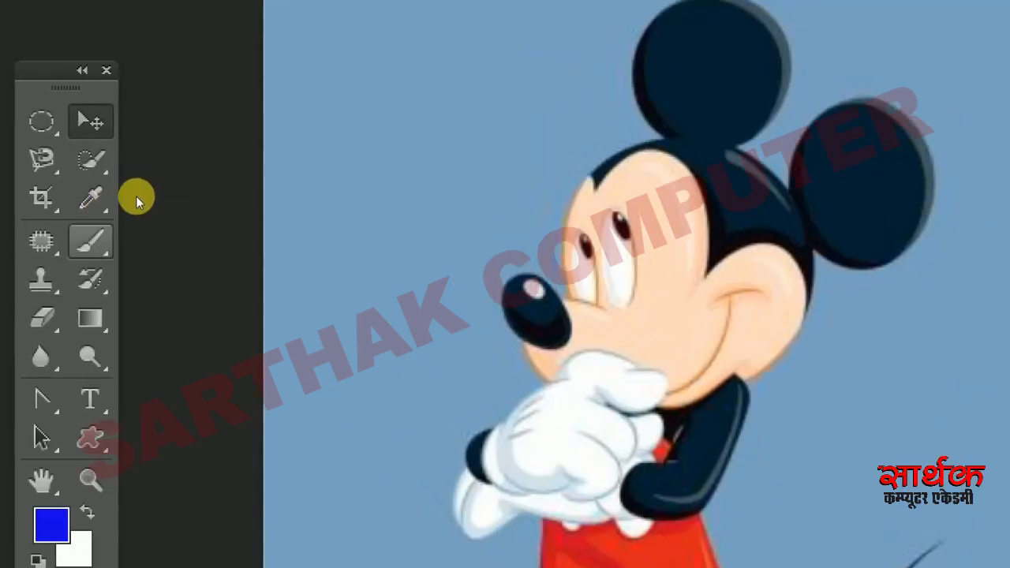
pyautogui.press('super+minus')
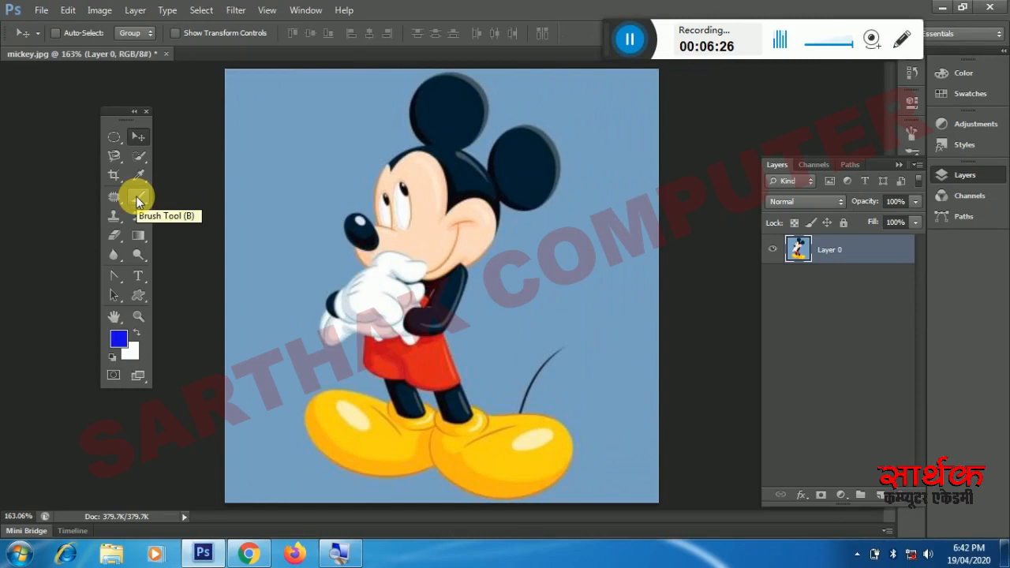
# Set up the Brush tool with the red foreground colour #f00839 and a brush size of 25 px
pyautogui.click(137, 201)
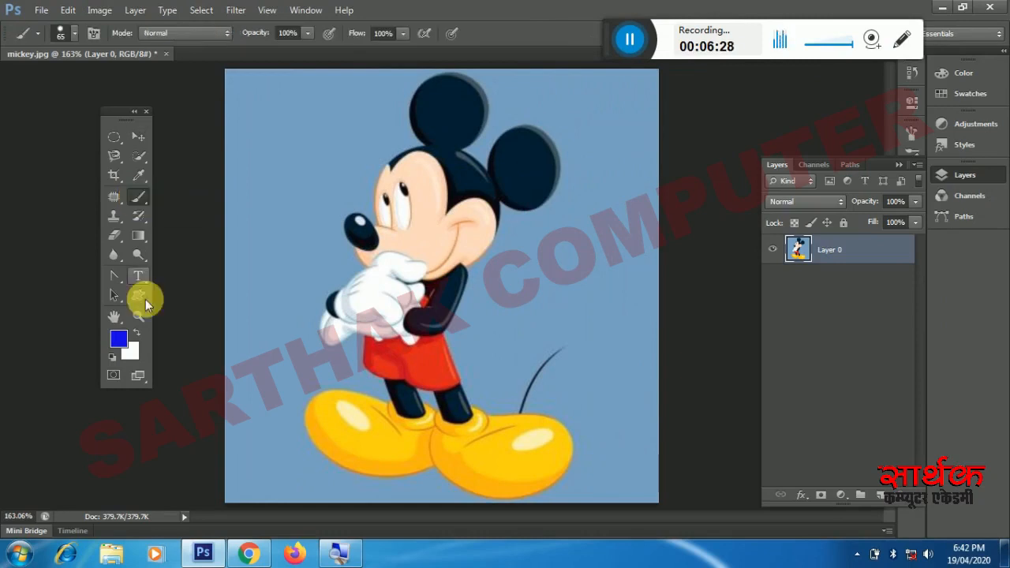
pyautogui.click(118, 339)
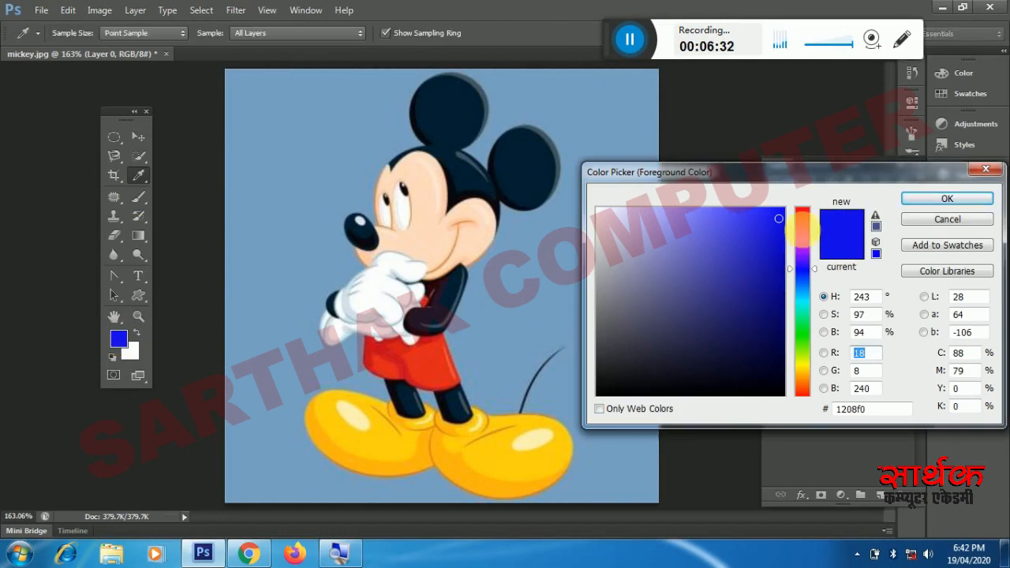
pyautogui.click(802, 215)
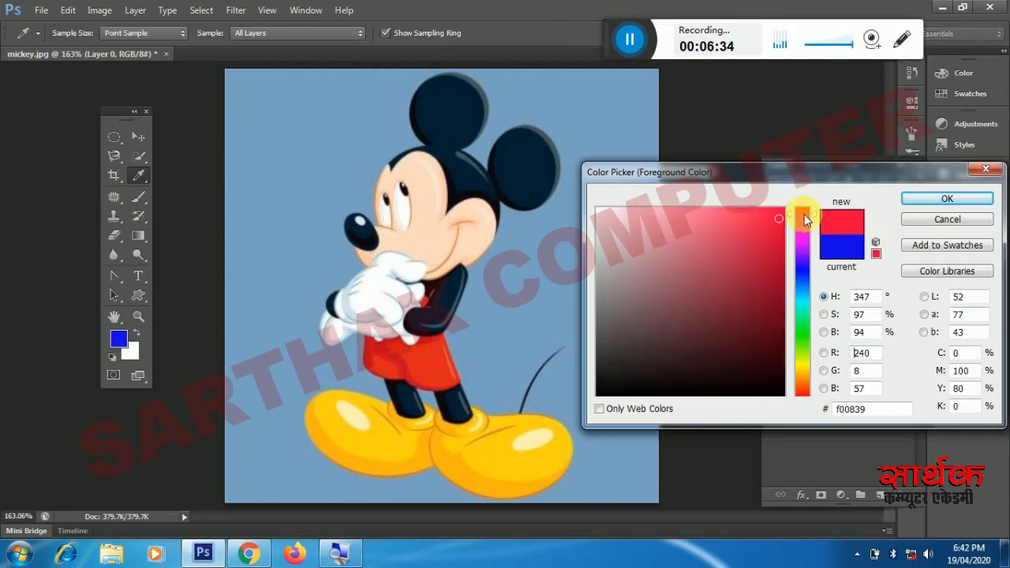
pyautogui.click(951, 202)
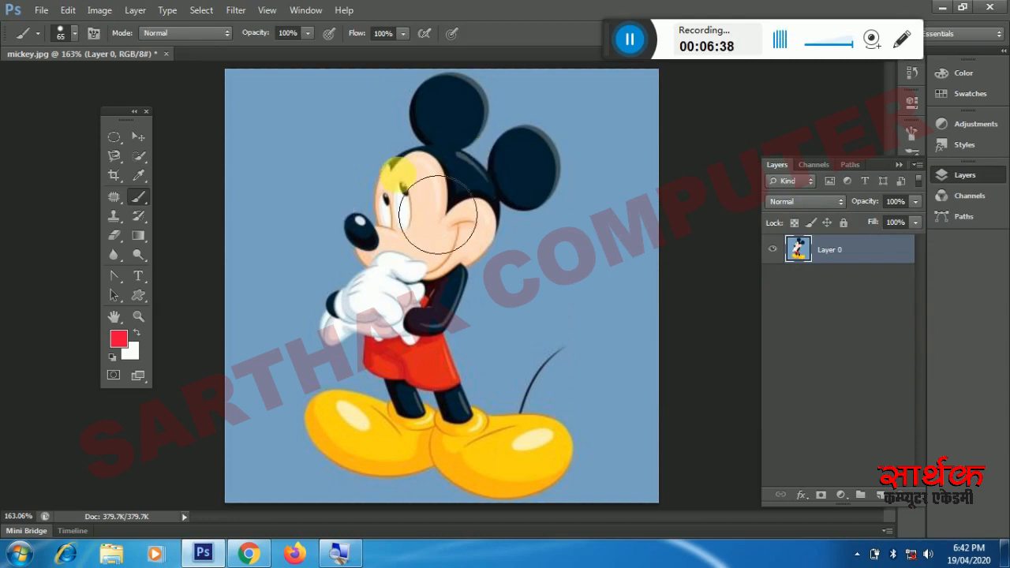
pyautogui.click(77, 34)
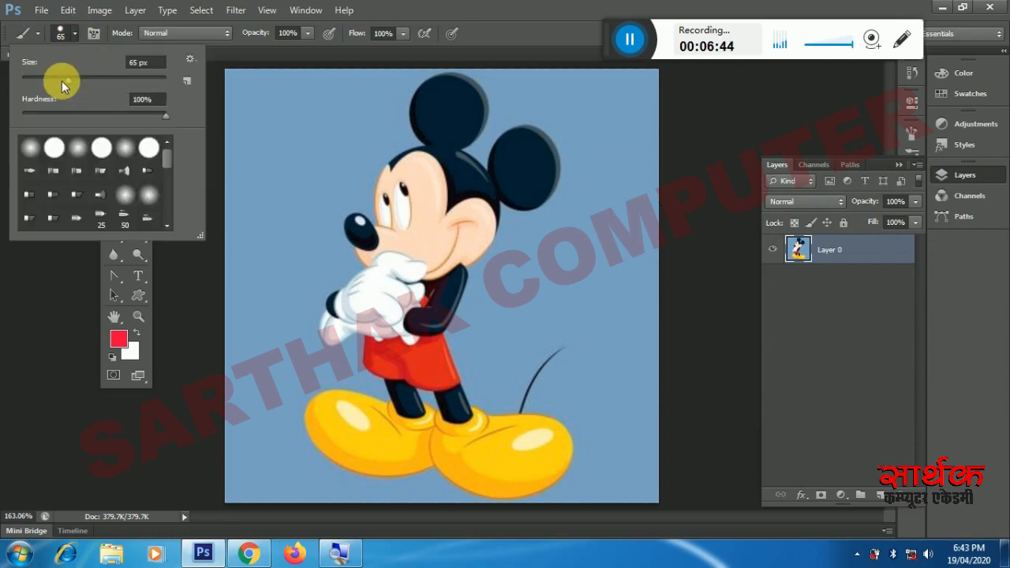
pyautogui.moveTo(65, 80); pyautogui.dragTo(40, 83)
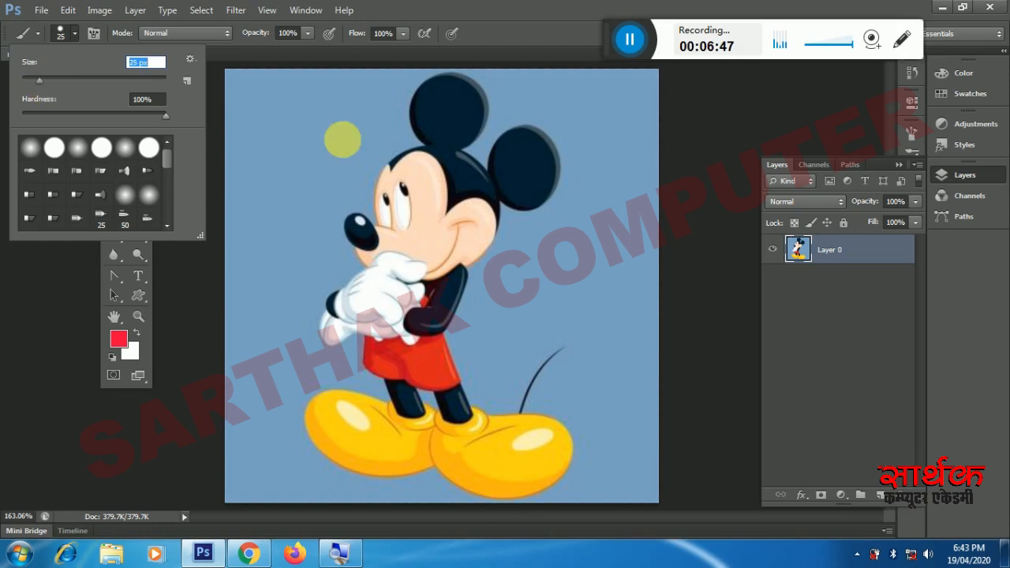
# Paint freehand red brush strokes over the blue background above and beside Mickey Mouse's face
pyautogui.click(346, 139)
pyautogui.click(333, 127)
pyautogui.moveTo(318, 161)
pyautogui.mouseDown()
pyautogui.moveTo(293, 286)
pyautogui.moveTo(308, 348)
pyautogui.moveTo(289, 269)
pyautogui.moveTo(295, 123)
pyautogui.moveTo(252, 203)
pyautogui.moveTo(237, 74)
pyautogui.moveTo(343, 82)
pyautogui.moveTo(407, 72)
pyautogui.mouseUp()
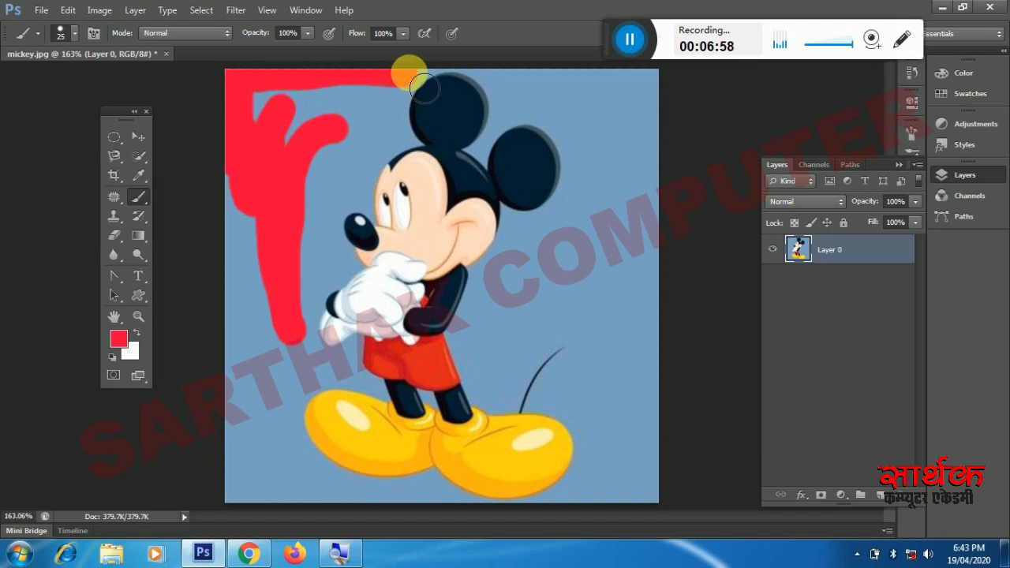
pyautogui.moveTo(406, 129)
pyautogui.mouseDown()
pyautogui.moveTo(396, 94)
pyautogui.moveTo(339, 104)
pyautogui.moveTo(386, 108)
pyautogui.moveTo(363, 83)
pyautogui.moveTo(286, 105)
pyautogui.moveTo(298, 133)
pyautogui.moveTo(278, 106)
pyautogui.moveTo(315, 111)
pyautogui.moveTo(296, 95)
pyautogui.mouseUp()
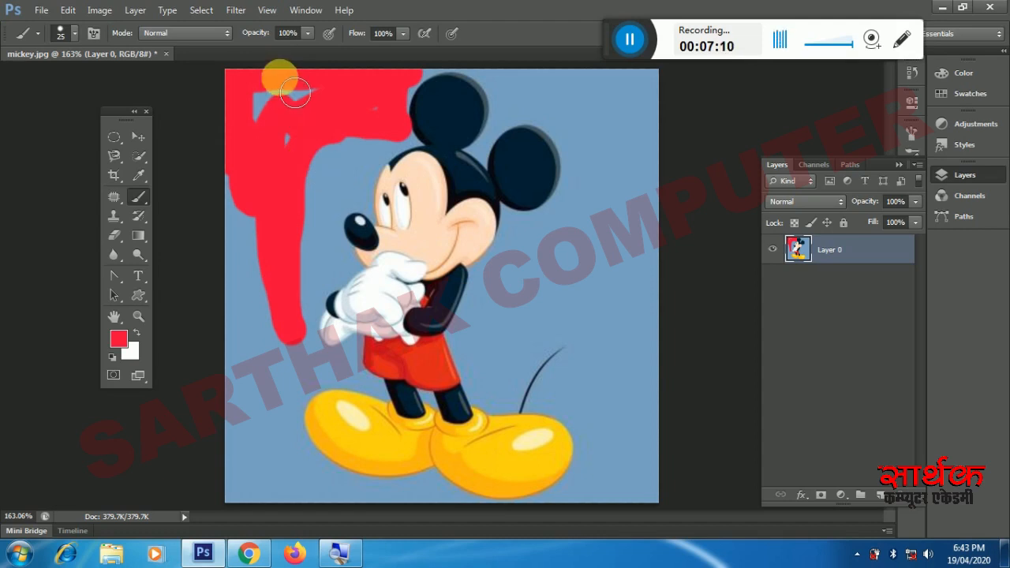
# Revert mickey.jpg to its saved version and convert the locked Background into the regular layer Layer 0
pyautogui.click(42, 10)
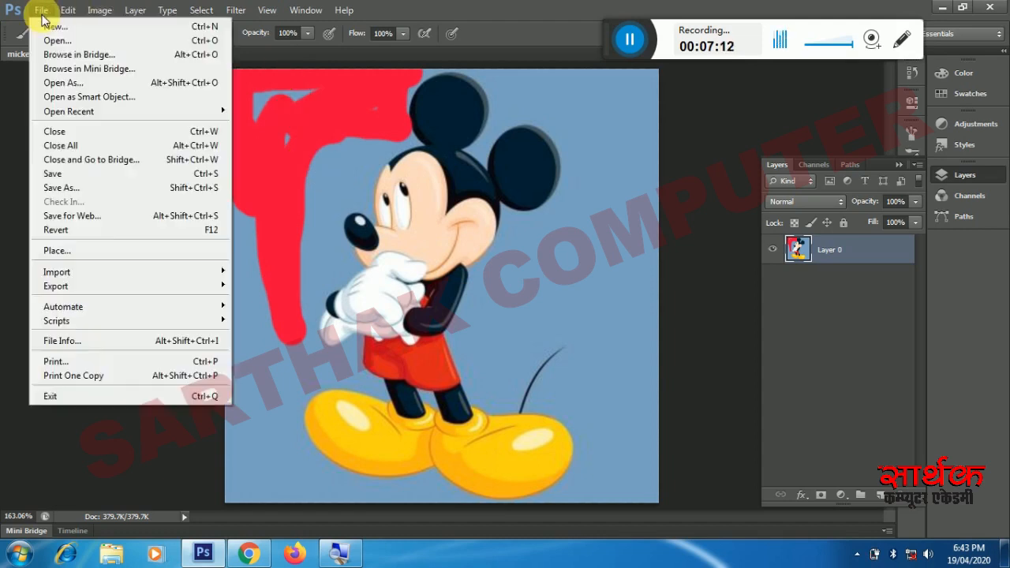
pyautogui.click(85, 233)
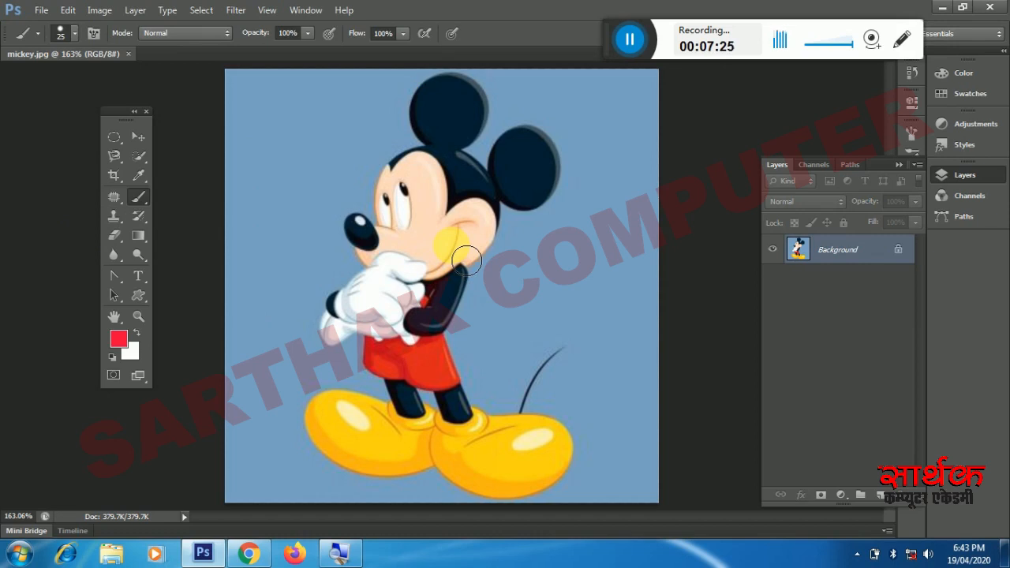
pyautogui.doubleClick(854, 251)
pyautogui.press('Return')
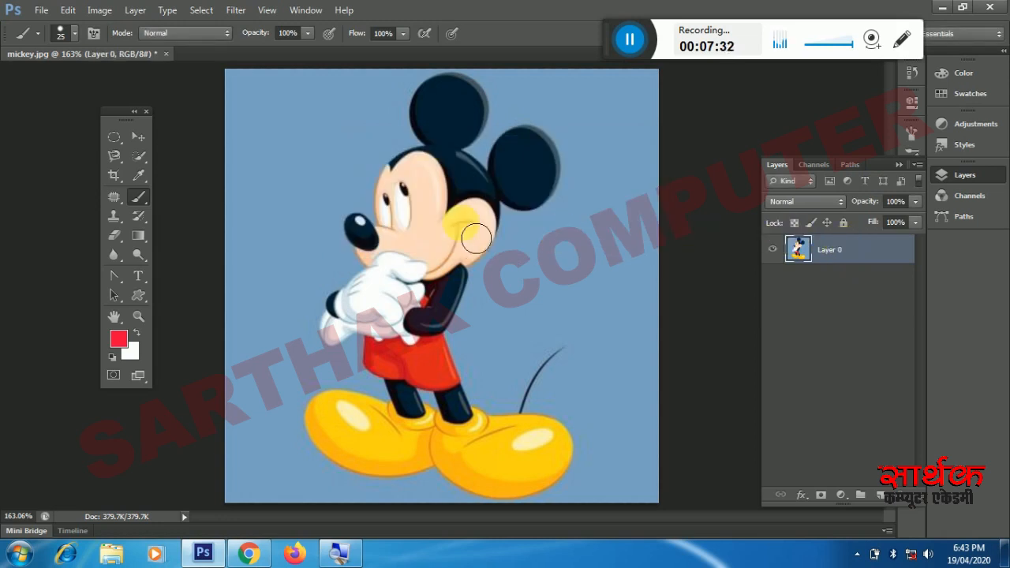
# Activate the Spot Healing Brush tool and read its description in Photoshop Tools.pdf in Chrome
pyautogui.click(113, 198)
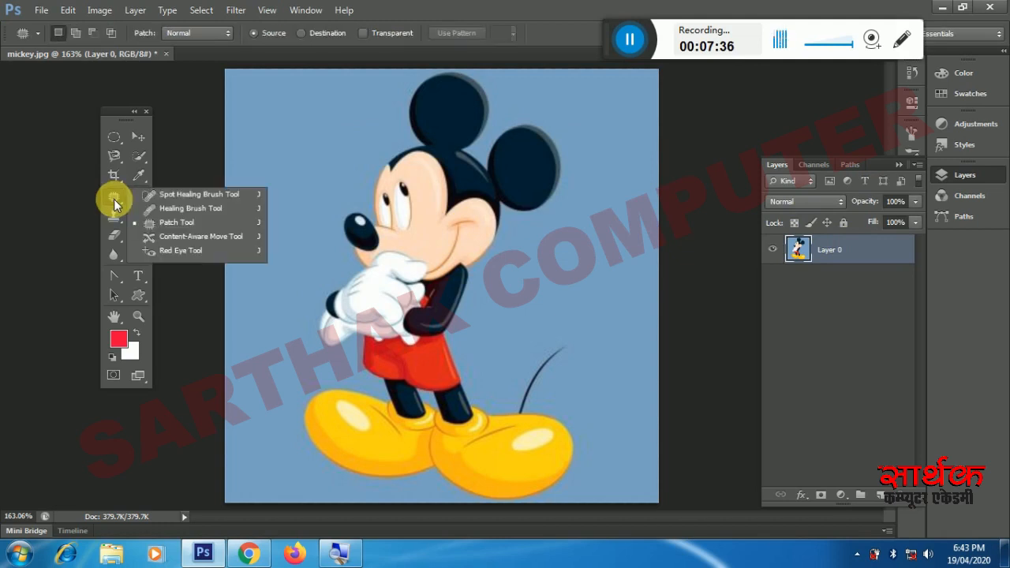
pyautogui.click(147, 196)
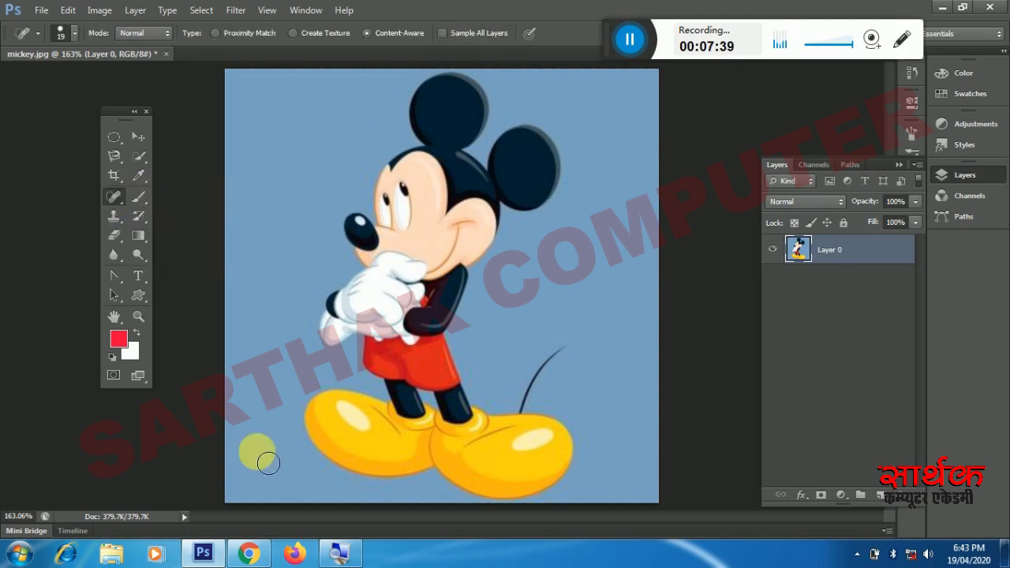
pyautogui.moveTo(248, 553)
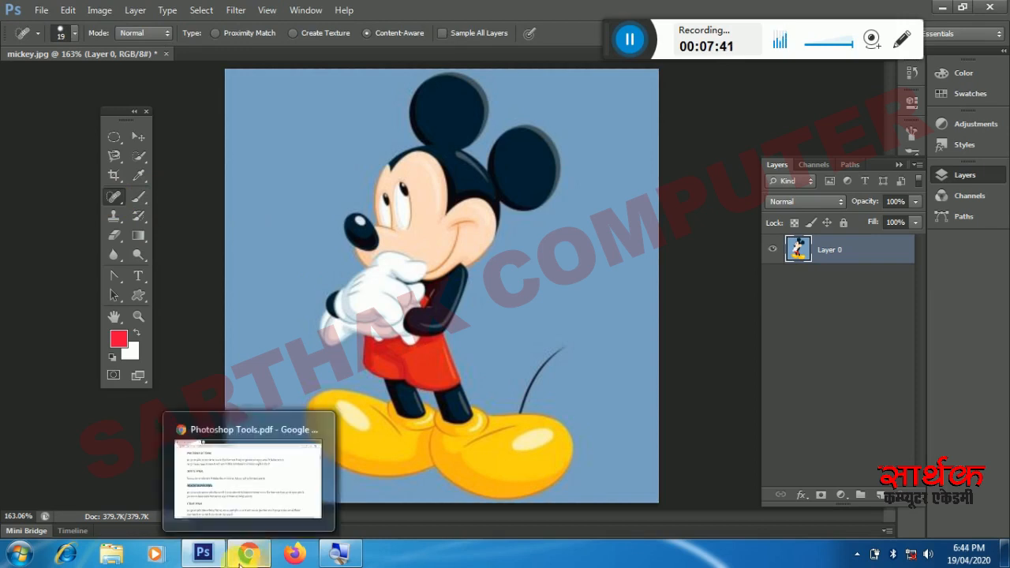
pyautogui.click(246, 418)
pyautogui.scroll(-2, 249, 407)
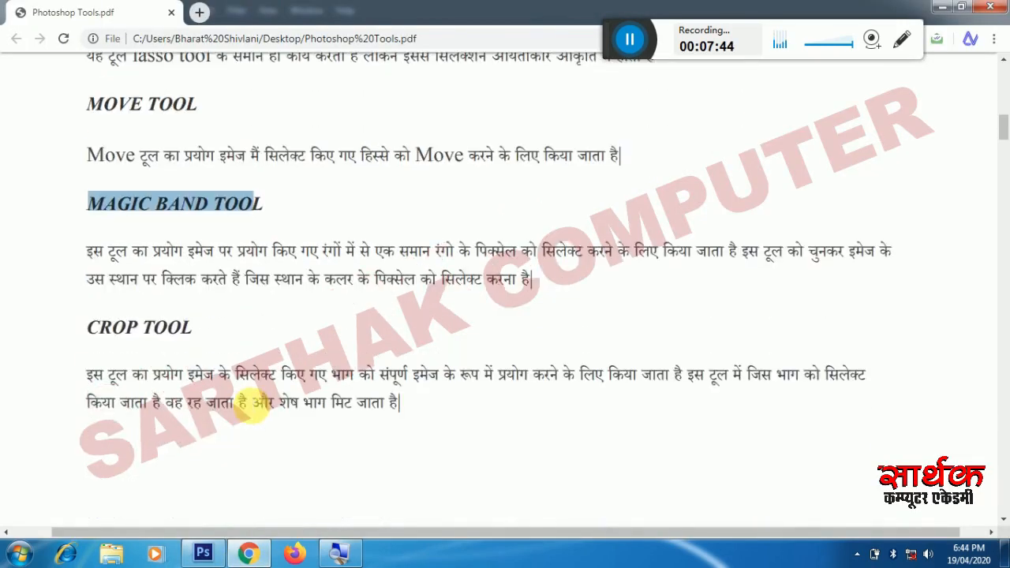
pyautogui.scroll(-15, 252, 406)
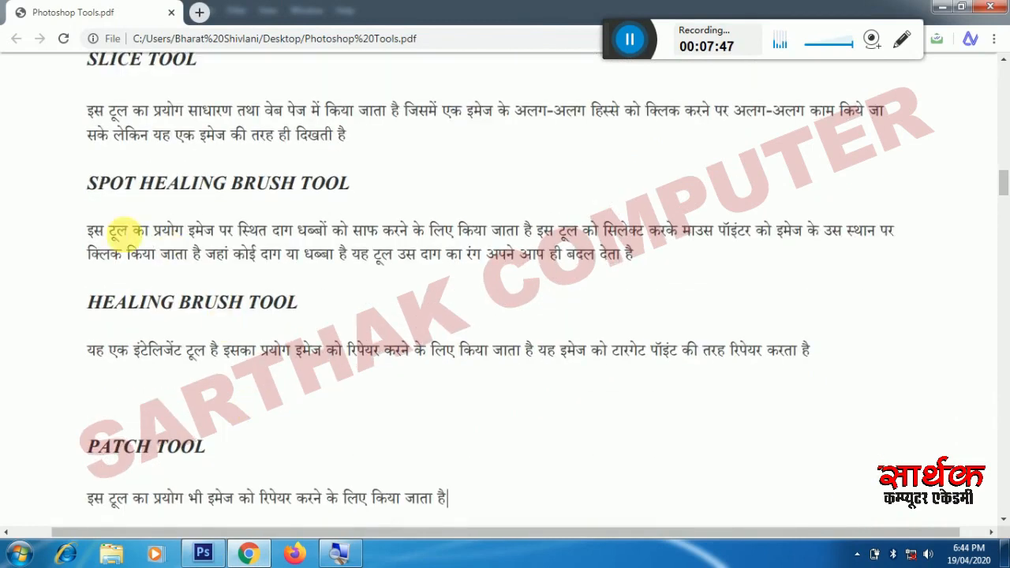
pyautogui.moveTo(87, 231)
pyautogui.mouseDown()
pyautogui.moveTo(846, 231)
pyautogui.moveTo(843, 246)
pyautogui.moveTo(383, 289)
pyautogui.moveTo(264, 266)
pyautogui.moveTo(386, 254)
pyautogui.moveTo(647, 260)
pyautogui.mouseUp()
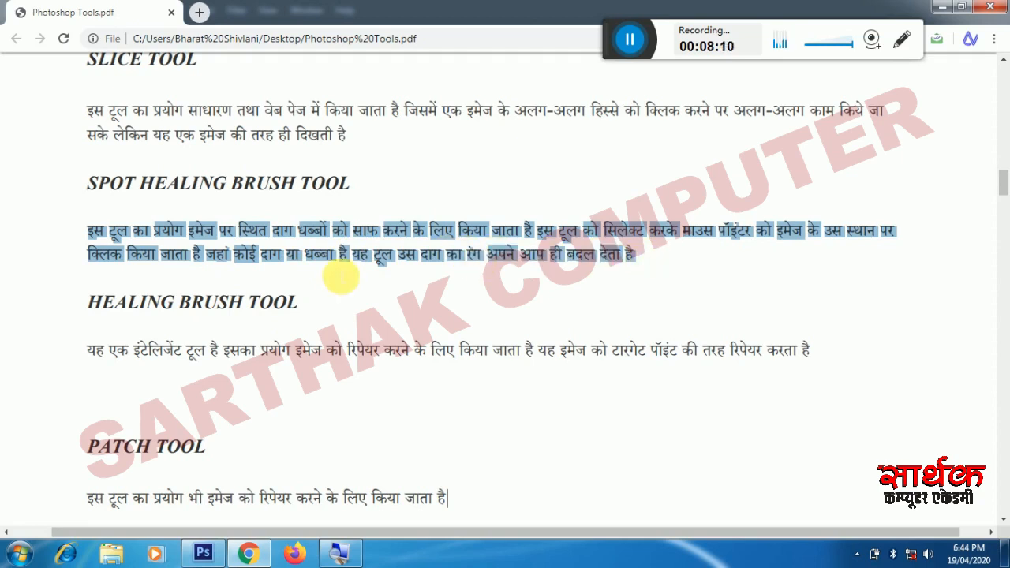
pyautogui.click(341, 275)
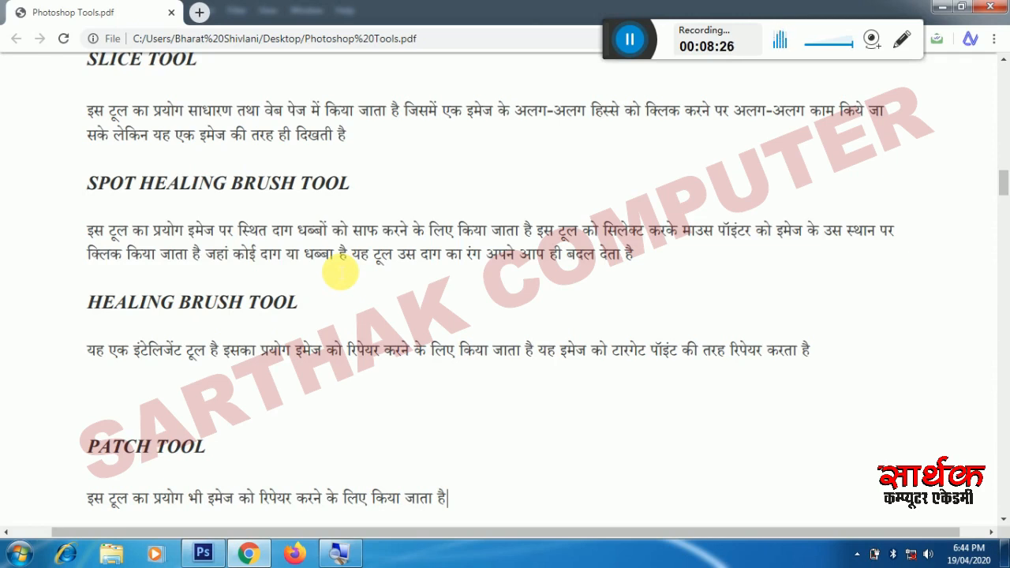
# Switch to Photoshop and try to remove Mickey Mouse's thin black tail with the Spot Healing Brush, undoing each of the three attempts
pyautogui.click(202, 554)
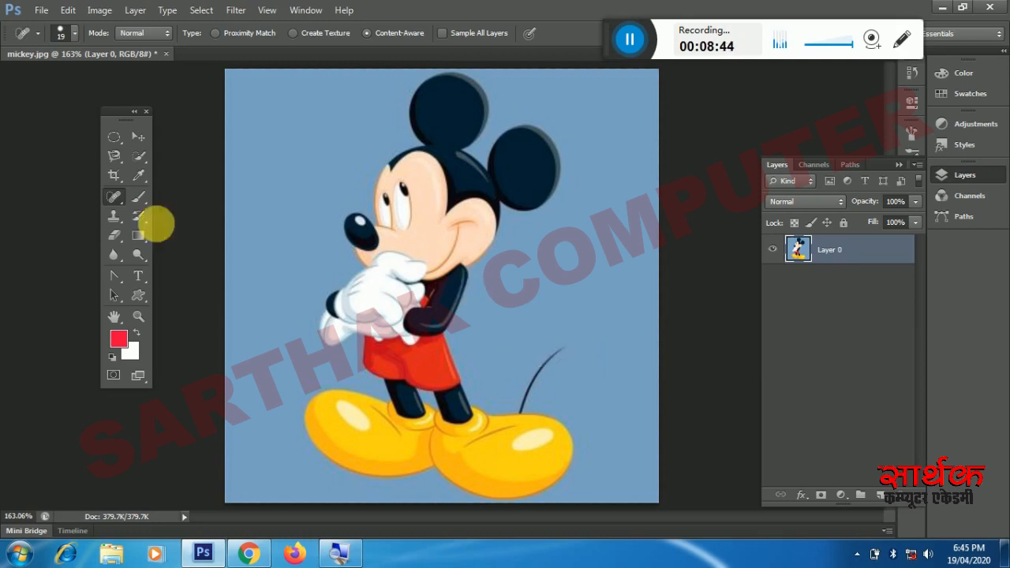
pyautogui.rightClick(118, 205)
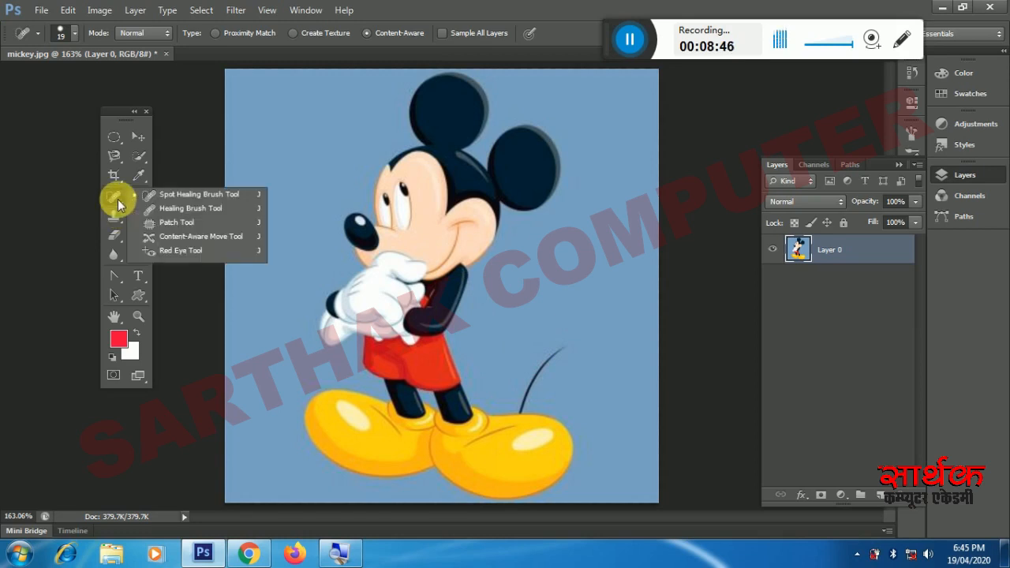
pyautogui.click(153, 195)
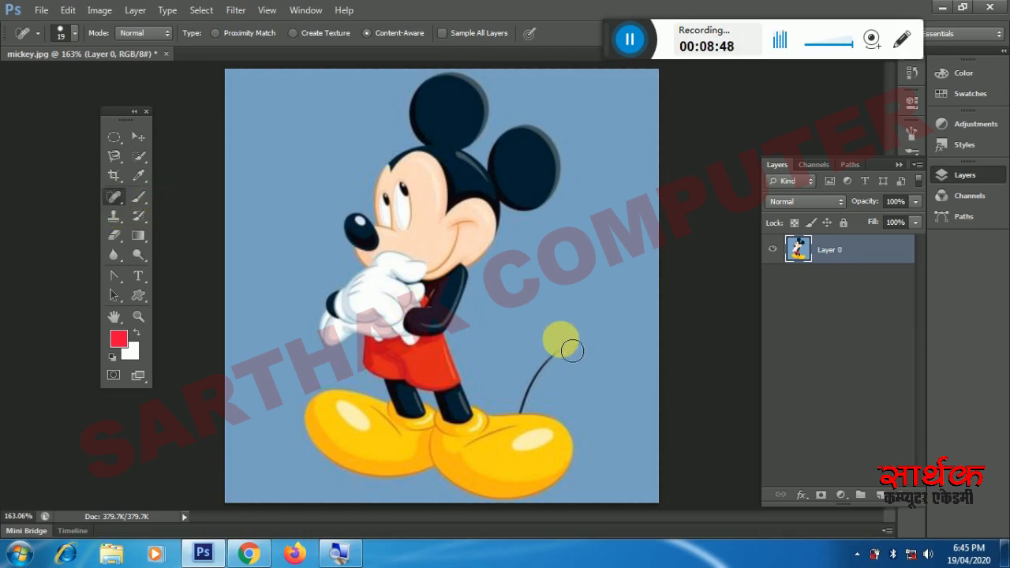
pyautogui.moveTo(587, 351)
pyautogui.mouseDown()
pyautogui.moveTo(549, 381)
pyautogui.moveTo(535, 418)
pyautogui.mouseUp()
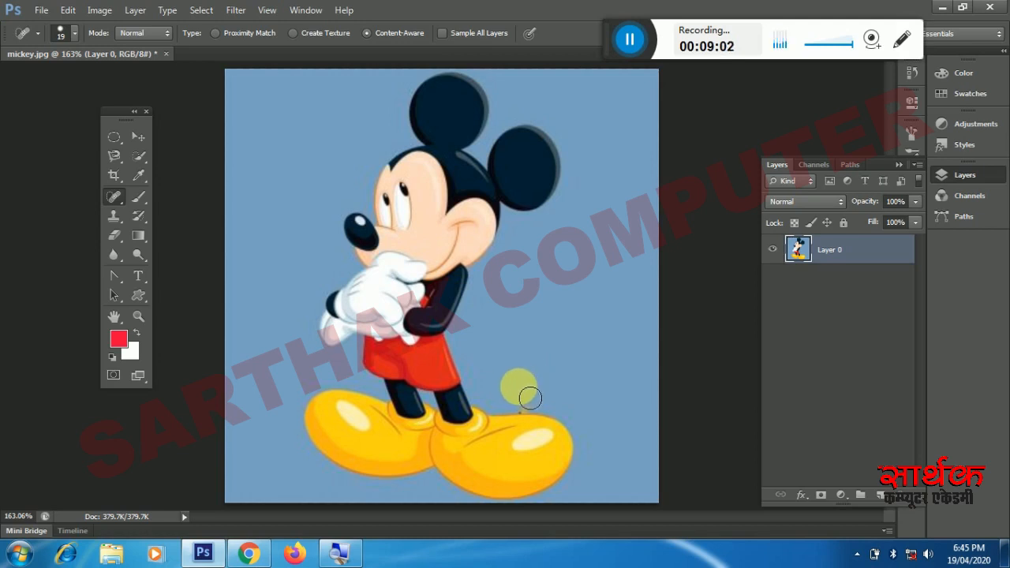
pyautogui.hotkey('ctrl', 'z')
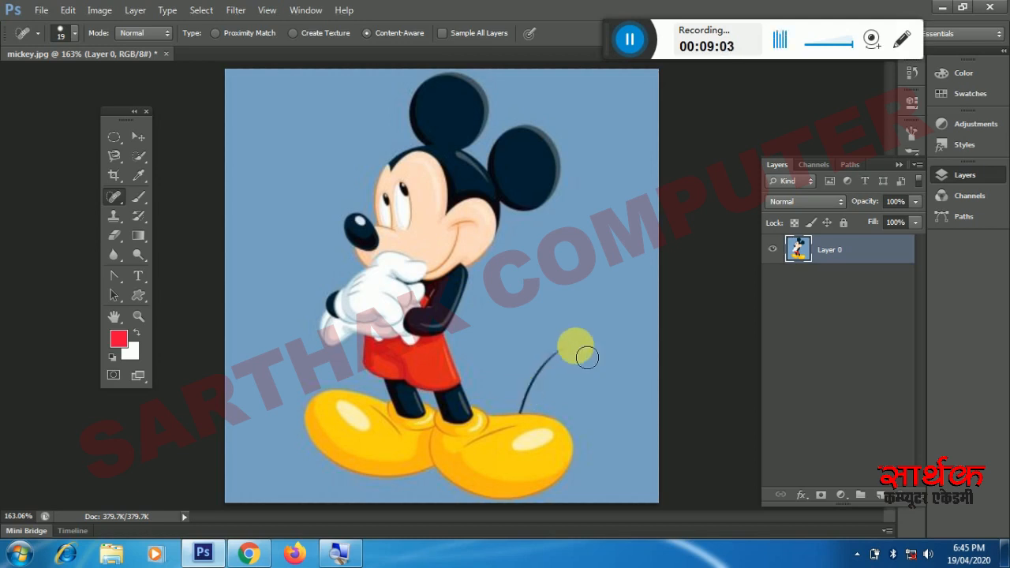
pyautogui.moveTo(572, 362)
pyautogui.mouseDown()
pyautogui.moveTo(554, 370)
pyautogui.moveTo(539, 413)
pyautogui.moveTo(524, 402)
pyautogui.mouseUp()
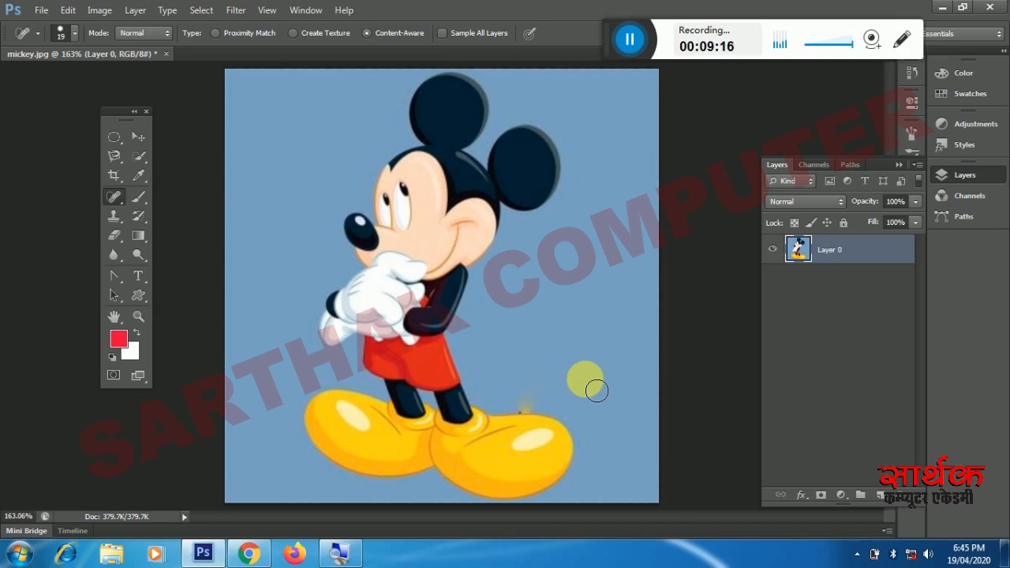
pyautogui.hotkey('ctrl', 'z')
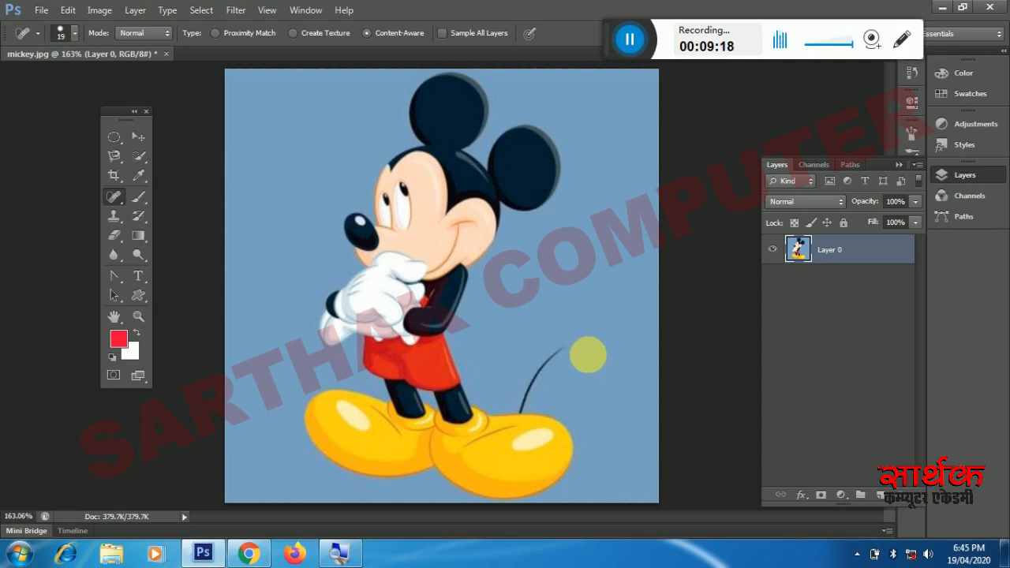
pyautogui.moveTo(579, 339)
pyautogui.mouseDown()
pyautogui.moveTo(541, 360)
pyautogui.moveTo(535, 388)
pyautogui.moveTo(545, 402)
pyautogui.moveTo(528, 396)
pyautogui.moveTo(531, 412)
pyautogui.moveTo(519, 397)
pyautogui.moveTo(541, 350)
pyautogui.moveTo(552, 357)
pyautogui.mouseUp()
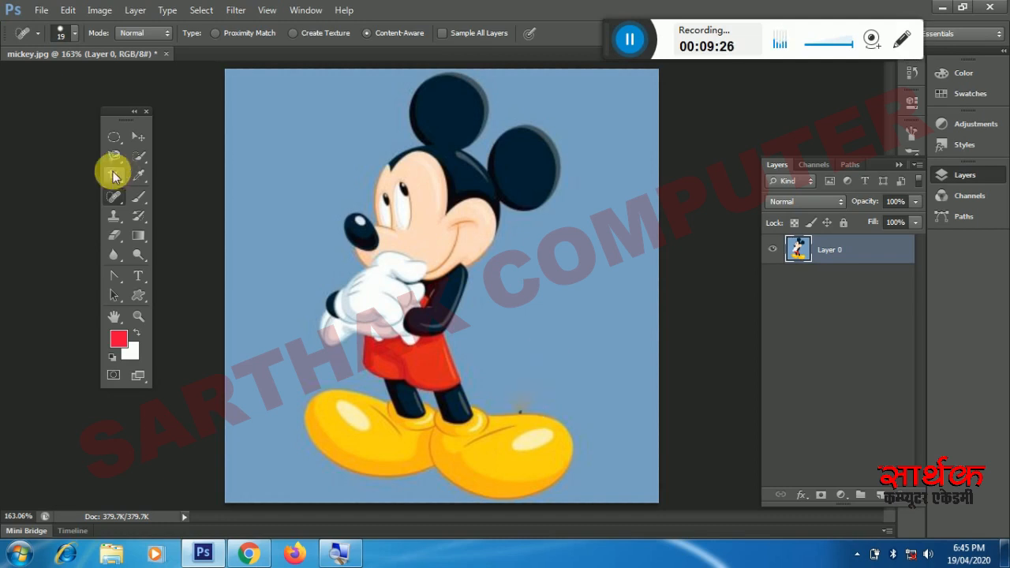
pyautogui.hotkey('ctrl', 'z')
# Activate the Healing Brush tool and read its description in Photoshop Tools.pdf in Chrome
pyautogui.moveTo(113, 199)
pyautogui.mouseDown()
pyautogui.moveTo(171, 213)
pyautogui.moveTo(200, 207)
pyautogui.mouseUp()
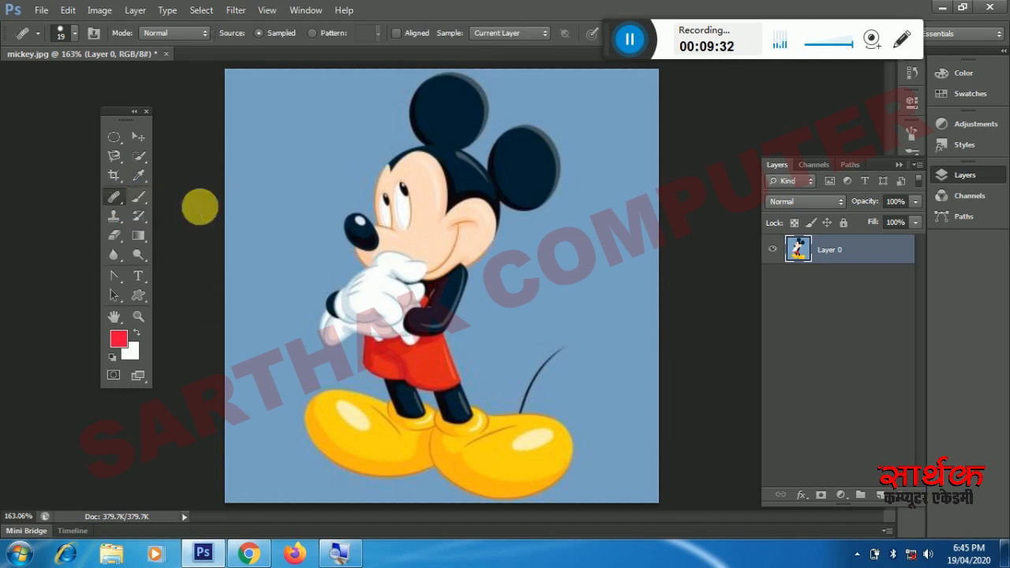
pyautogui.click(250, 548)
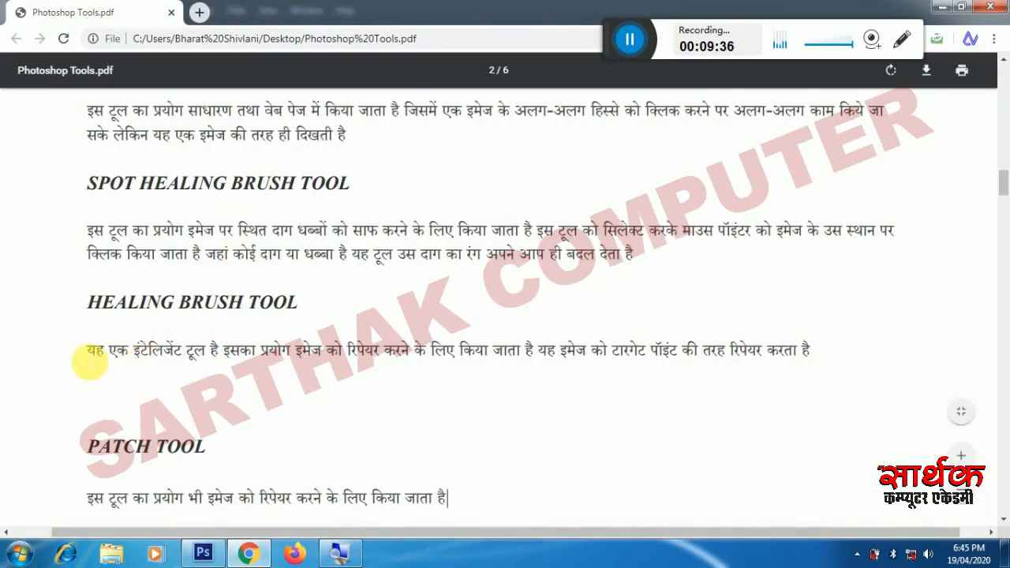
pyautogui.moveTo(93, 355); pyautogui.dragTo(834, 347)
pyautogui.click(605, 343)
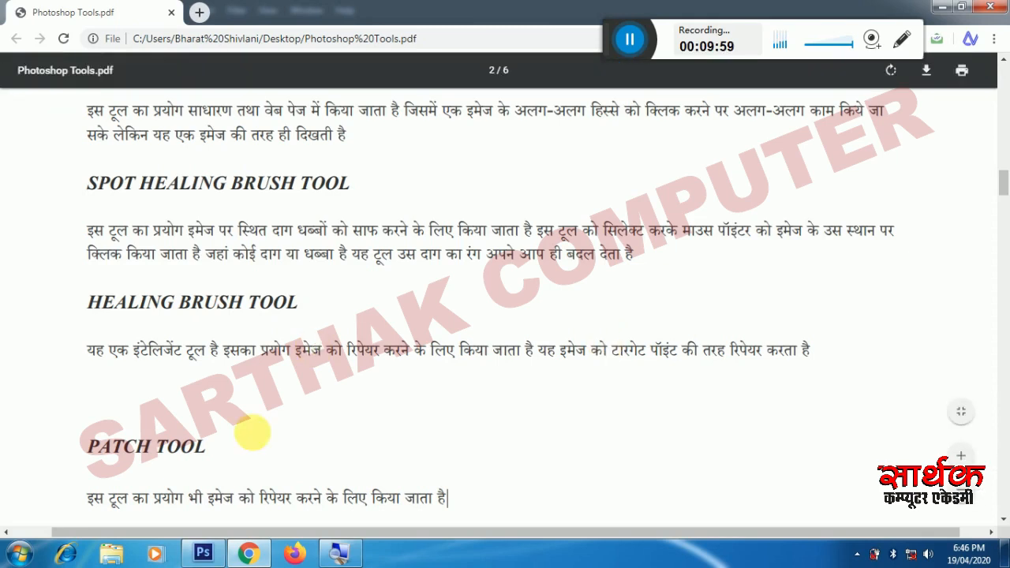
# Switch to Photoshop, sample the plain blue background with the Healing Brush and paint over Mickey Mouse's right ear
pyautogui.click(251, 550)
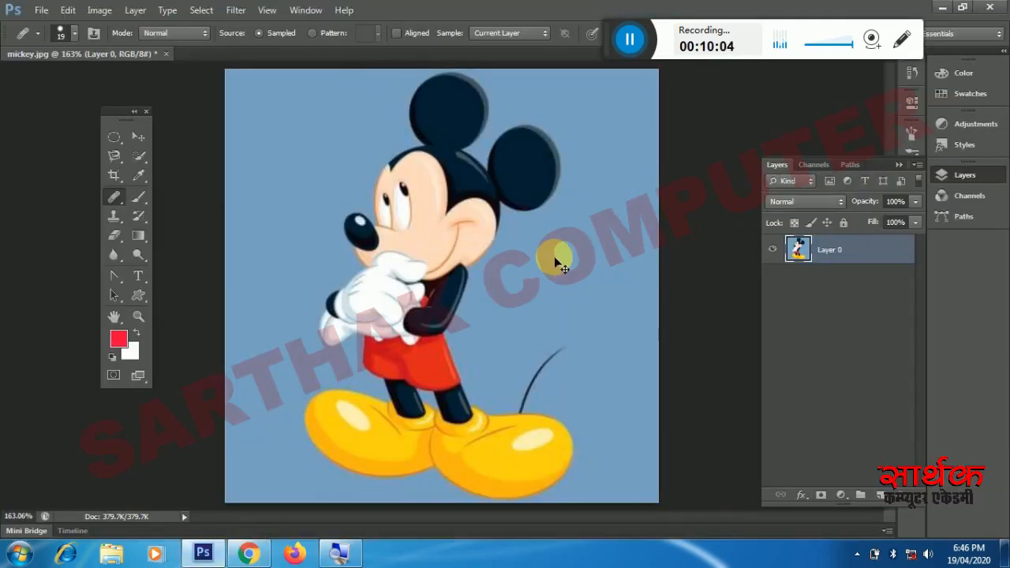
pyautogui.hotkey('ctrl', '+')
pyautogui.hotkey('ctrl', '+')
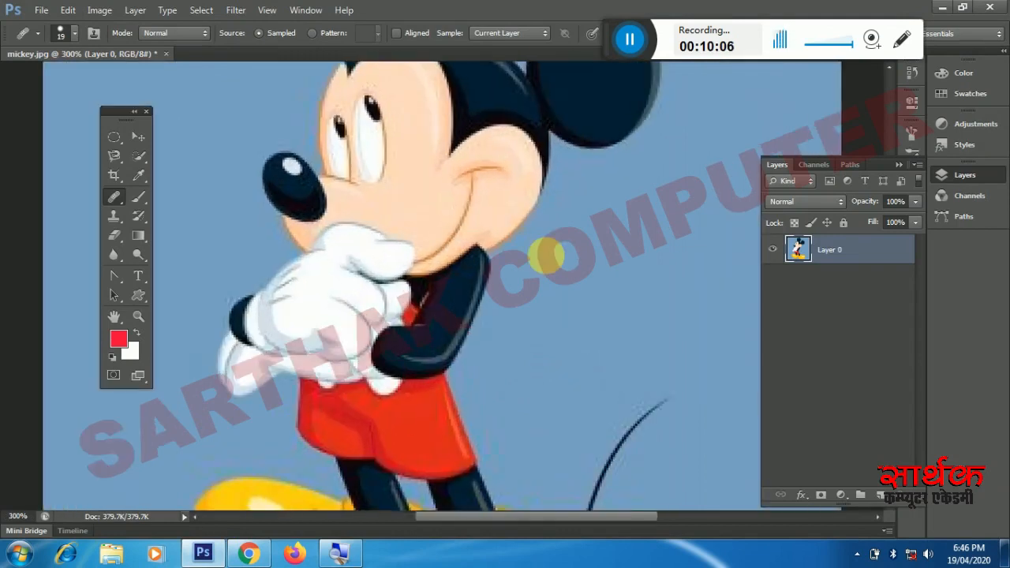
pyautogui.moveTo(546, 255); pyautogui.dragTo(566, 341)
pyautogui.moveTo(564, 189); pyautogui.dragTo(535, 279)
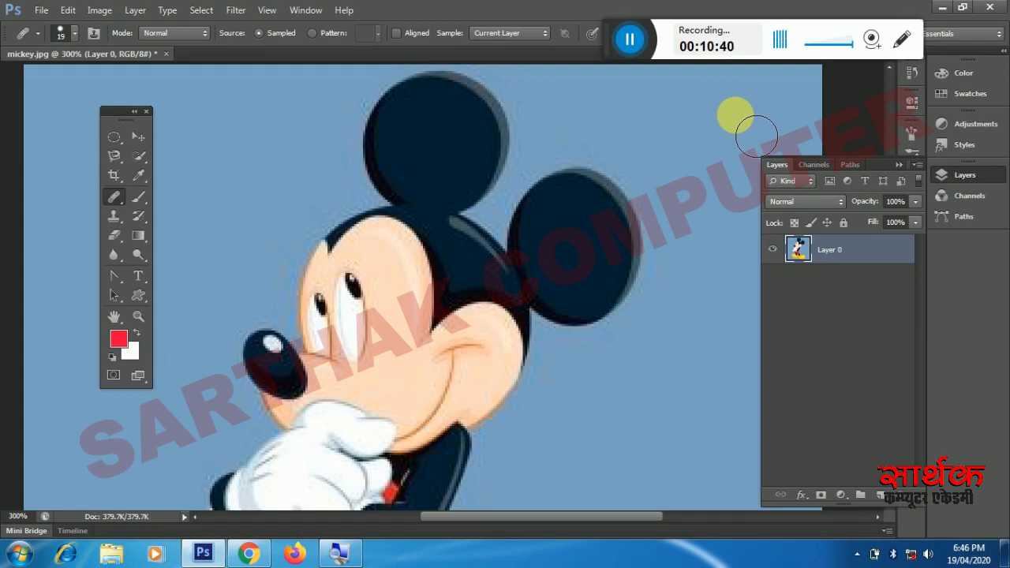
pyautogui.press('alt')
pyautogui.press('alt')
pyautogui.moveTo(639, 212); pyautogui.dragTo(599, 217)
pyautogui.click(598, 218)
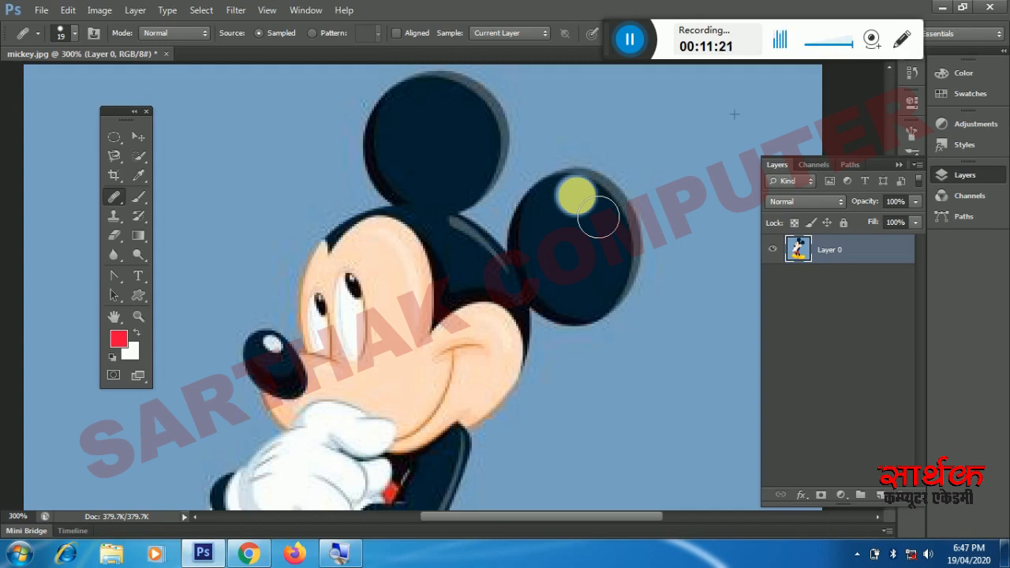
pyautogui.moveTo(598, 218)
pyautogui.mouseDown()
pyautogui.moveTo(622, 235)
pyautogui.moveTo(629, 280)
pyautogui.mouseUp()
pyautogui.click(899, 164)
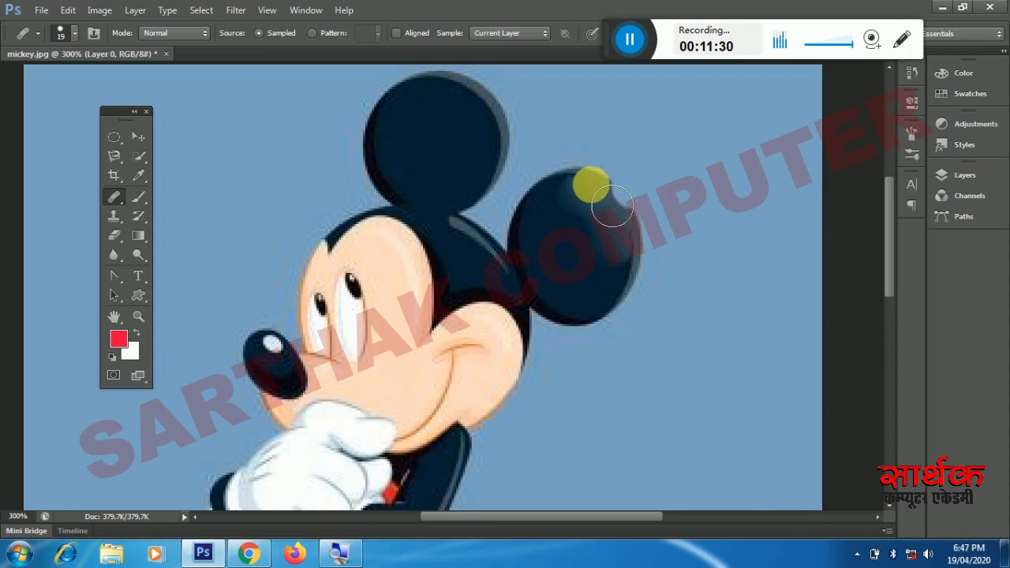
pyautogui.moveTo(613, 206)
pyautogui.mouseDown()
pyautogui.moveTo(635, 263)
pyautogui.moveTo(621, 308)
pyautogui.moveTo(633, 314)
pyautogui.moveTo(655, 290)
pyautogui.moveTo(661, 240)
pyautogui.moveTo(621, 211)
pyautogui.moveTo(578, 204)
pyautogui.moveTo(597, 209)
pyautogui.moveTo(613, 187)
pyautogui.moveTo(642, 232)
pyautogui.moveTo(654, 292)
pyautogui.moveTo(664, 215)
pyautogui.moveTo(650, 207)
pyautogui.moveTo(658, 255)
pyautogui.moveTo(661, 213)
pyautogui.moveTo(650, 292)
pyautogui.moveTo(609, 342)
pyautogui.moveTo(624, 338)
pyautogui.moveTo(675, 272)
pyautogui.moveTo(638, 285)
pyautogui.moveTo(652, 239)
pyautogui.moveTo(644, 205)
pyautogui.moveTo(617, 182)
pyautogui.moveTo(591, 194)
pyautogui.moveTo(626, 242)
pyautogui.moveTo(626, 296)
pyautogui.moveTo(618, 241)
pyautogui.moveTo(563, 193)
pyautogui.moveTo(590, 281)
pyautogui.moveTo(594, 342)
pyautogui.moveTo(571, 308)
pyautogui.moveTo(558, 238)
pyautogui.moveTo(544, 232)
pyautogui.moveTo(574, 314)
pyautogui.moveTo(565, 251)
pyautogui.moveTo(543, 239)
pyautogui.moveTo(580, 329)
pyautogui.moveTo(612, 347)
pyautogui.moveTo(582, 332)
pyautogui.moveTo(548, 260)
pyautogui.moveTo(642, 253)
pyautogui.moveTo(710, 322)
pyautogui.moveTo(779, 305)
pyautogui.mouseUp()
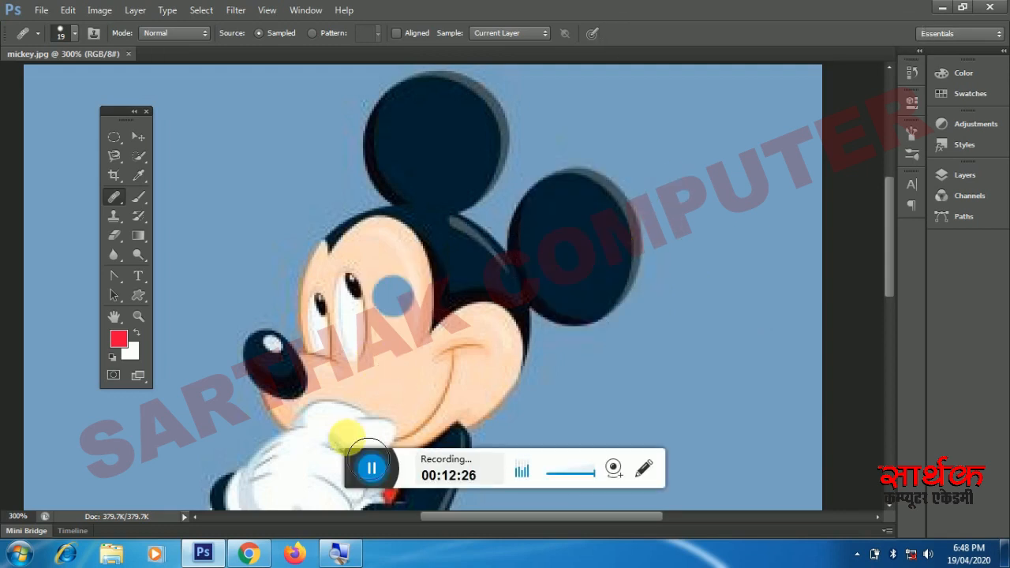
# Activate the Patch Tool and read its description in Photoshop Tools.pdf in Chrome
pyautogui.moveTo(352, 467); pyautogui.dragTo(614, 87)
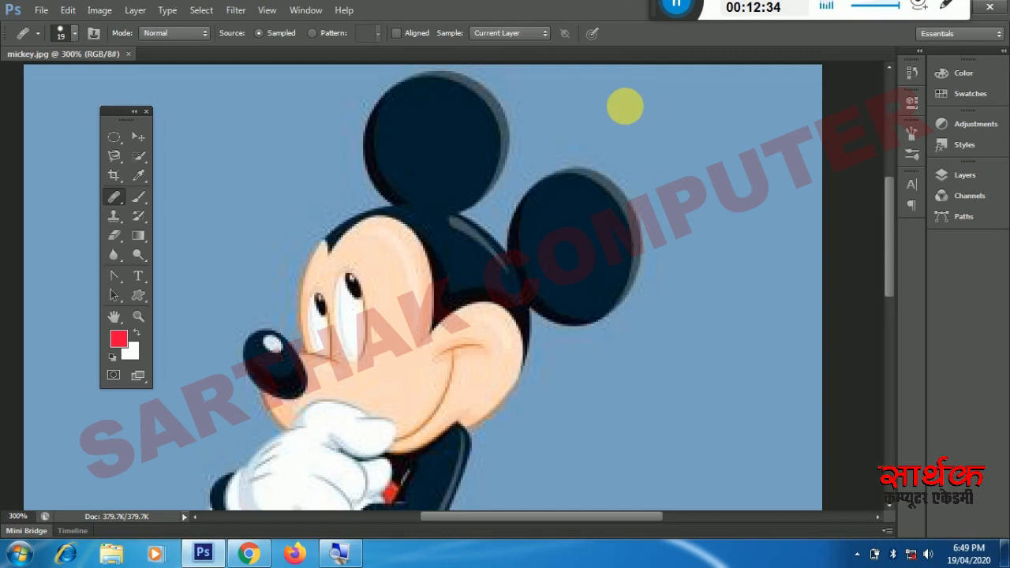
pyautogui.hotkey('ctrl', '-')
pyautogui.hotkey('ctrl', '-')
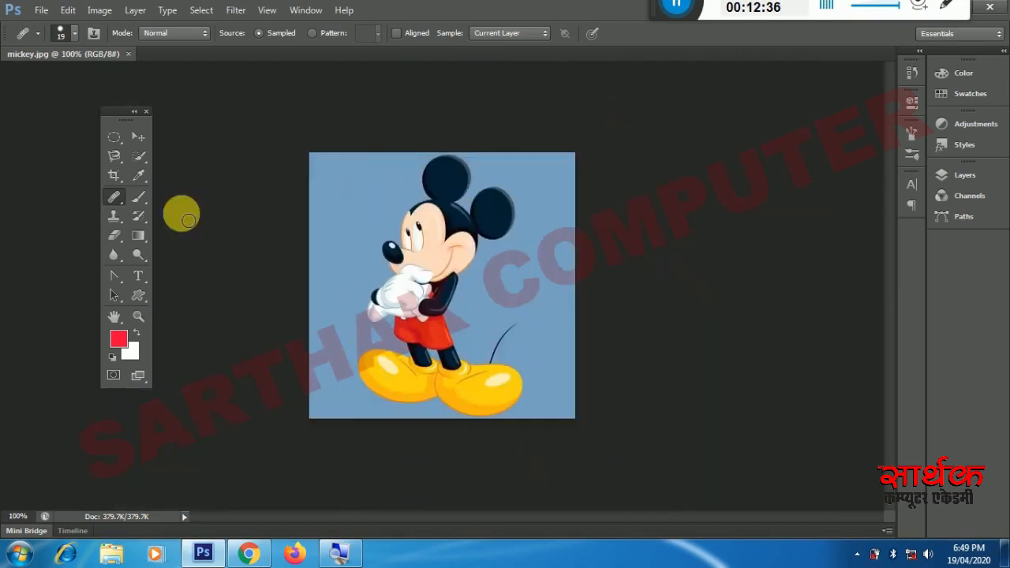
pyautogui.click(114, 202)
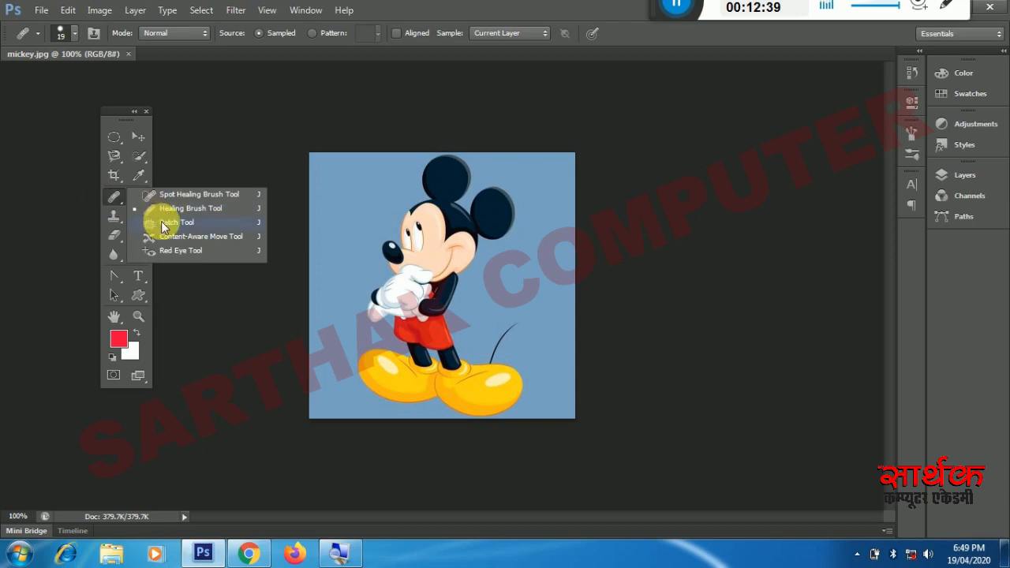
pyautogui.click(179, 224)
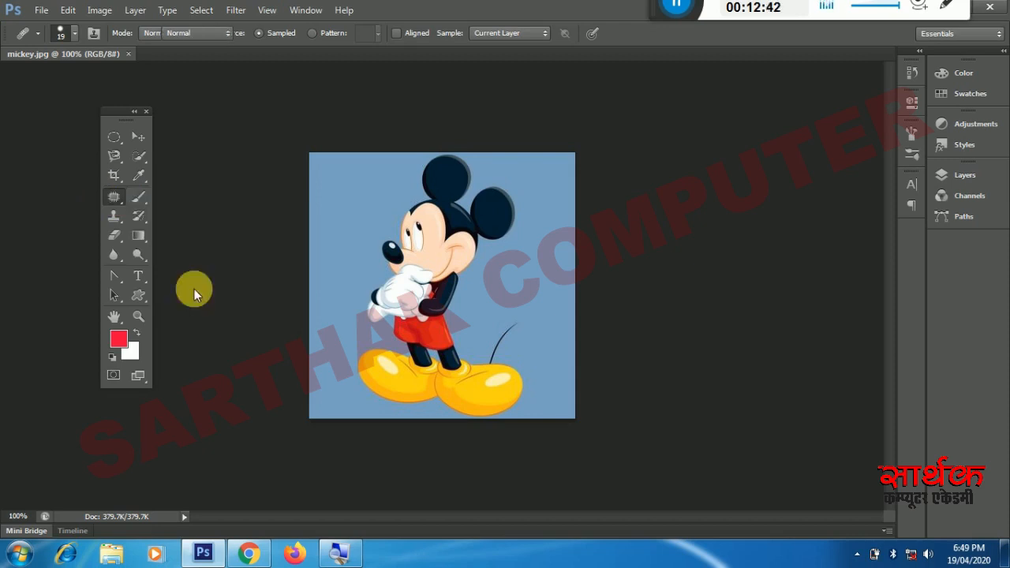
pyautogui.click(248, 556)
pyautogui.scroll(-2, 186, 416)
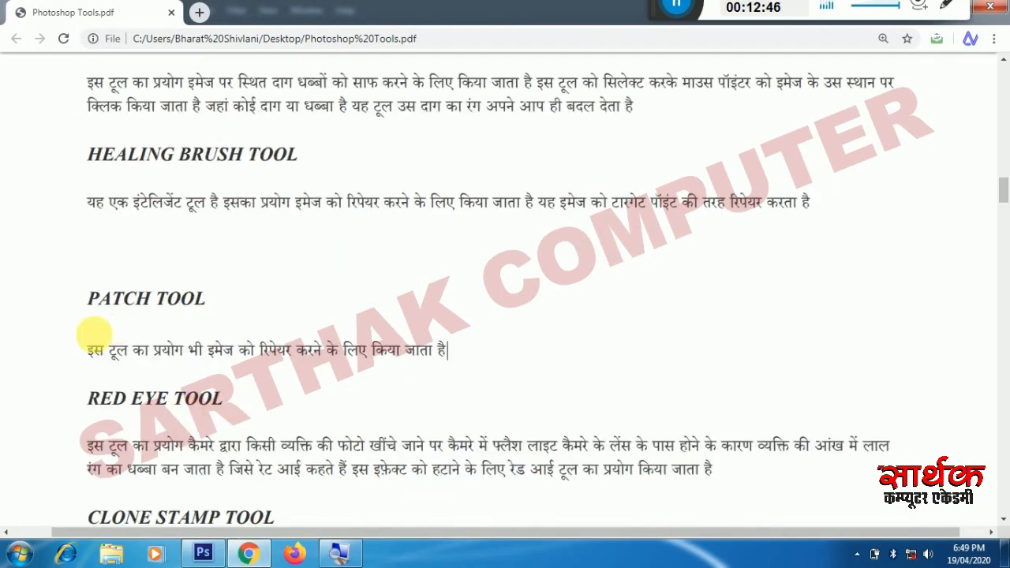
pyautogui.moveTo(95, 352); pyautogui.dragTo(480, 349)
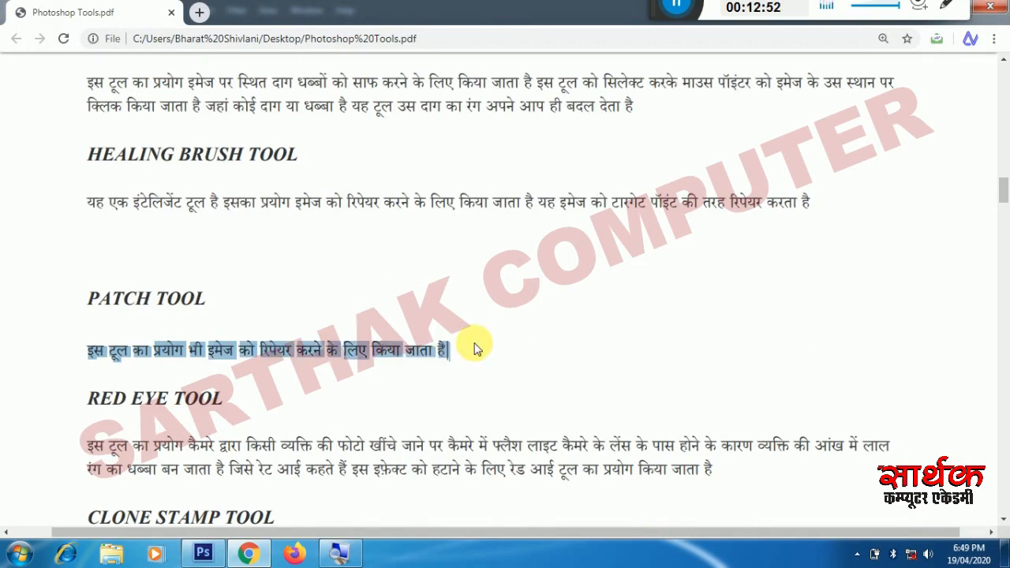
# Switch to Photoshop and outline Mickey Mouse's right ear with the Patch Tool
pyautogui.hotkey('alt', 'Tab')
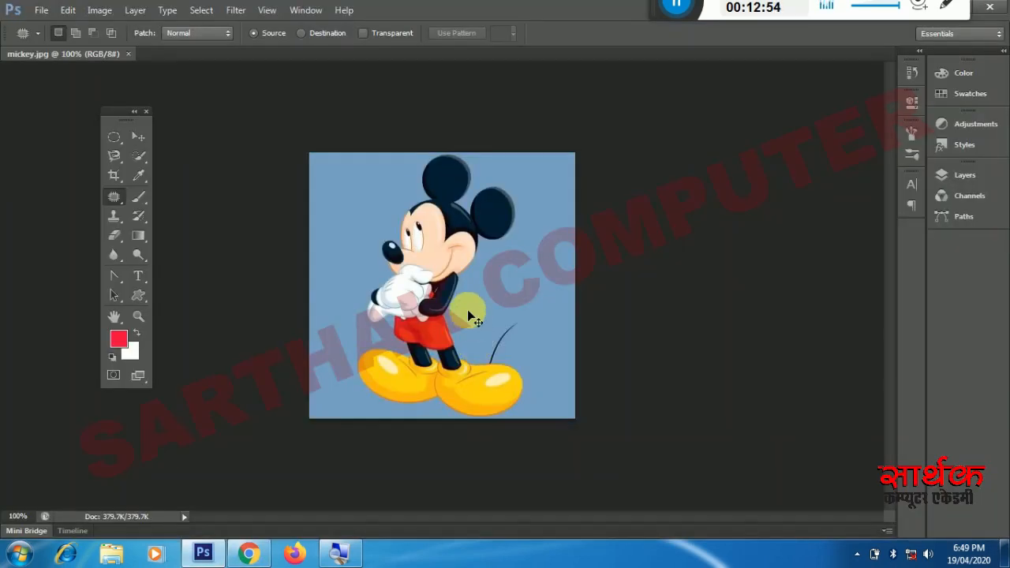
pyautogui.scroll(1, 467, 316)
pyautogui.scroll(1, 467, 310)
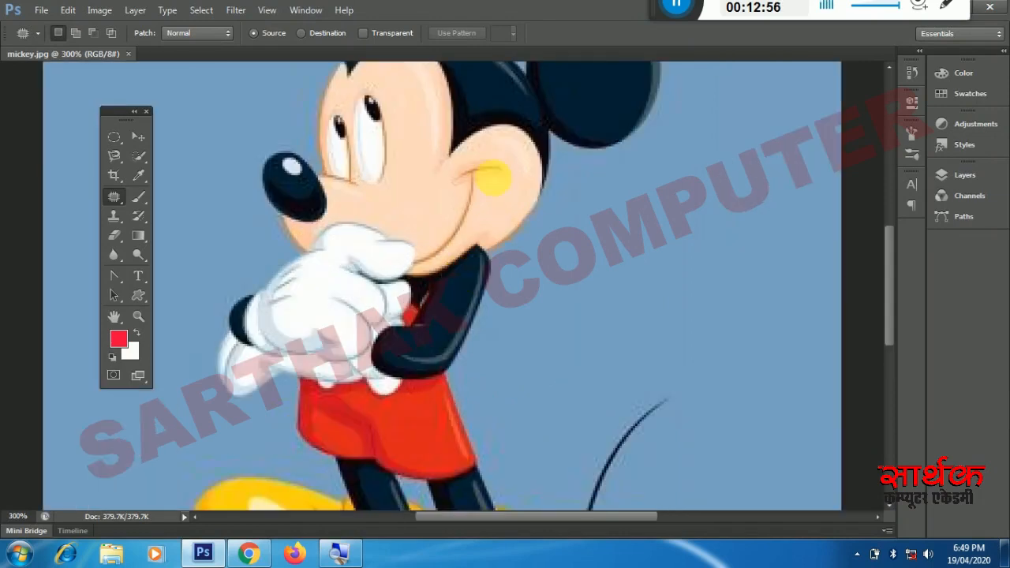
pyautogui.moveTo(482, 290); pyautogui.dragTo(412, 327)
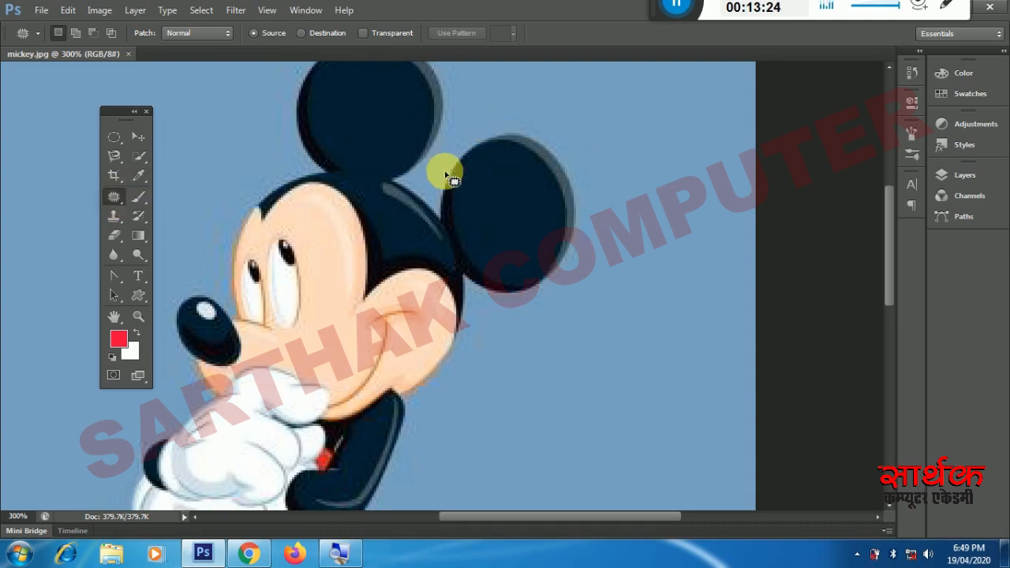
pyautogui.moveTo(476, 140)
pyautogui.mouseDown()
pyautogui.moveTo(526, 129)
pyautogui.moveTo(572, 165)
pyautogui.moveTo(575, 239)
pyautogui.moveTo(544, 290)
pyautogui.moveTo(506, 297)
pyautogui.moveTo(469, 284)
pyautogui.moveTo(466, 245)
pyautogui.moveTo(446, 217)
pyautogui.moveTo(453, 177)
pyautogui.mouseUp()
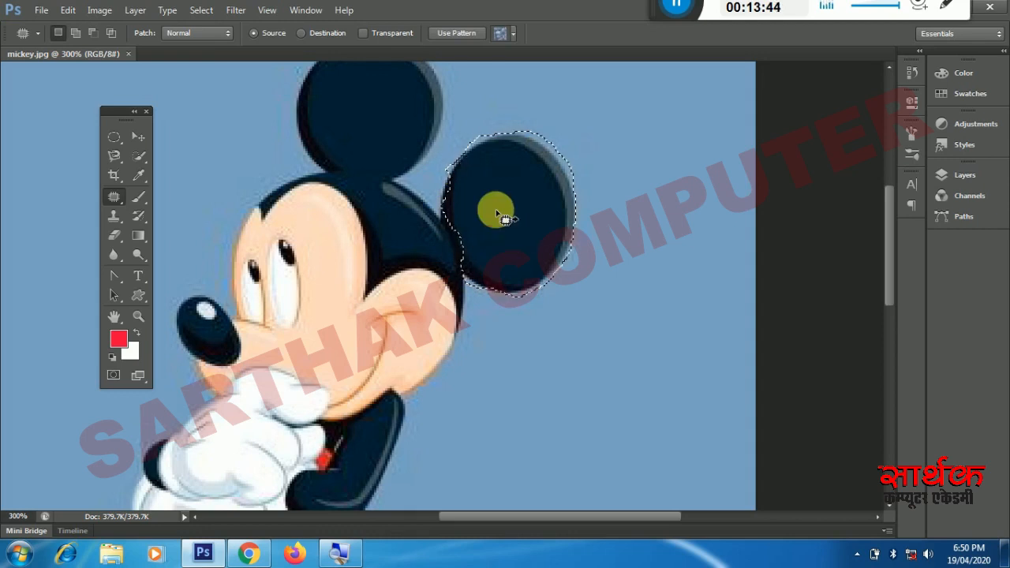
# Patch the outlined ear with the plain blue background just below and beside it, and clear the selection
pyautogui.hotkey('ctrl', 'd')
pyautogui.scroll(-1, 499, 201)
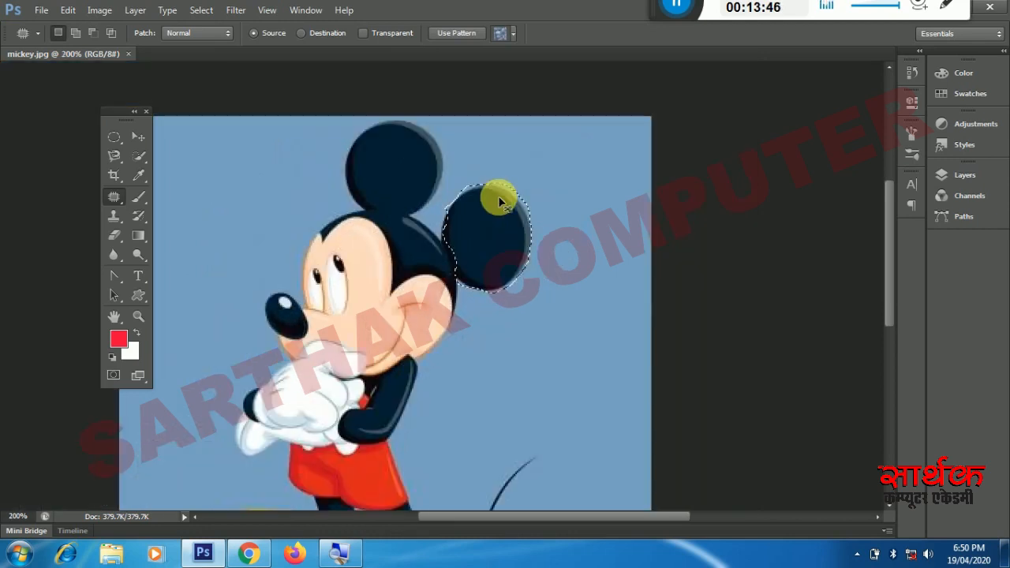
pyautogui.scroll(-1, 487, 198)
pyautogui.moveTo(513, 198); pyautogui.dragTo(533, 261)
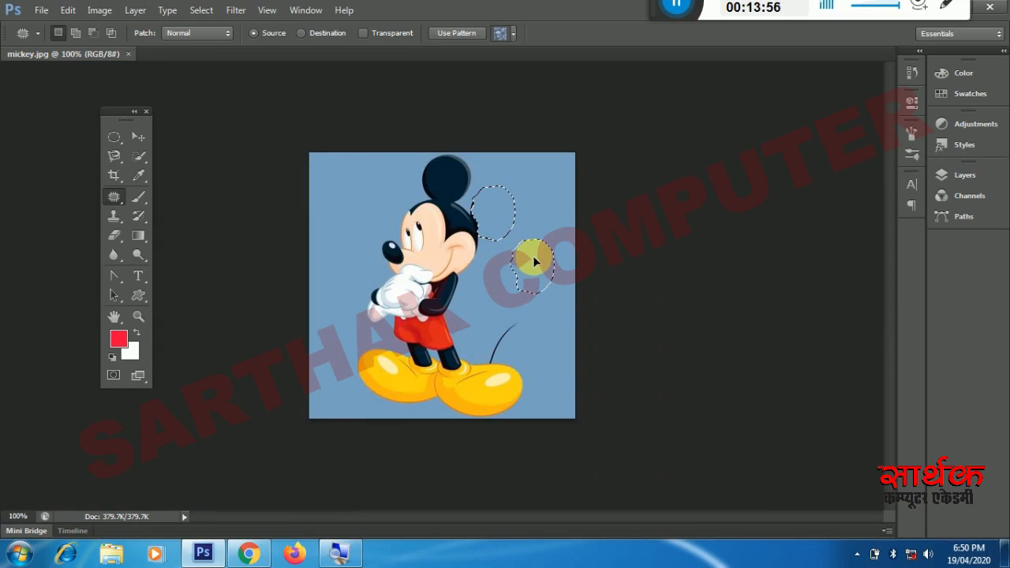
pyautogui.moveTo(532, 255); pyautogui.dragTo(534, 258)
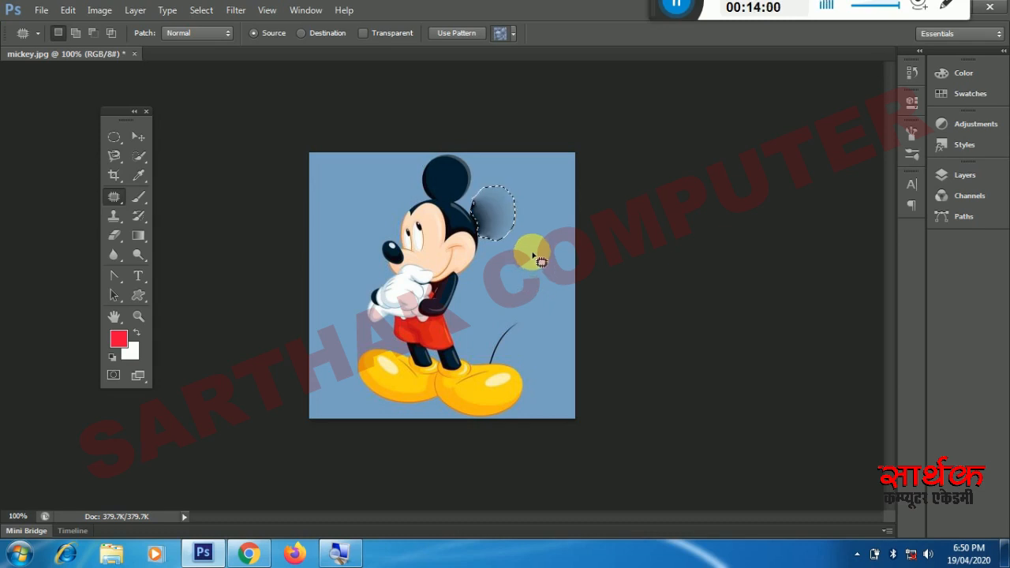
pyautogui.hotkey('ctrl', 'd')
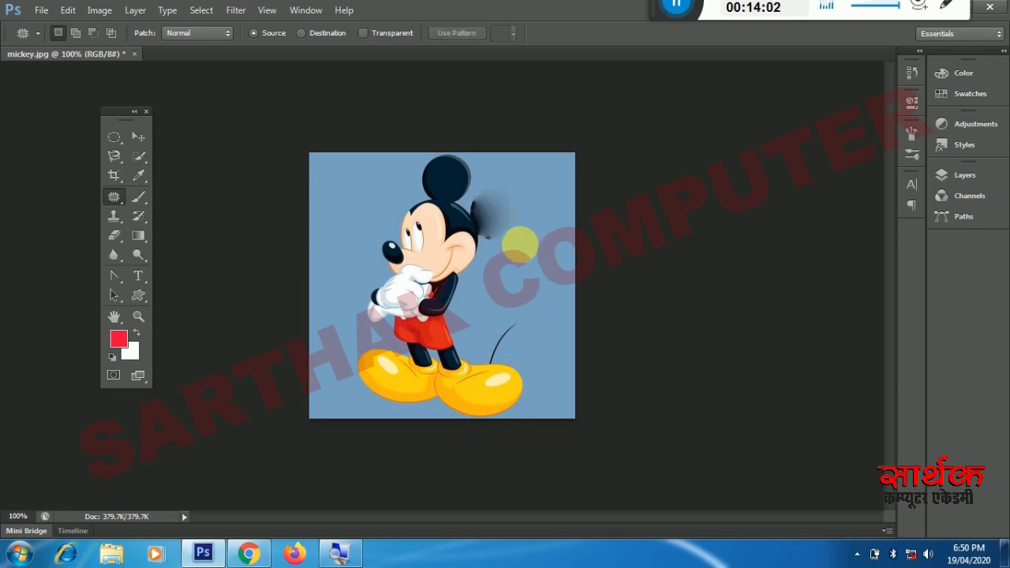
# Paint over the dark smudge left in place of the right ear with the Spot Healing Brush set to Content-Aware
pyautogui.hotkey('ctrl', '+')
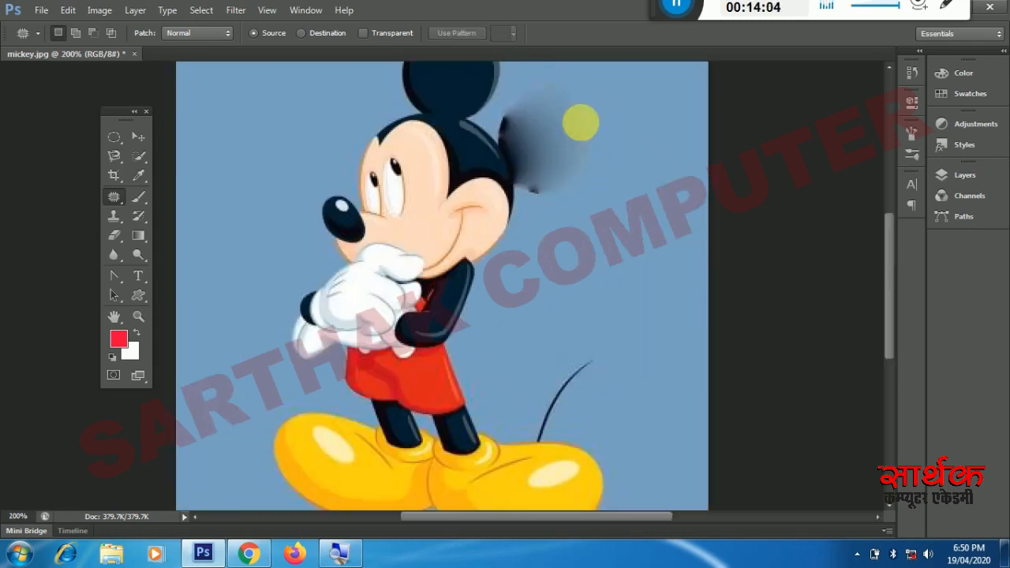
pyautogui.moveTo(568, 140); pyautogui.dragTo(555, 181)
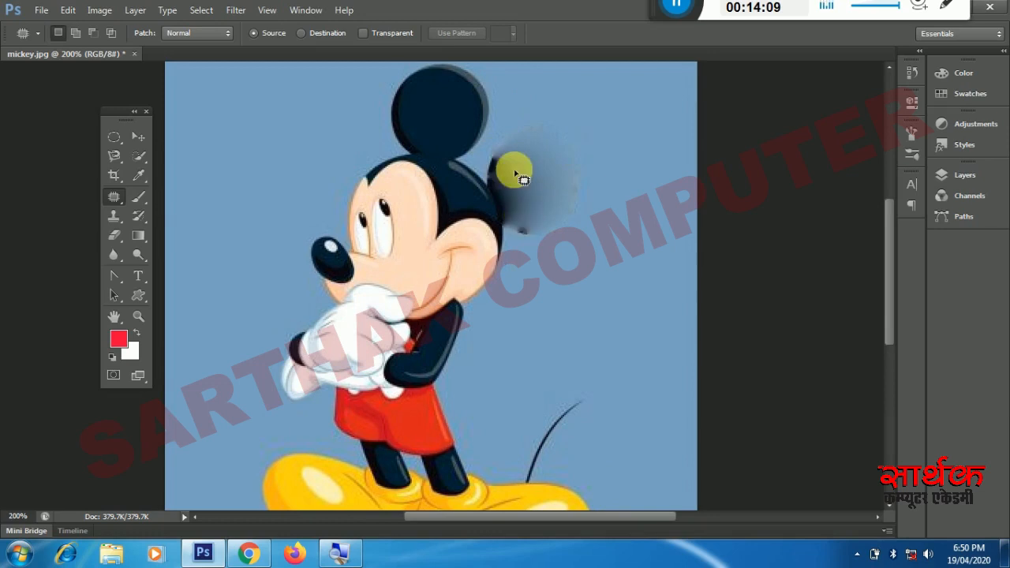
pyautogui.rightClick(114, 198)
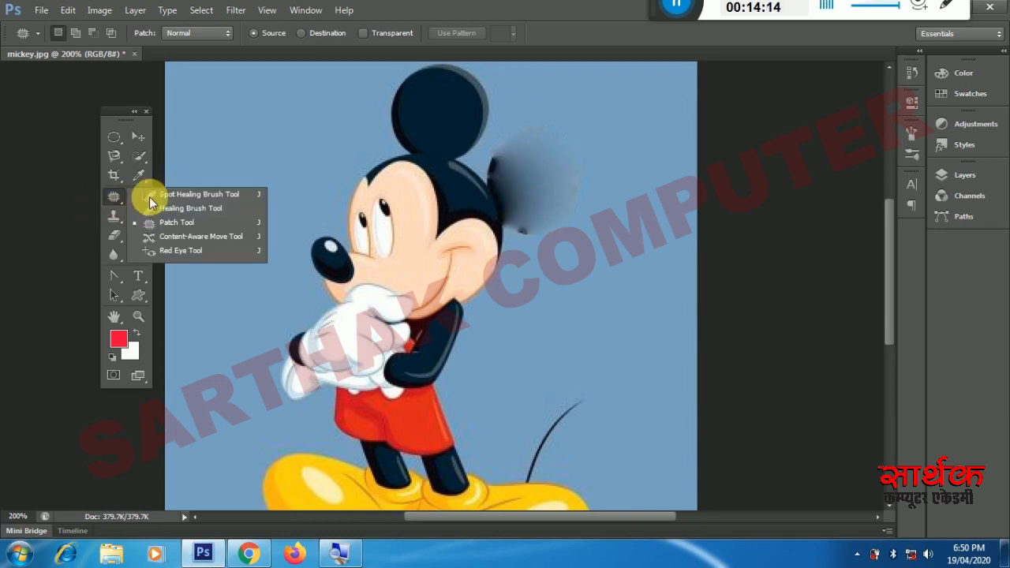
pyautogui.click(150, 196)
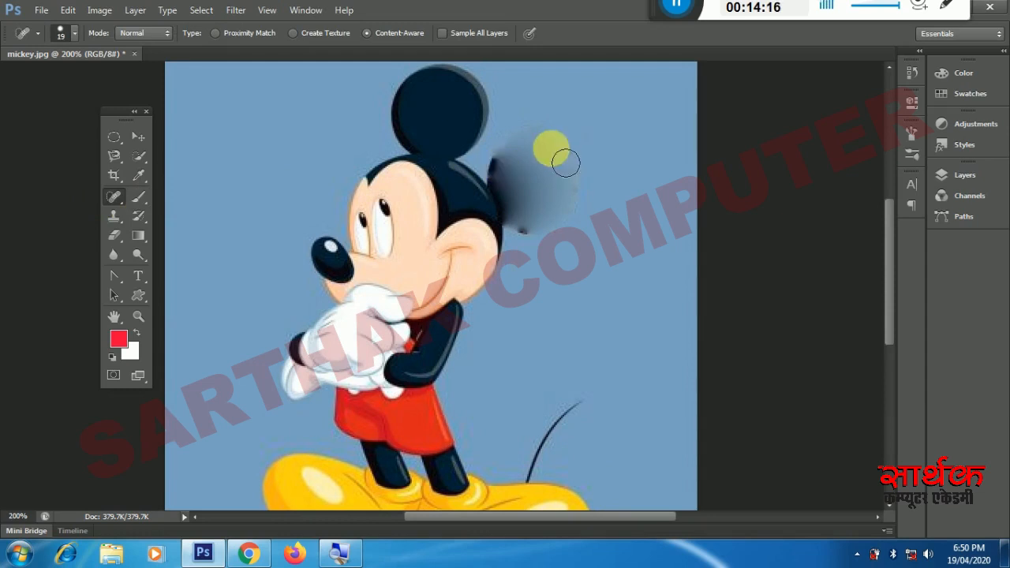
pyautogui.moveTo(558, 150)
pyautogui.mouseDown()
pyautogui.moveTo(565, 200)
pyautogui.moveTo(548, 122)
pyautogui.moveTo(536, 131)
pyautogui.moveTo(539, 201)
pyautogui.moveTo(553, 215)
pyautogui.moveTo(534, 193)
pyautogui.moveTo(547, 164)
pyautogui.moveTo(563, 178)
pyautogui.moveTo(551, 193)
pyautogui.moveTo(529, 174)
pyautogui.moveTo(551, 160)
pyautogui.moveTo(544, 190)
pyautogui.moveTo(521, 166)
pyautogui.moveTo(533, 160)
pyautogui.moveTo(520, 144)
pyautogui.moveTo(533, 160)
pyautogui.moveTo(534, 191)
pyautogui.moveTo(568, 230)
pyautogui.moveTo(548, 233)
pyautogui.moveTo(557, 217)
pyautogui.moveTo(559, 250)
pyautogui.moveTo(526, 214)
pyautogui.mouseUp()
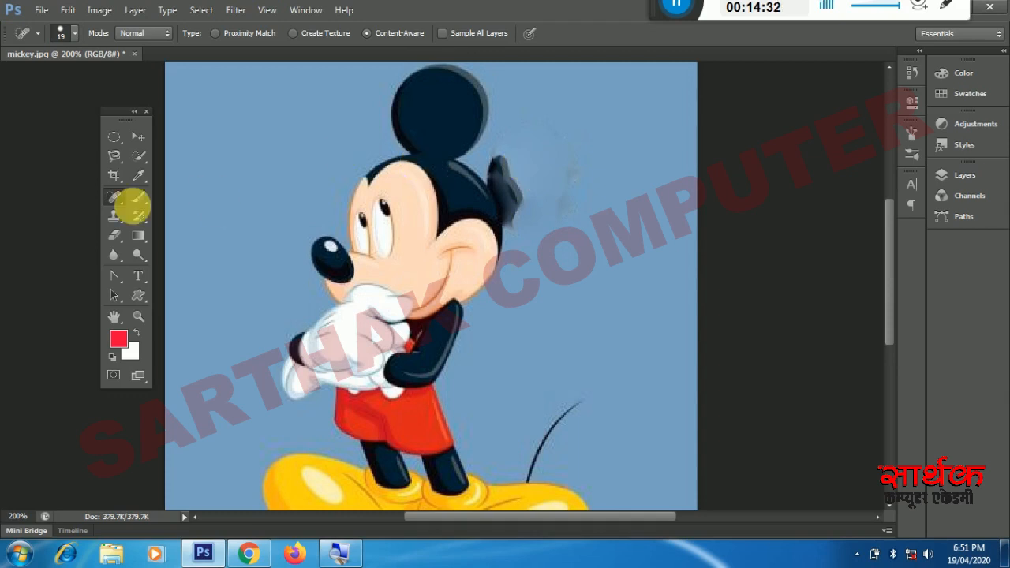
# Patch the upper tip of the remaining dark ear remnant with the blue background beside it and deselect
pyautogui.rightClick(117, 199)
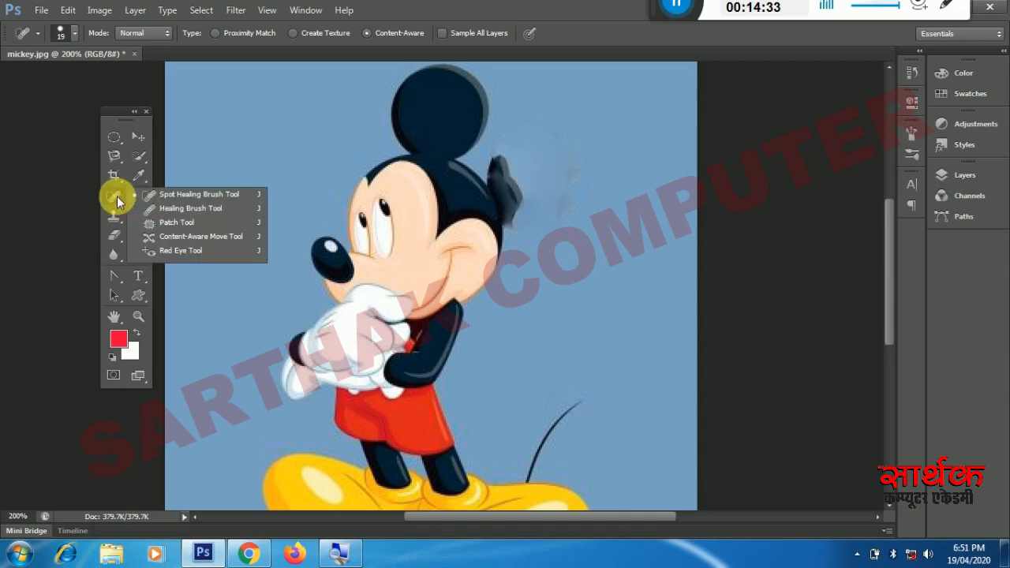
pyautogui.click(147, 223)
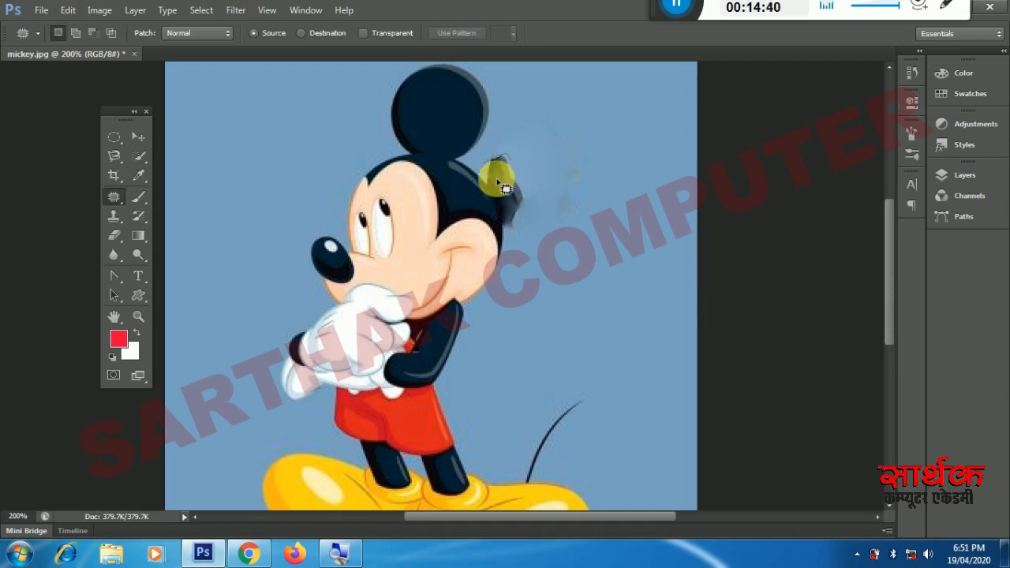
pyautogui.moveTo(489, 163)
pyautogui.mouseDown()
pyautogui.moveTo(509, 177)
pyautogui.moveTo(485, 163)
pyautogui.moveTo(592, 160)
pyautogui.mouseUp()
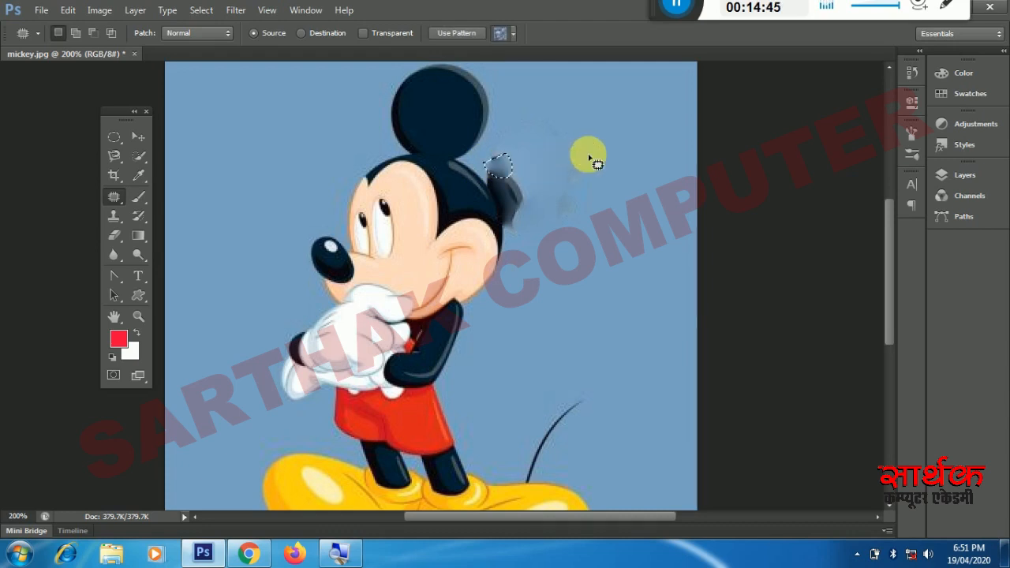
pyautogui.click(523, 163)
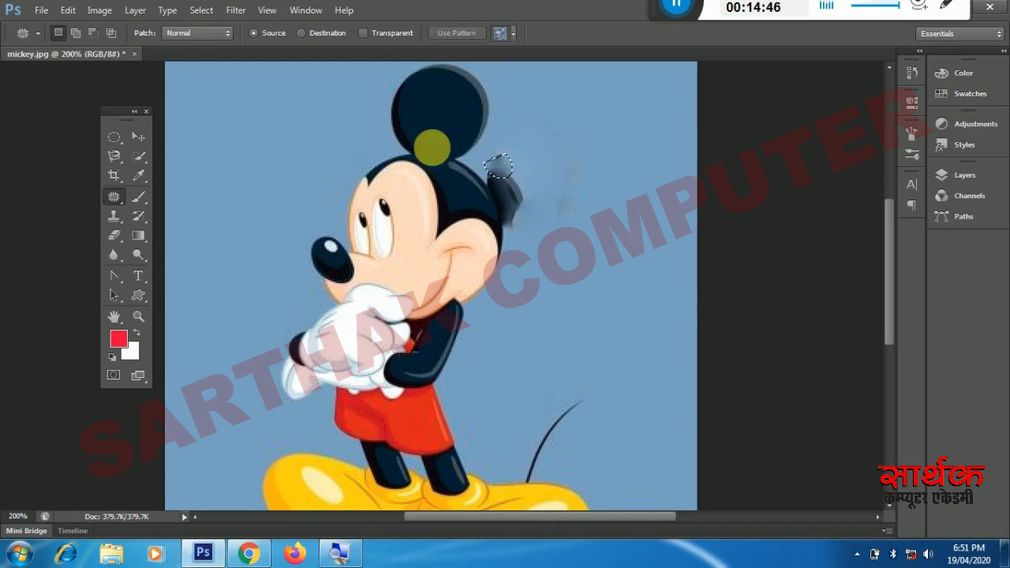
# Heal the faint mark above the ear remnant with the Spot Healing Brush
pyautogui.click(118, 198)
pyautogui.click(158, 194)
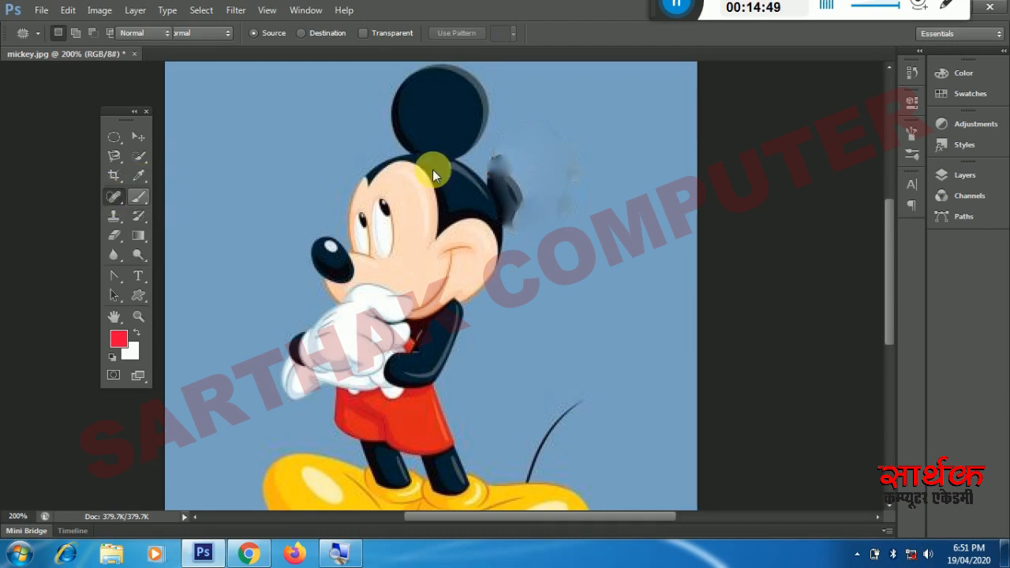
pyautogui.click(498, 162)
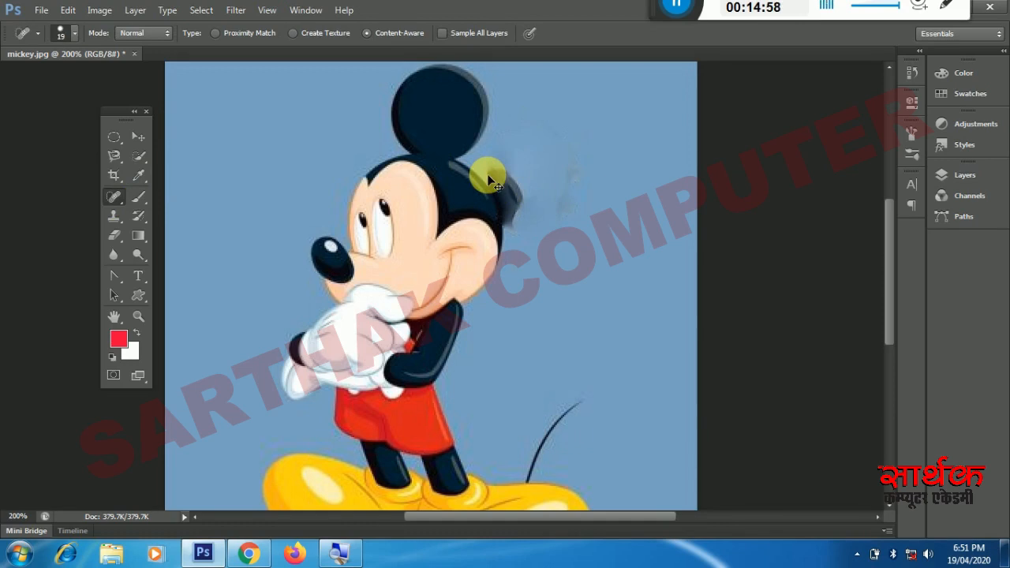
# Undo the recent Spot Healing and Patch retouches, back to the first patch of the right ear
pyautogui.hotkey('ctrl', '-')
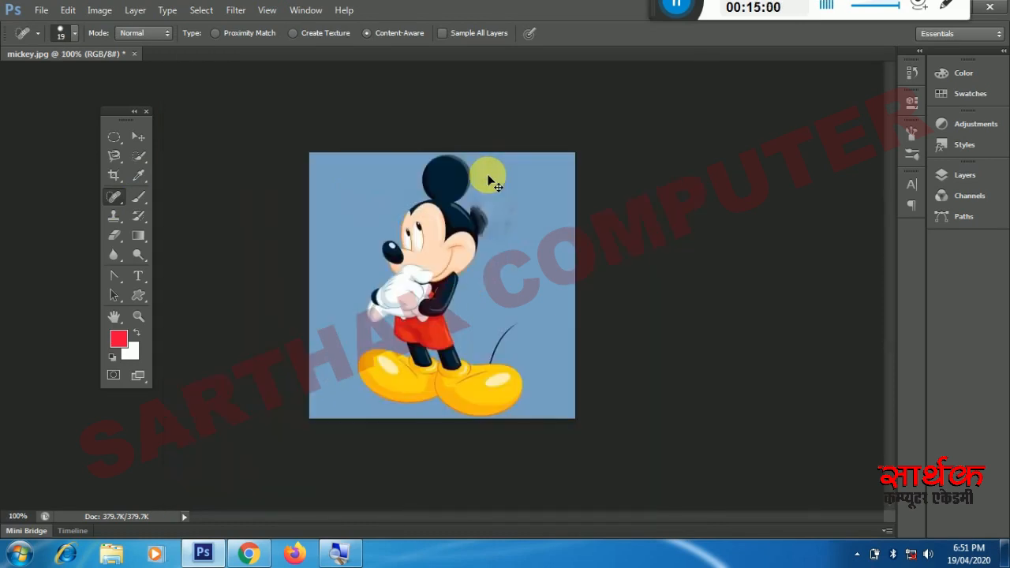
pyautogui.hotkey('ctrl', 'alt', 'z')
pyautogui.hotkey('ctrl', 'alt', 'z')
pyautogui.hotkey('ctrl', 'alt', 'z')
pyautogui.hotkey('ctrl', 'alt', 'z')
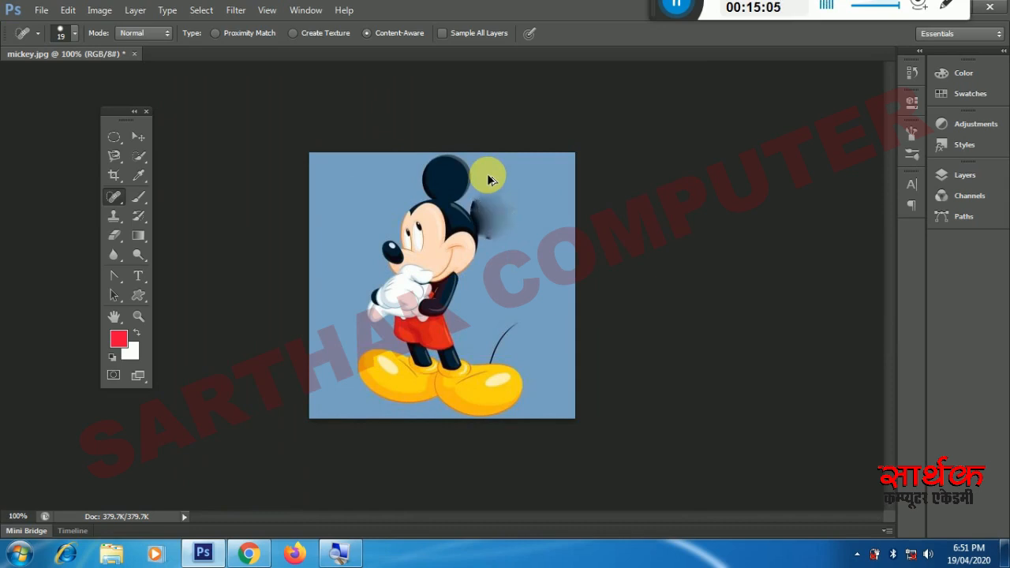
pyautogui.rightClick(114, 200)
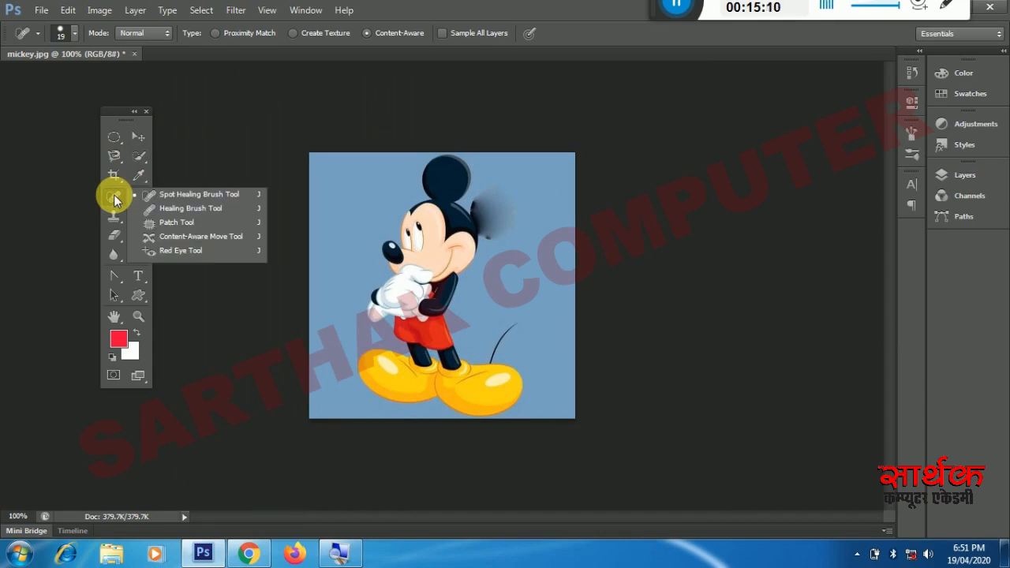
pyautogui.click(134, 162)
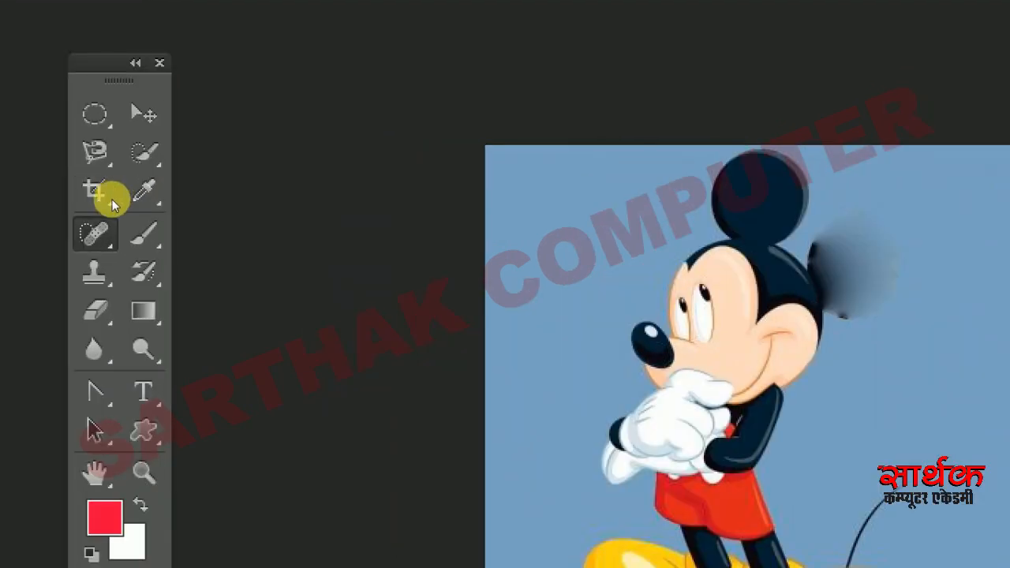
# Switch to the Patch Tool and revert mickey.jpg to its last saved version
pyautogui.rightClick(112, 202)
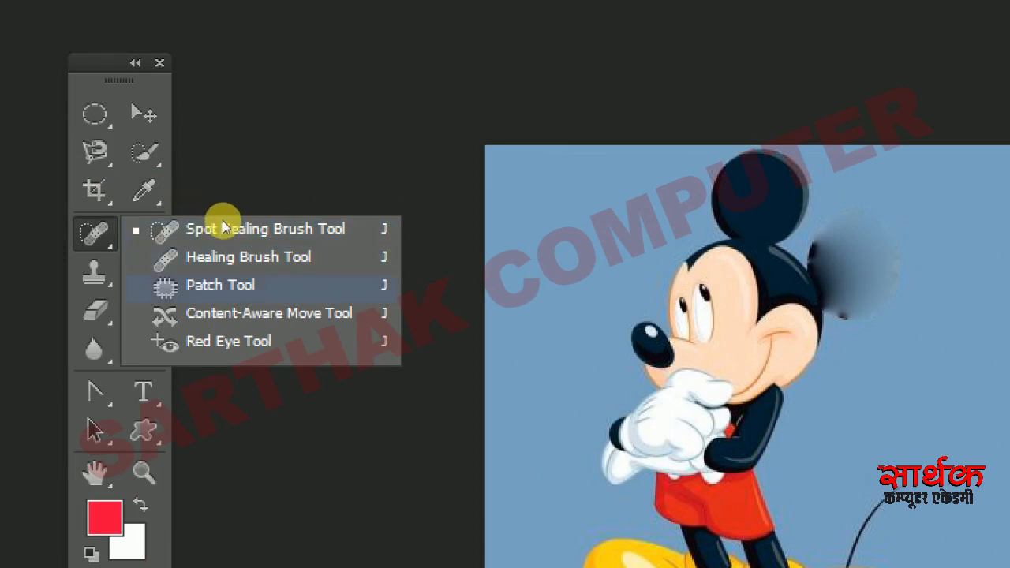
pyautogui.click(220, 285)
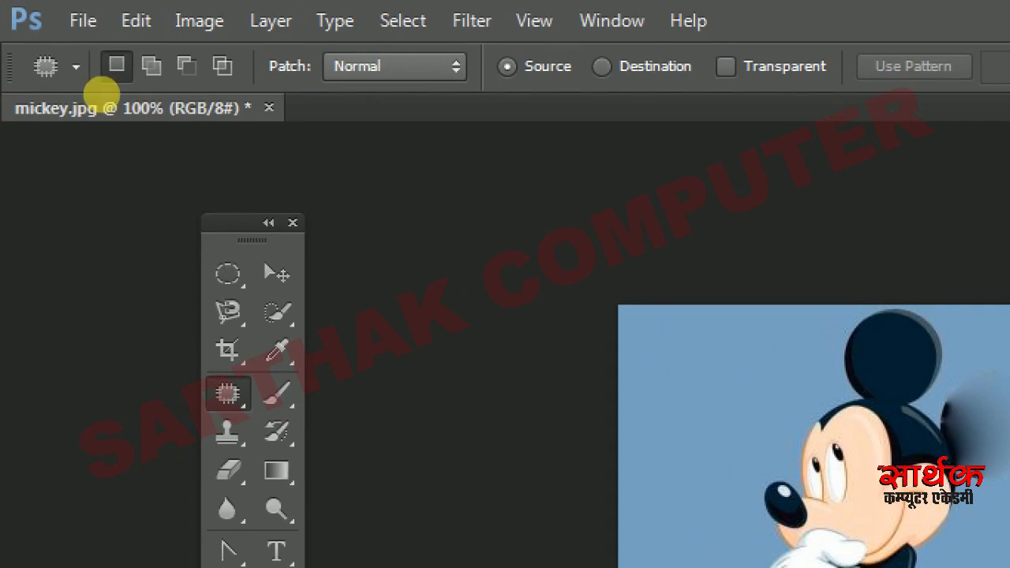
pyautogui.click(73, 20)
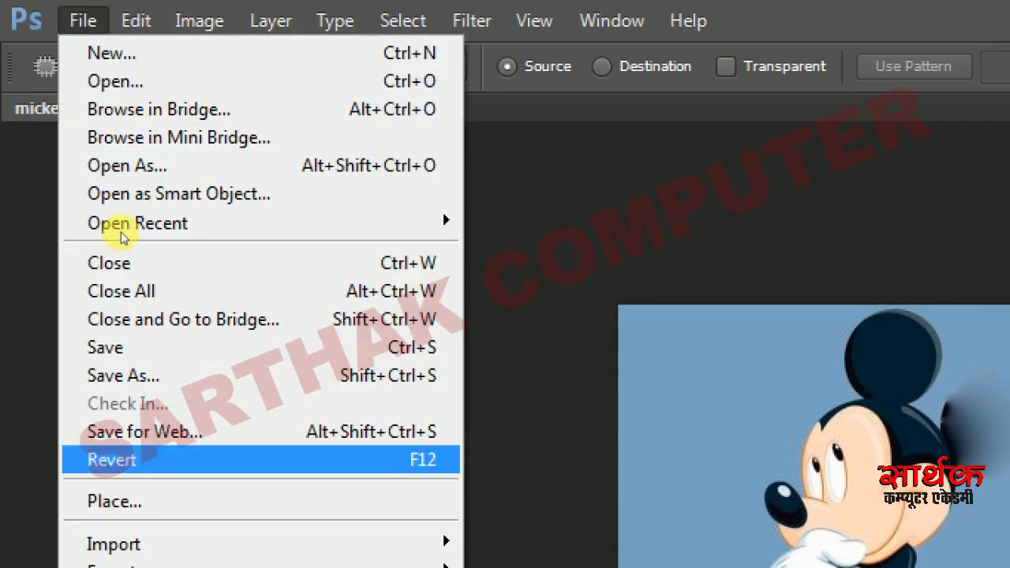
pyautogui.click(121, 461)
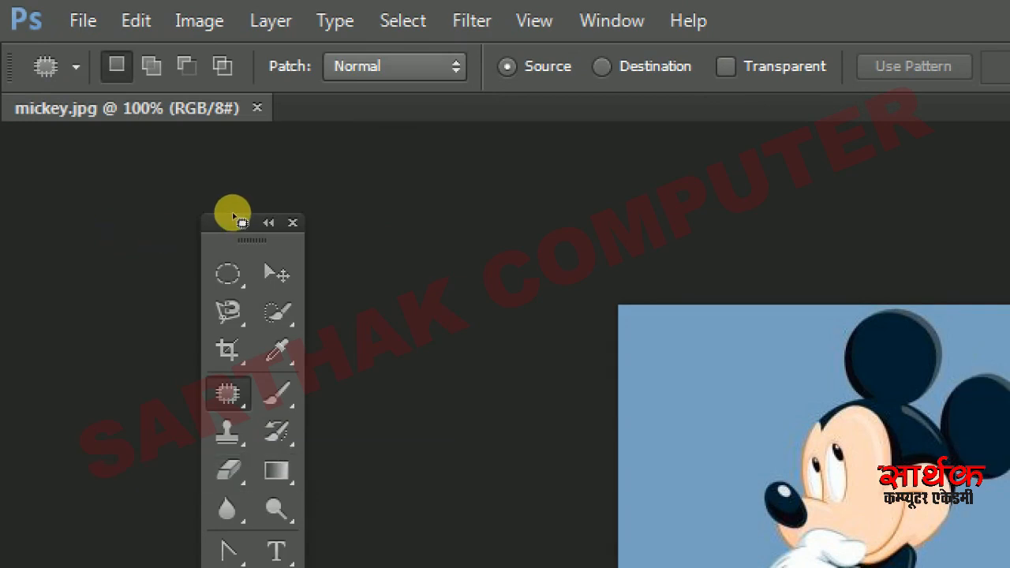
pyautogui.press('super')
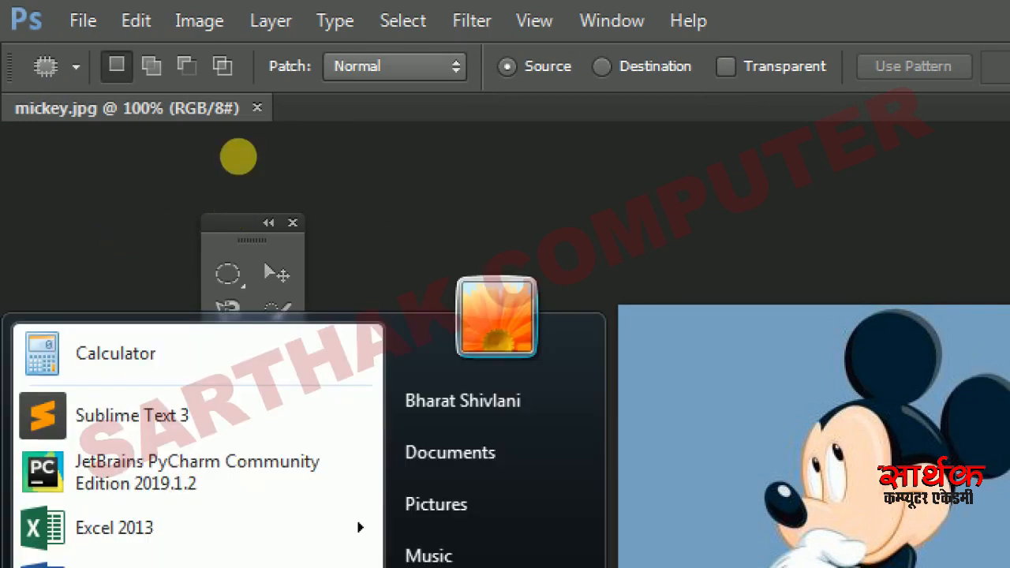
pyautogui.press('super')
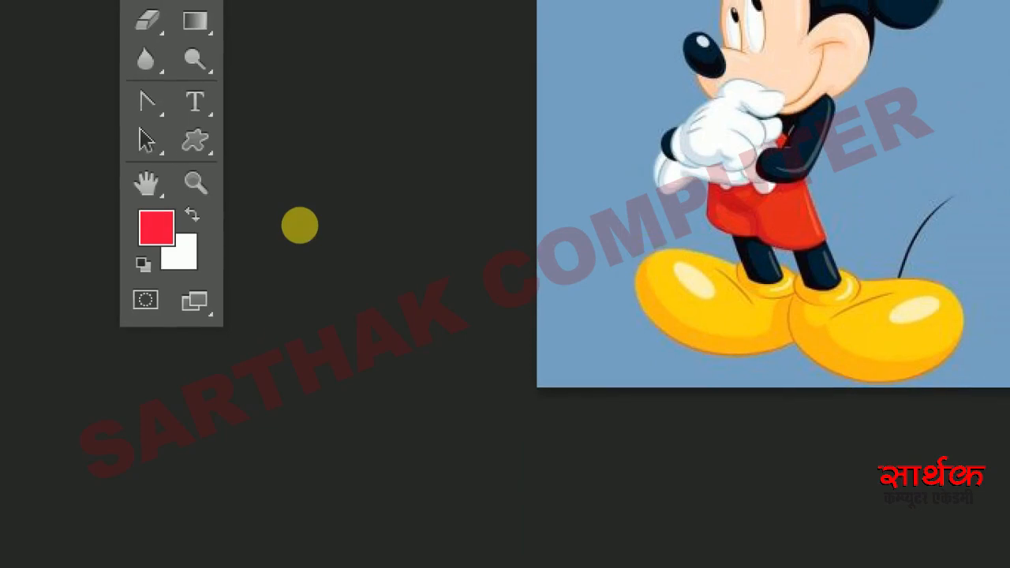
pyautogui.hotkey('ctrl', '-')
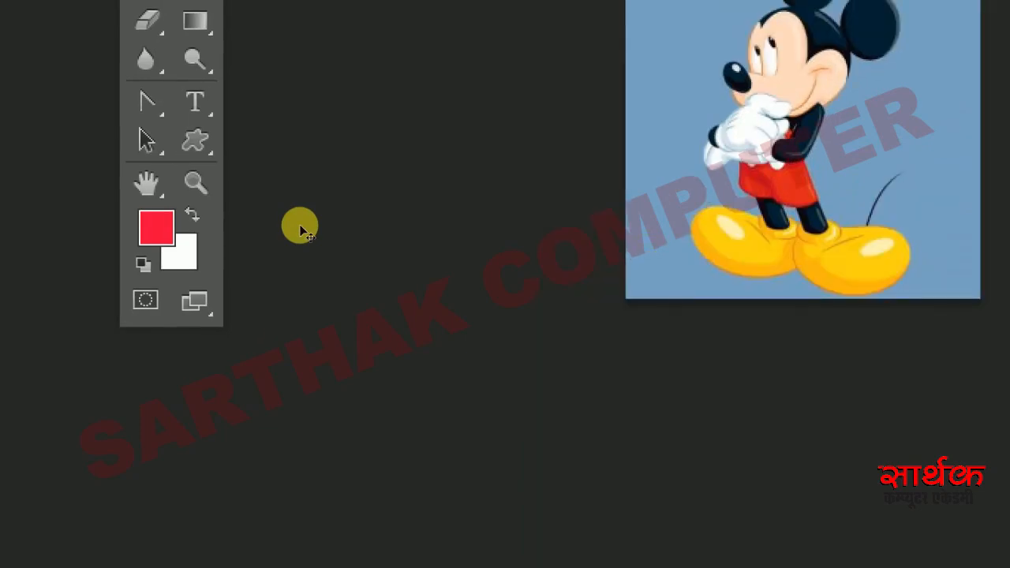
pyautogui.hotkey('ctrl', '-')
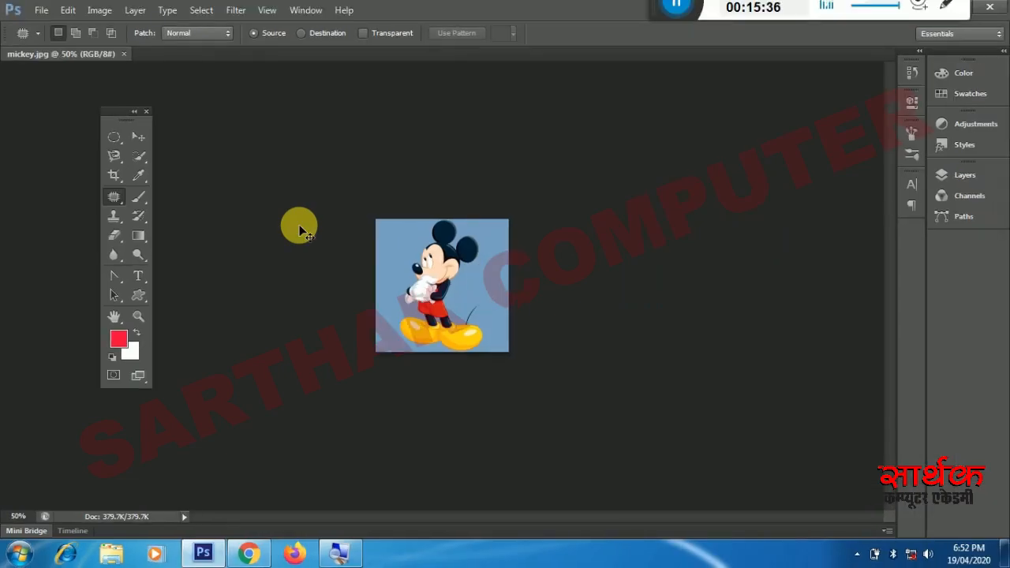
pyautogui.hotkey('ctrl', '+')
pyautogui.hotkey('ctrl', '+')
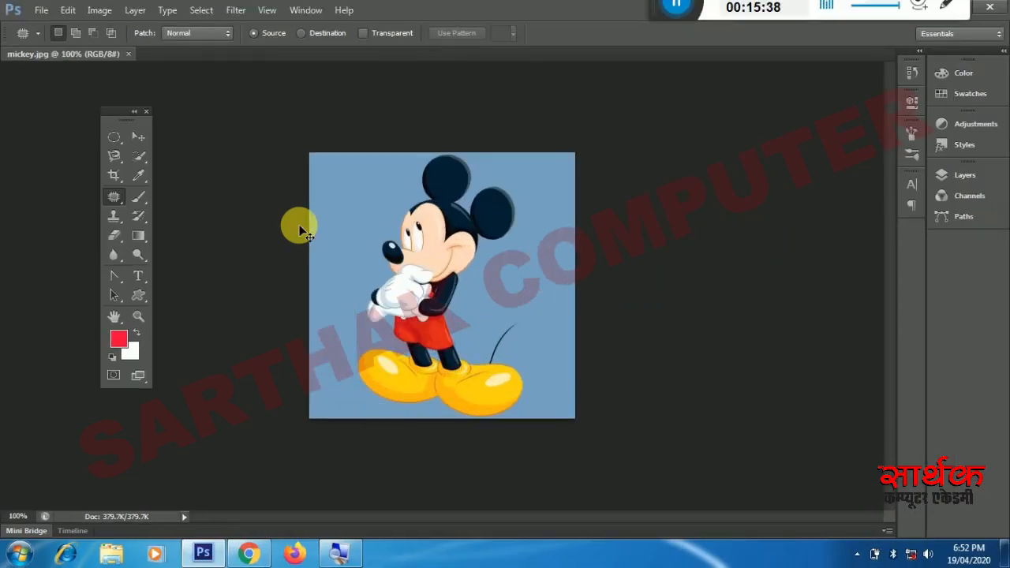
pyautogui.hotkey('ctrl', '+')
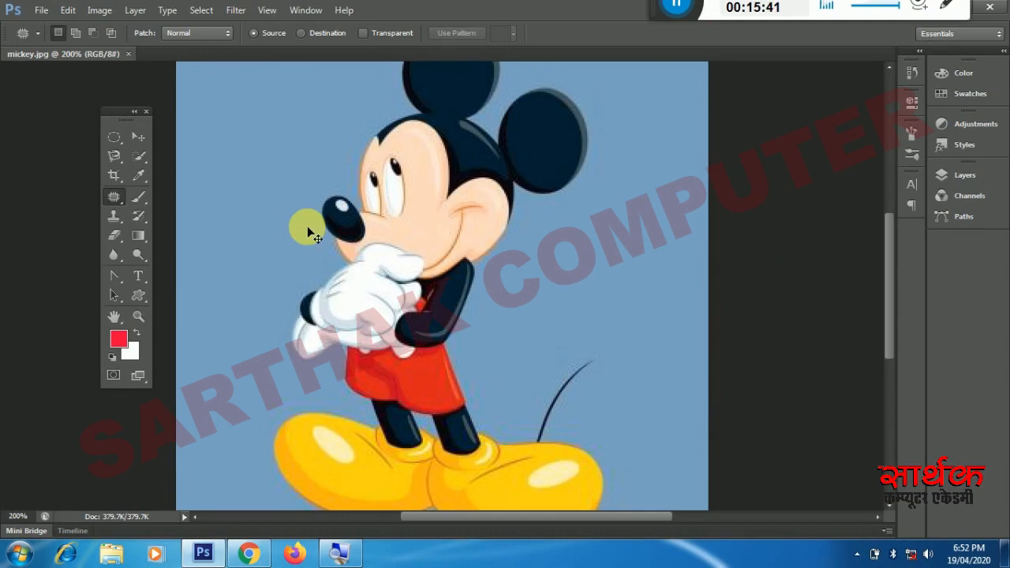
pyautogui.hotkey('ctrl', '+')
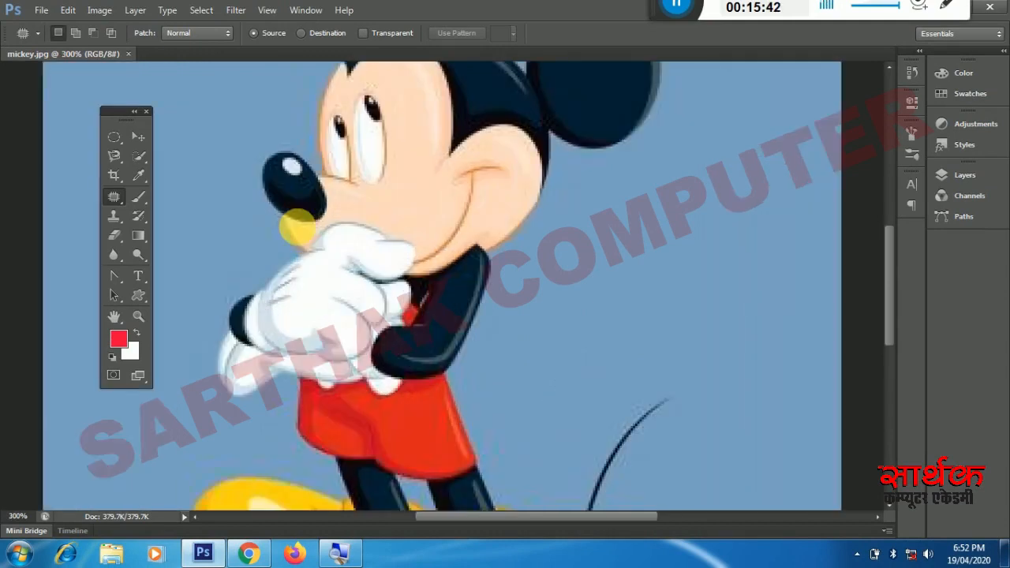
# Review the tools grouped with the Quick Selection Tool and those grouped with the Patch Tool
pyautogui.click(137, 159)
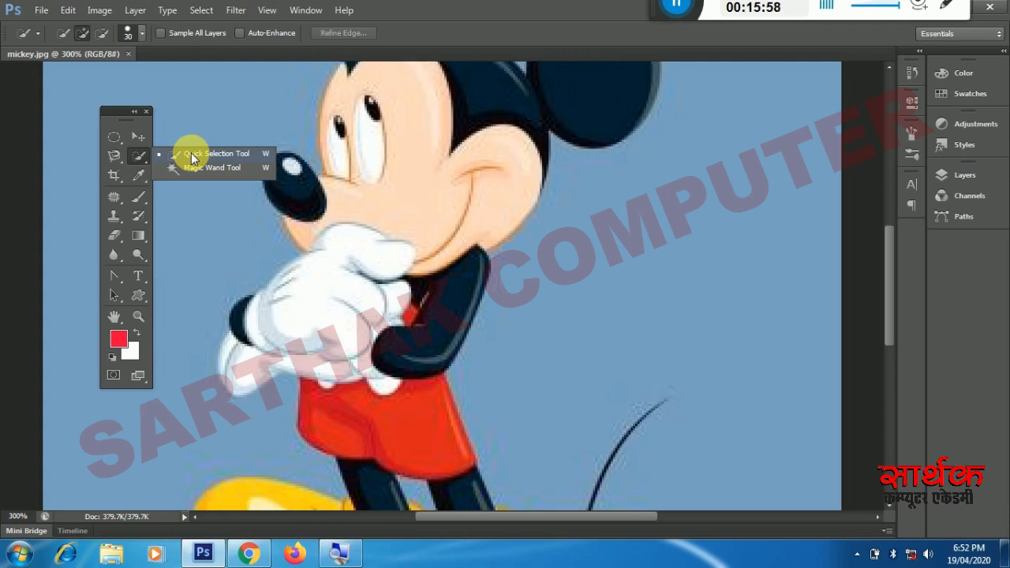
pyautogui.click(193, 153)
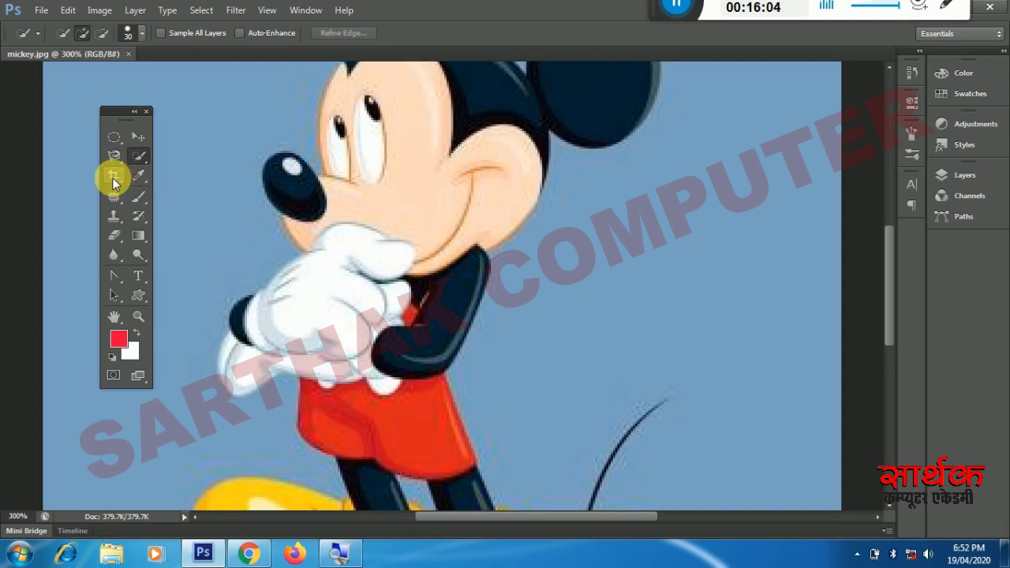
pyautogui.click(119, 201)
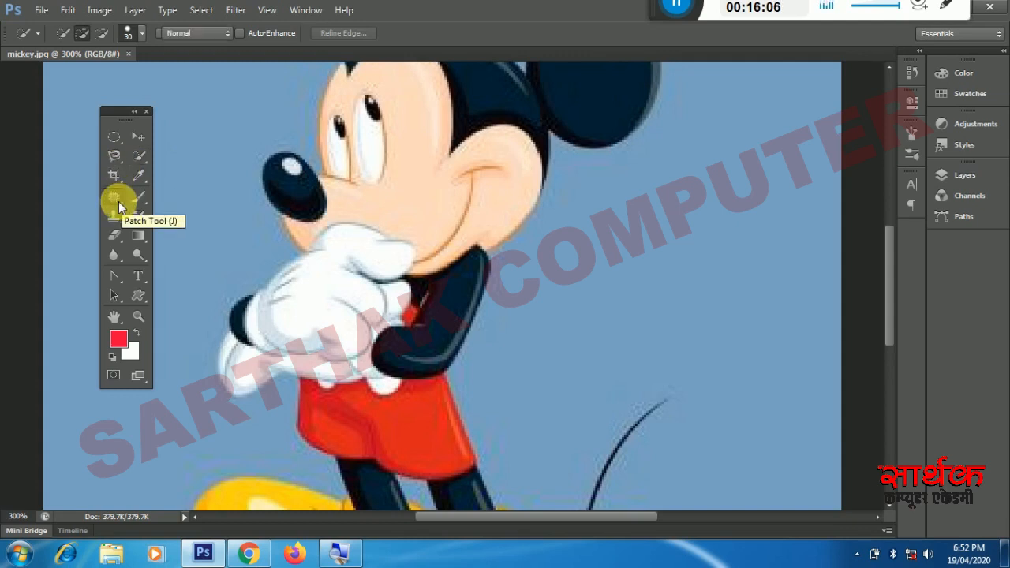
pyautogui.rightClick(120, 207)
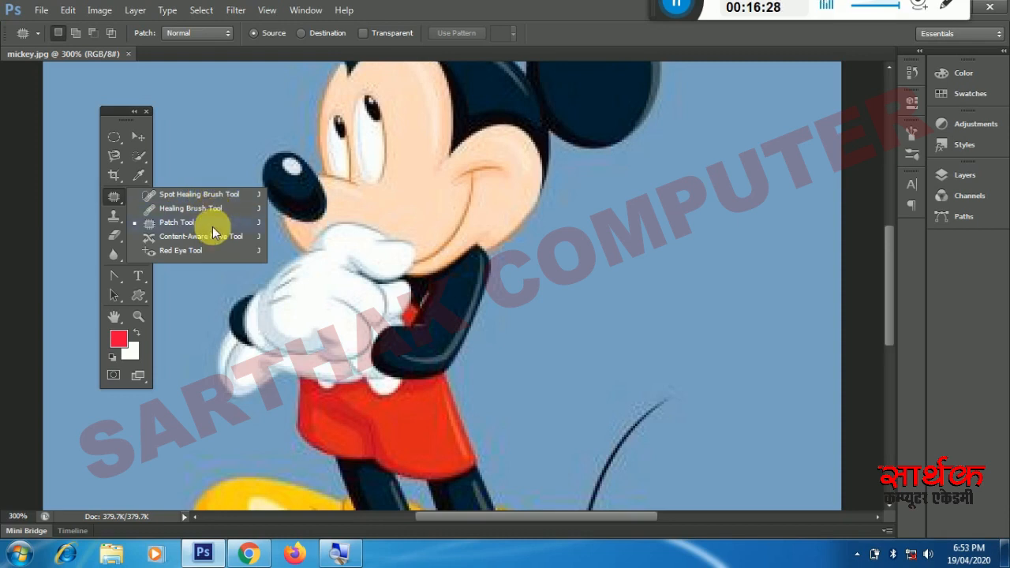
pyautogui.click(74, 203)
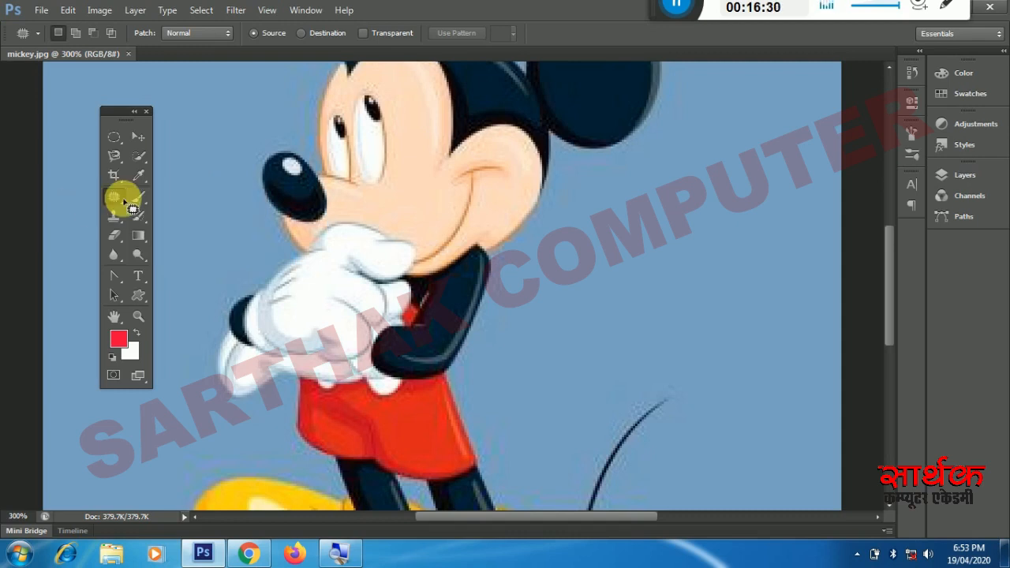
# Activate the Brush Tool
pyautogui.click(134, 203)
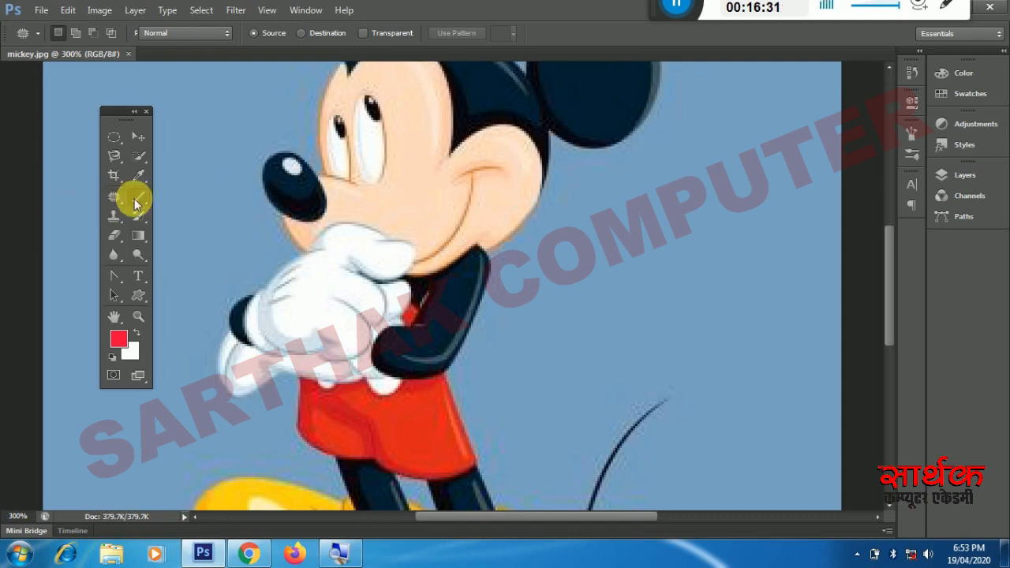